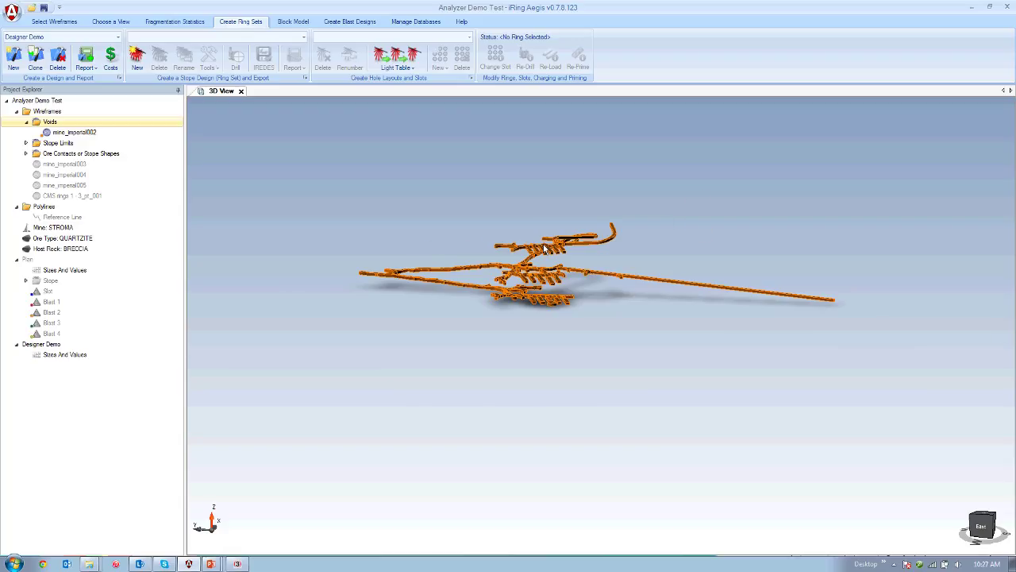
# Show the Ore Contacts or Stope Shapes and the Stope Limits wireframes in the 3D view together with the voids
pyautogui.scroll(5, 545, 248)
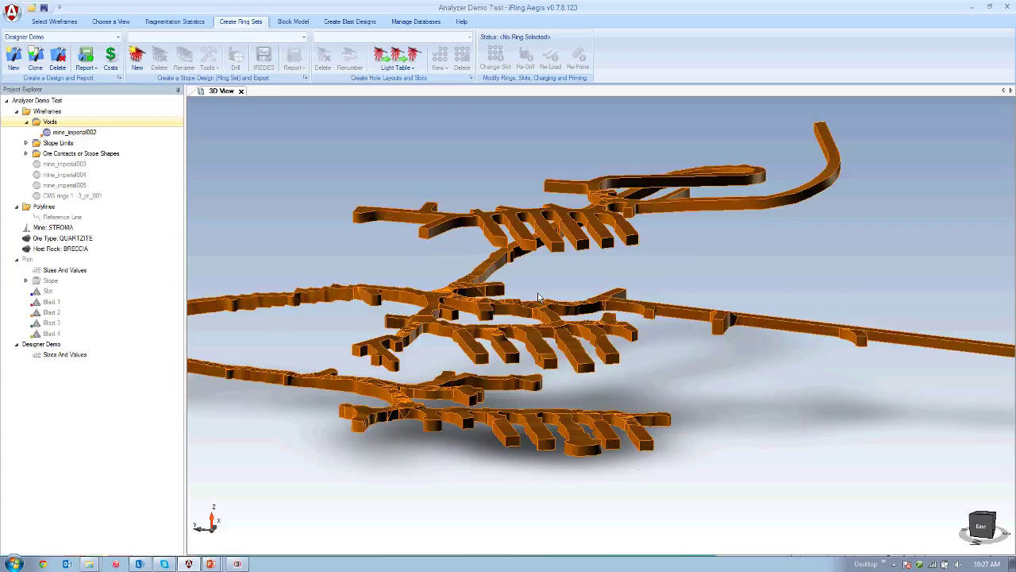
pyautogui.click(119, 160)
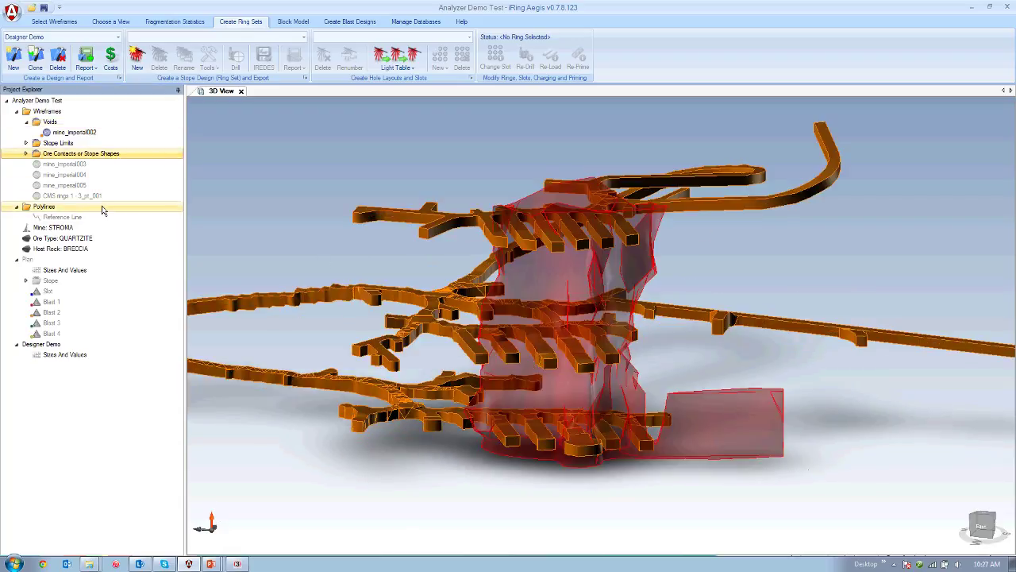
pyautogui.click(86, 144)
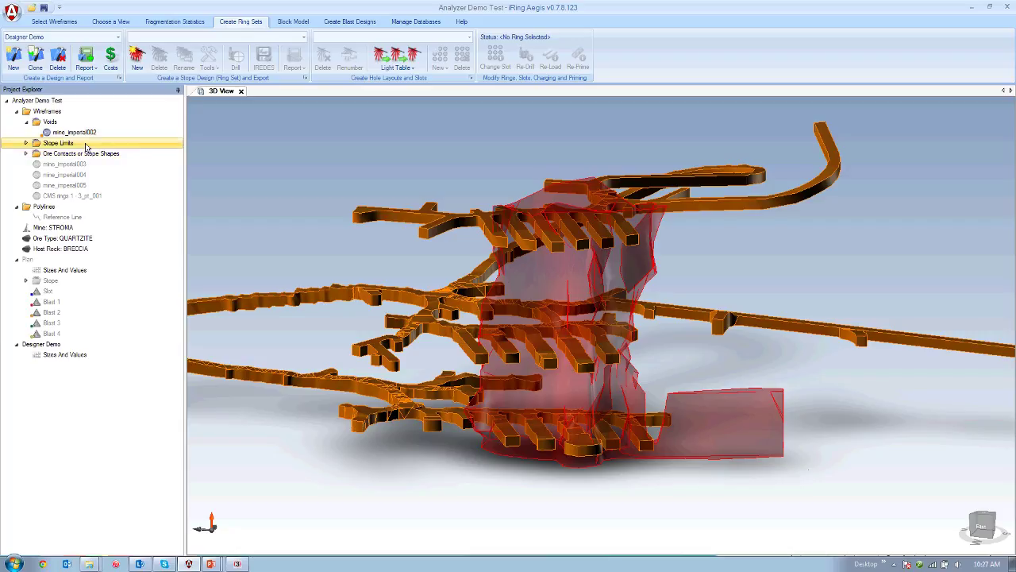
pyautogui.rightClick(86, 146)
pyautogui.click(104, 152)
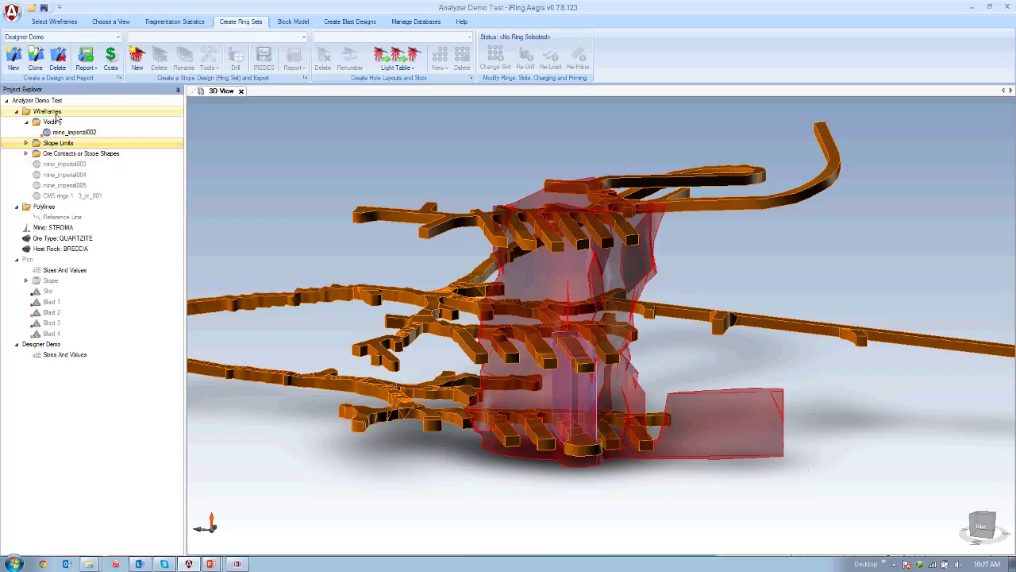
# Make the mine_imperial002 void wireframe transparent and select the mine_imperial005 wireframe
pyautogui.click(71, 132)
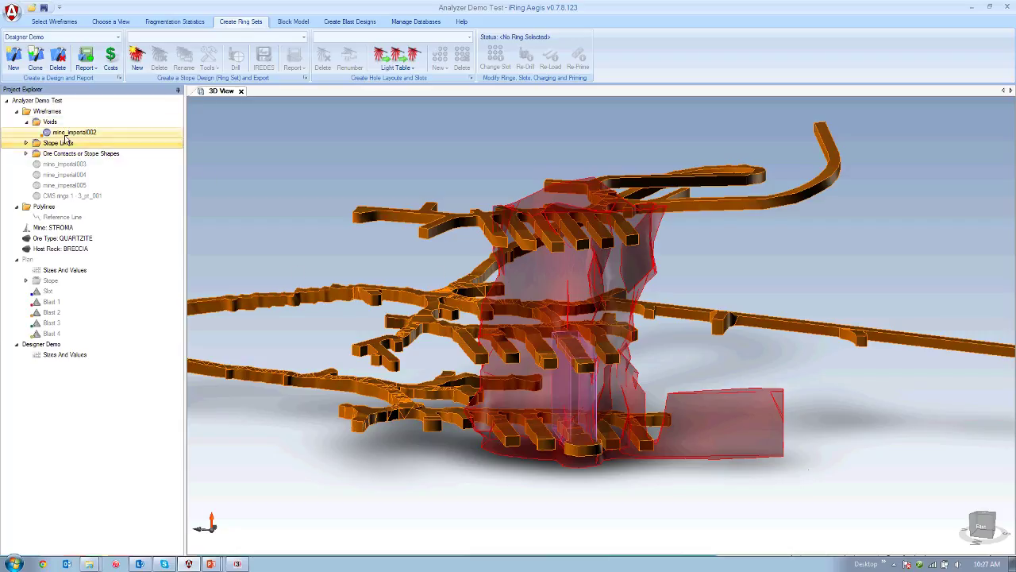
pyautogui.rightClick(68, 132)
pyautogui.click(89, 156)
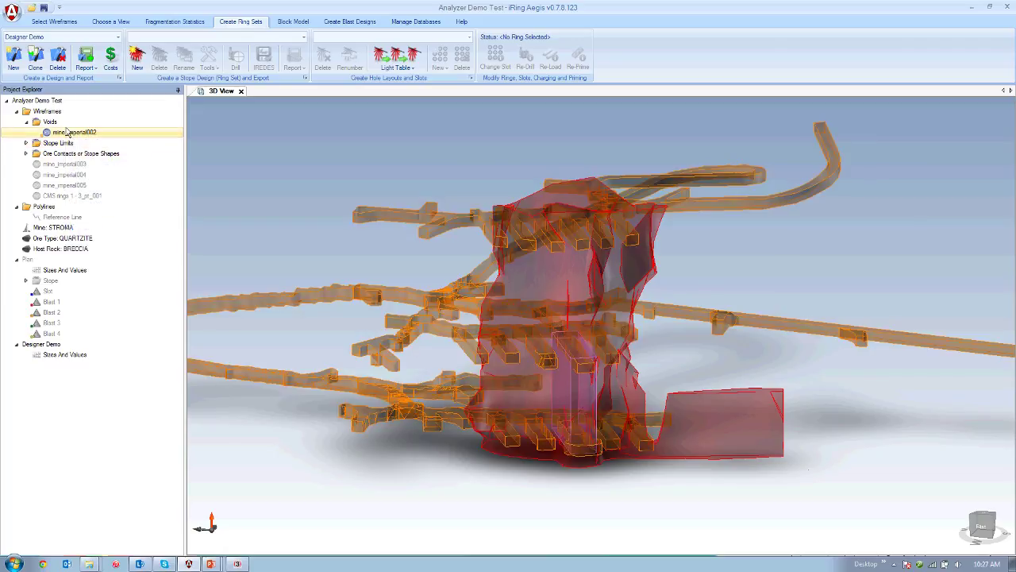
pyautogui.click(64, 185)
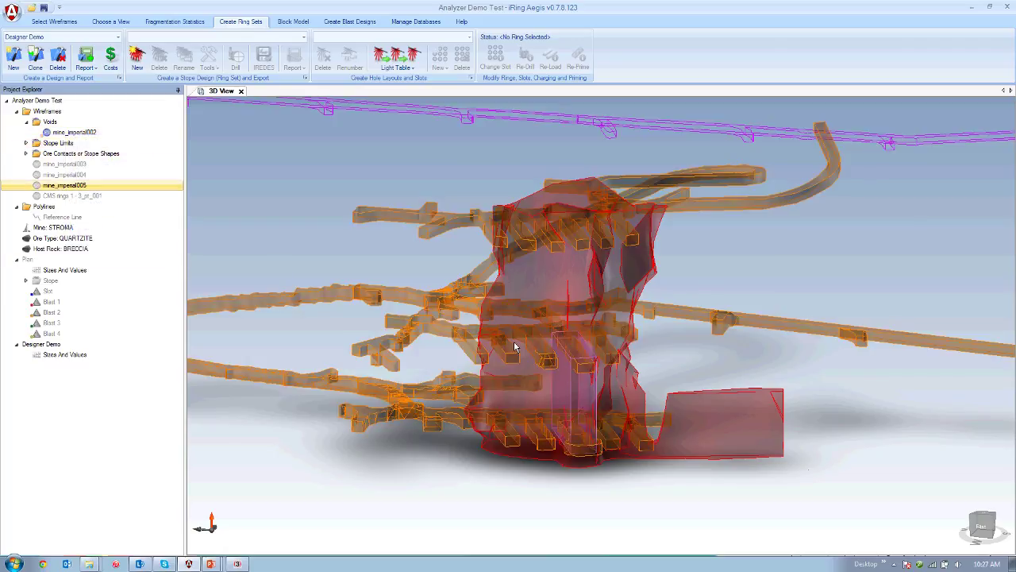
# Draw a two-point reference line at the upper drift level, running lengthwise from the ore outline's near edge to its far edge
pyautogui.moveTo(516, 345)
pyautogui.mouseDown(button='middle')
pyautogui.moveTo(518, 360)
pyautogui.moveTo(494, 355)
pyautogui.moveTo(518, 361)
pyautogui.mouseUp(button='middle')
pyautogui.scroll(5, 560, 436)
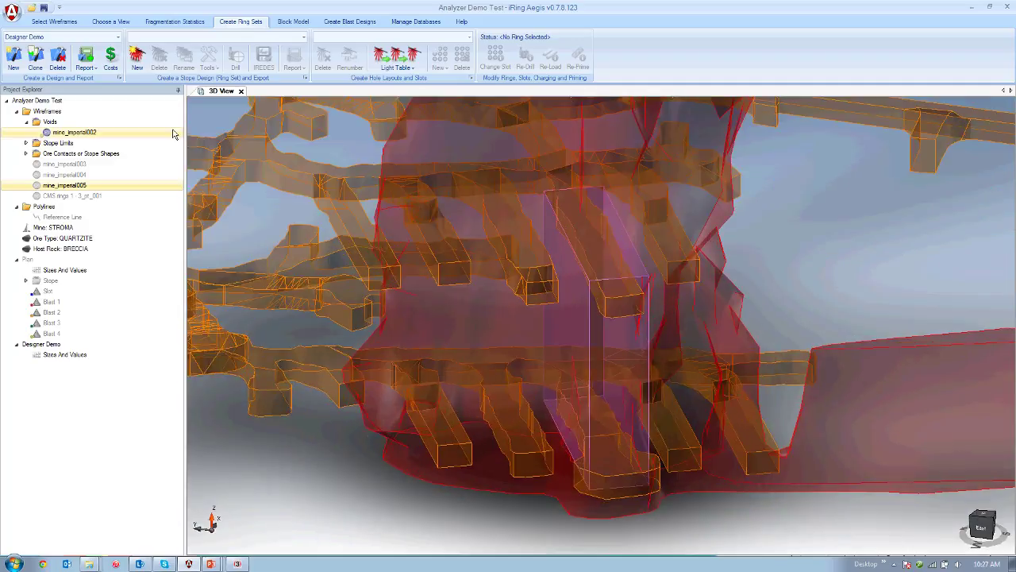
pyautogui.click(55, 22)
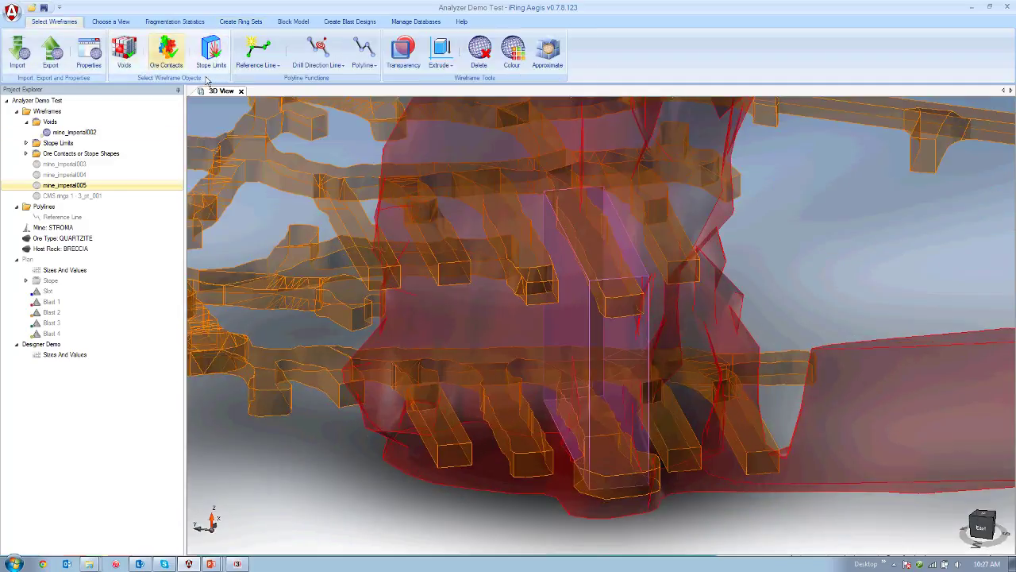
pyautogui.click(251, 52)
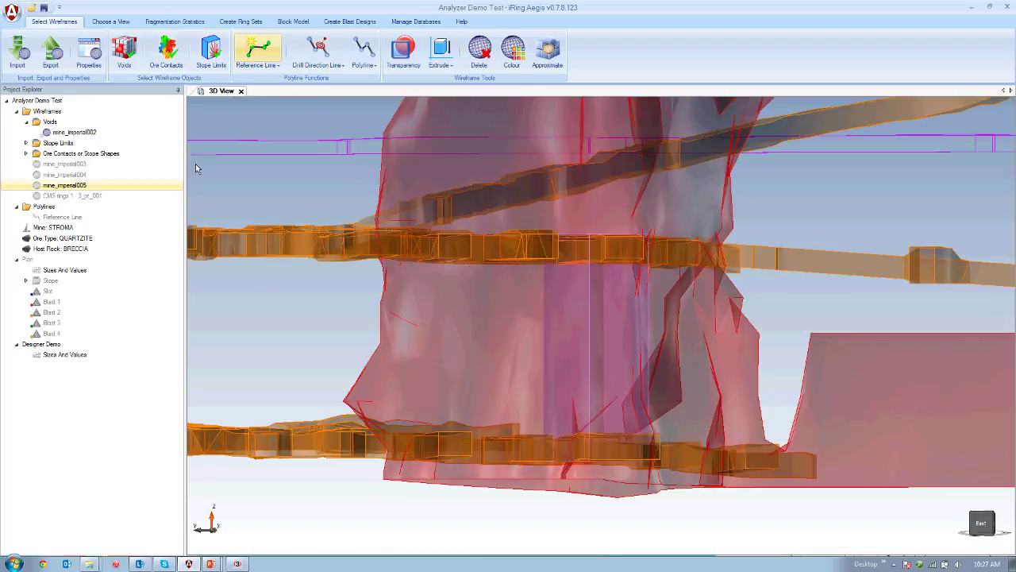
pyautogui.click(614, 251)
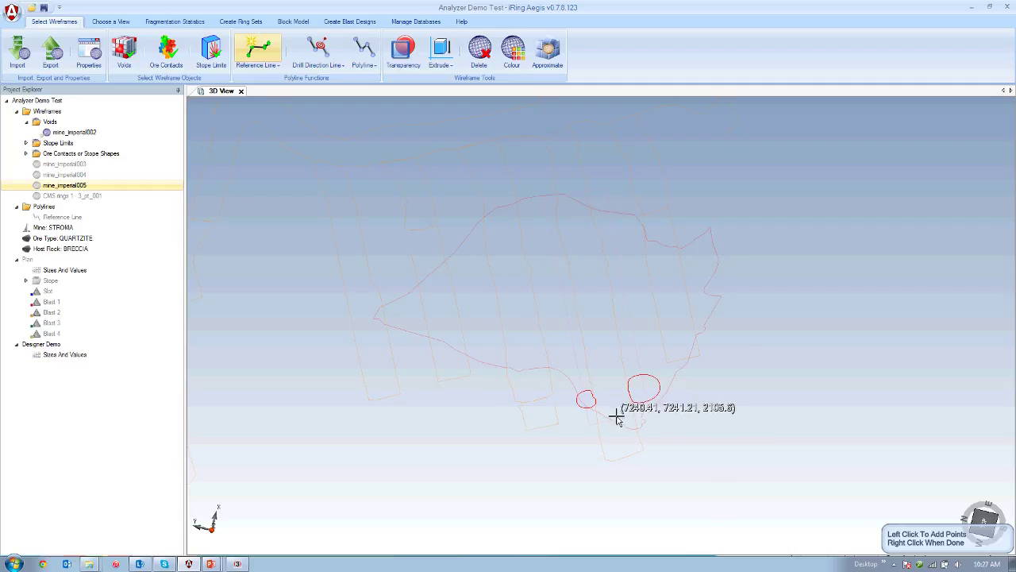
pyautogui.click(616, 414)
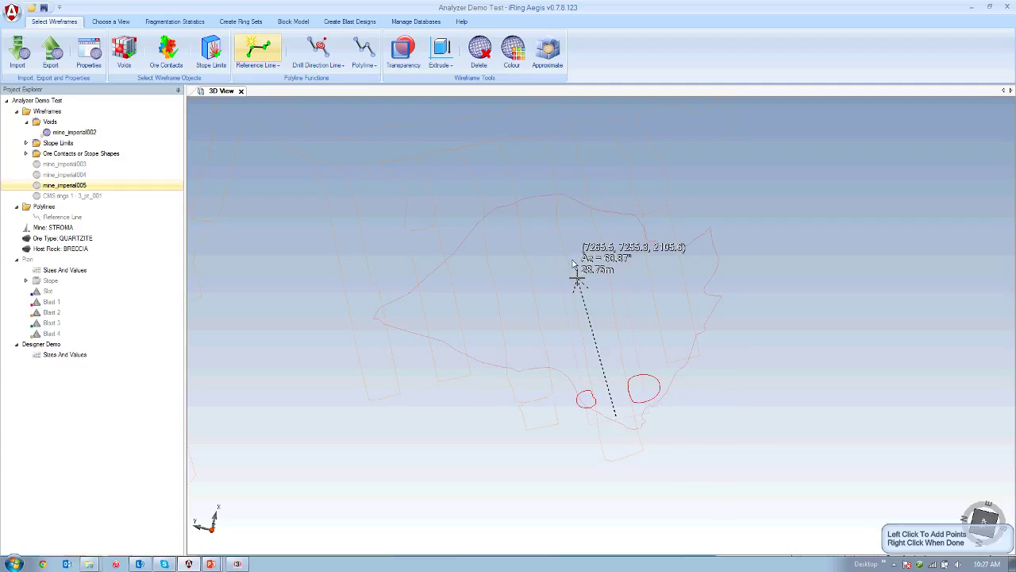
pyautogui.click(573, 194)
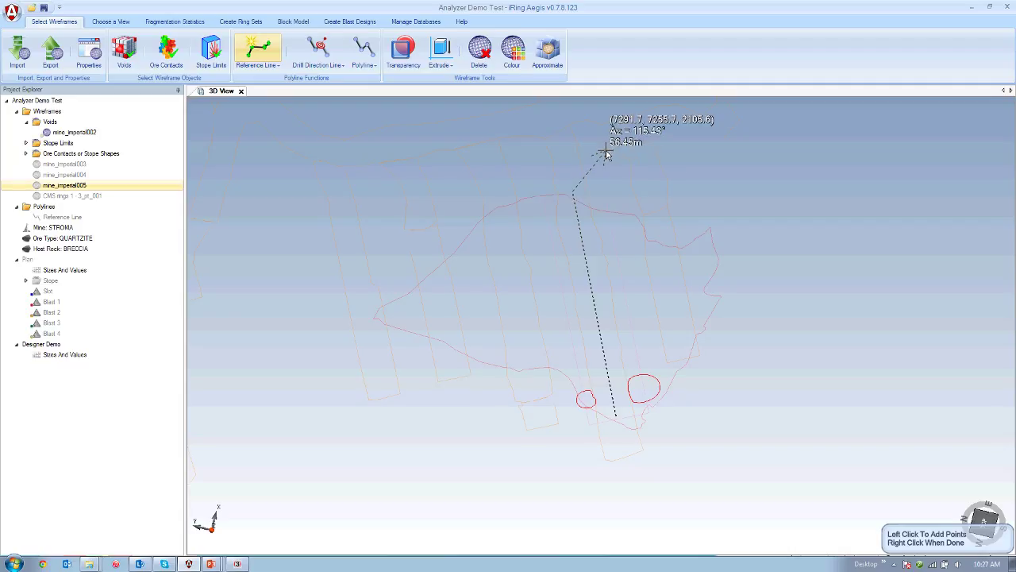
pyautogui.scroll(-3, 498, 536)
pyautogui.scroll(3, 500, 389)
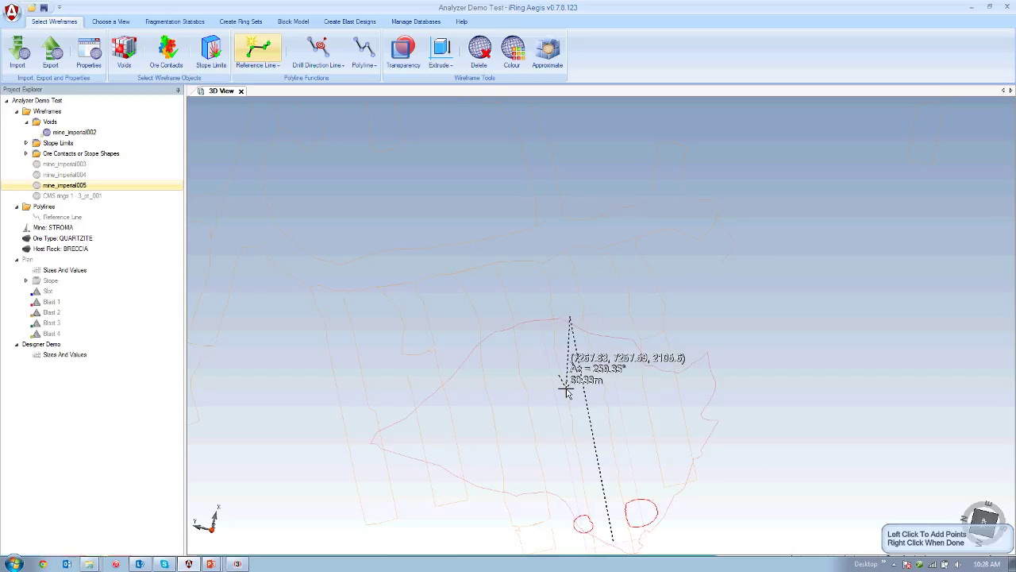
pyautogui.rightClick(588, 292)
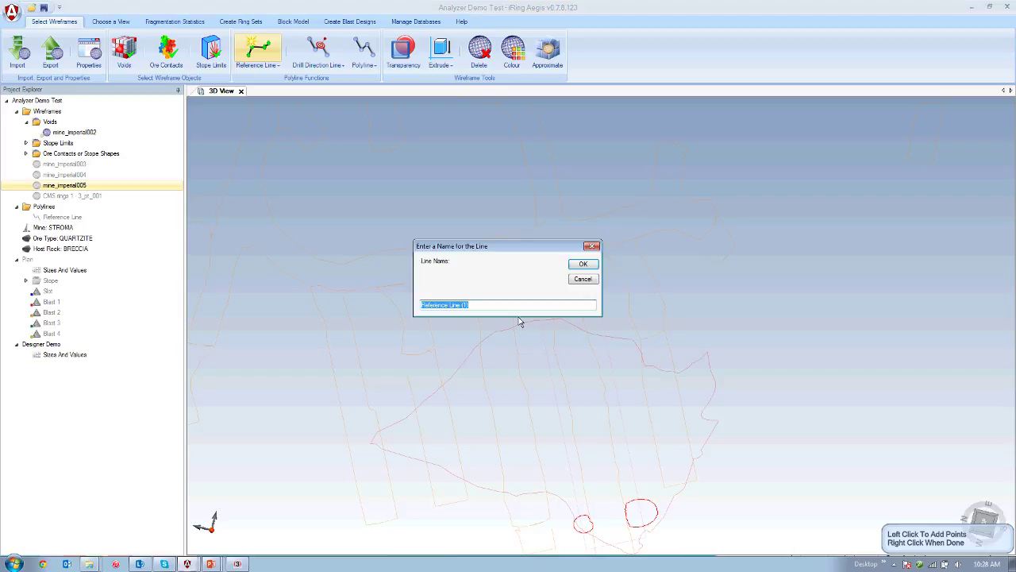
# Name the new line Reference Line Demo and accept it
pyautogui.click(484, 308)
pyautogui.press('BackSpace')
pyautogui.click(583, 264)
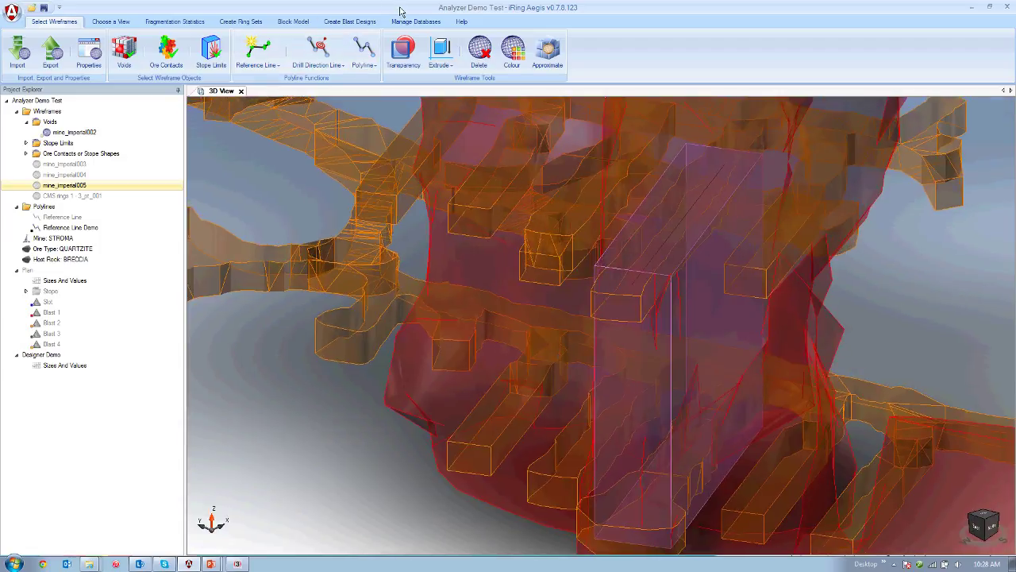
# Open the mine database and bring up the Simba L6 C record among the drills
pyautogui.click(416, 21)
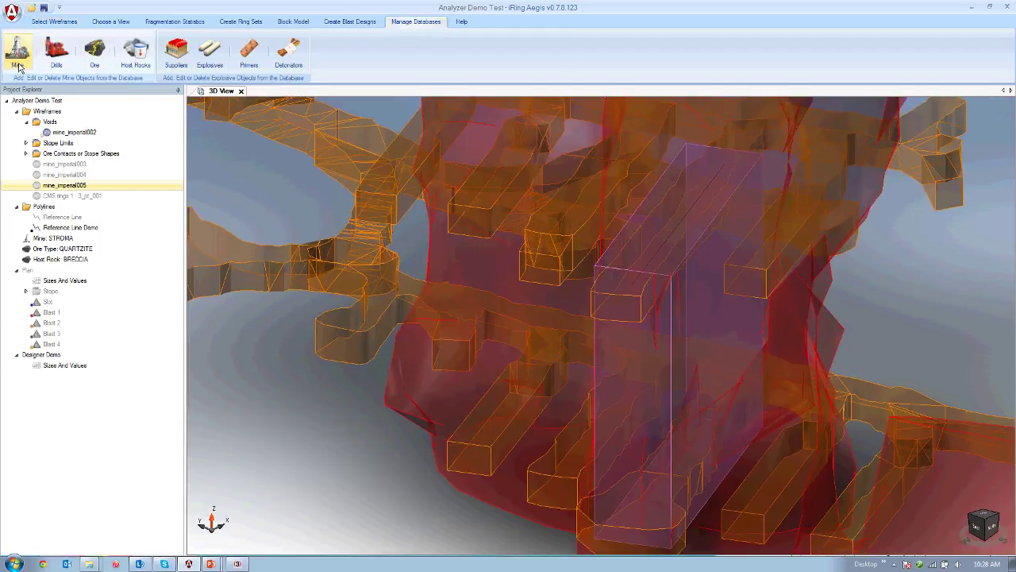
pyautogui.click(18, 68)
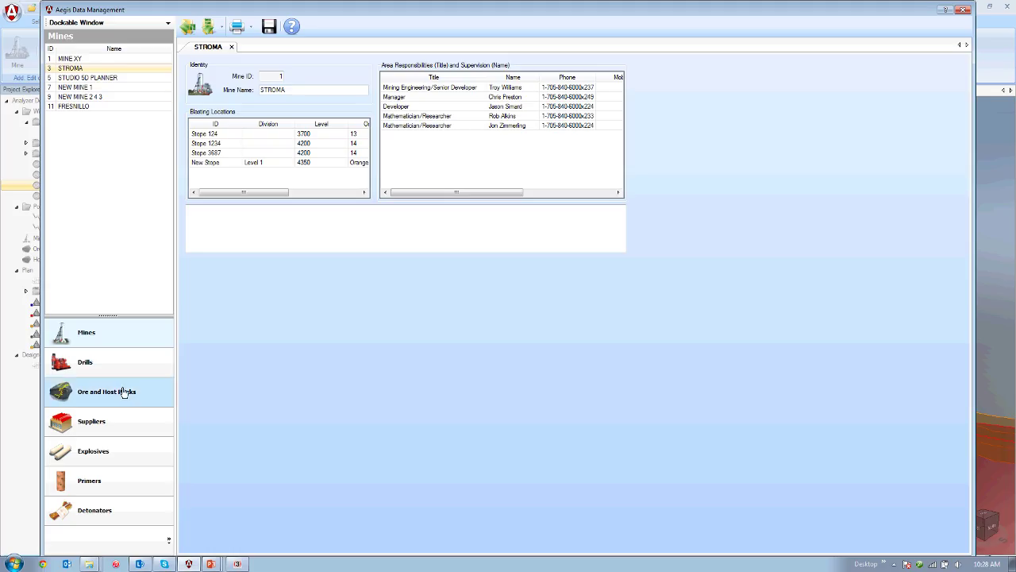
pyautogui.click(111, 362)
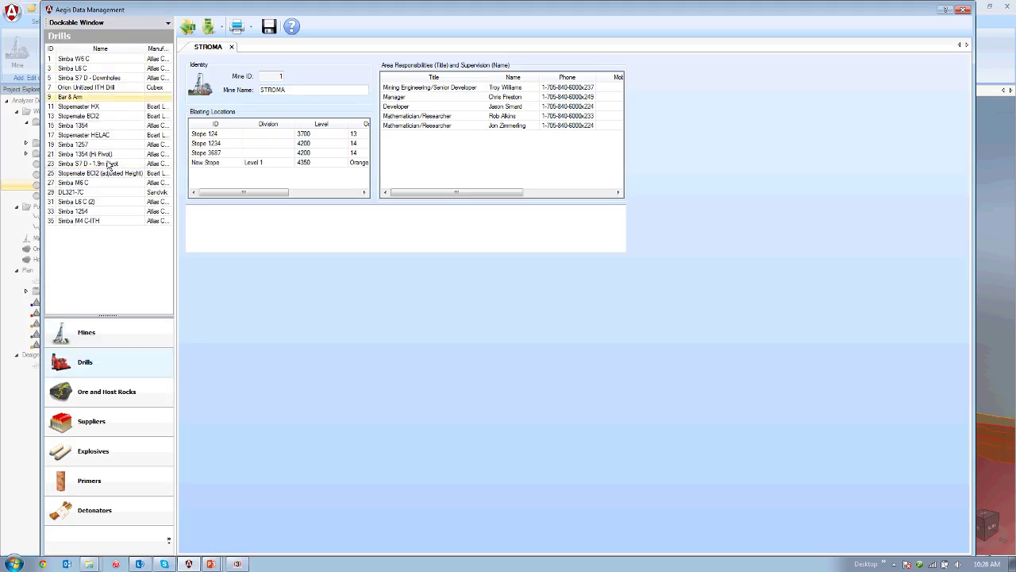
pyautogui.doubleClick(96, 69)
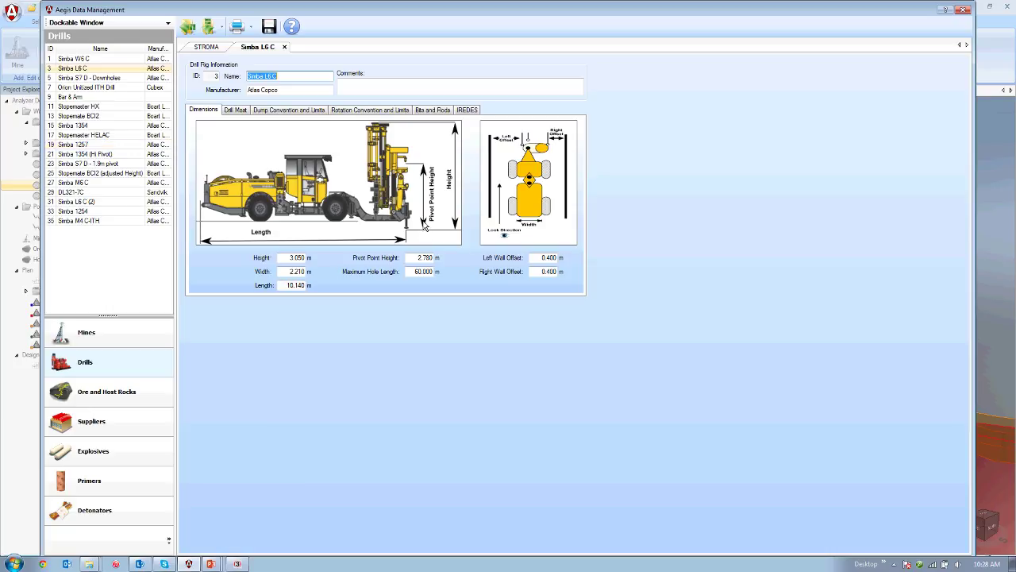
# Review the Simba L6 C drill's mast, dump and rotation limits, bits and rods, and IREDES coordinate settings
pyautogui.click(236, 110)
pyautogui.click(266, 111)
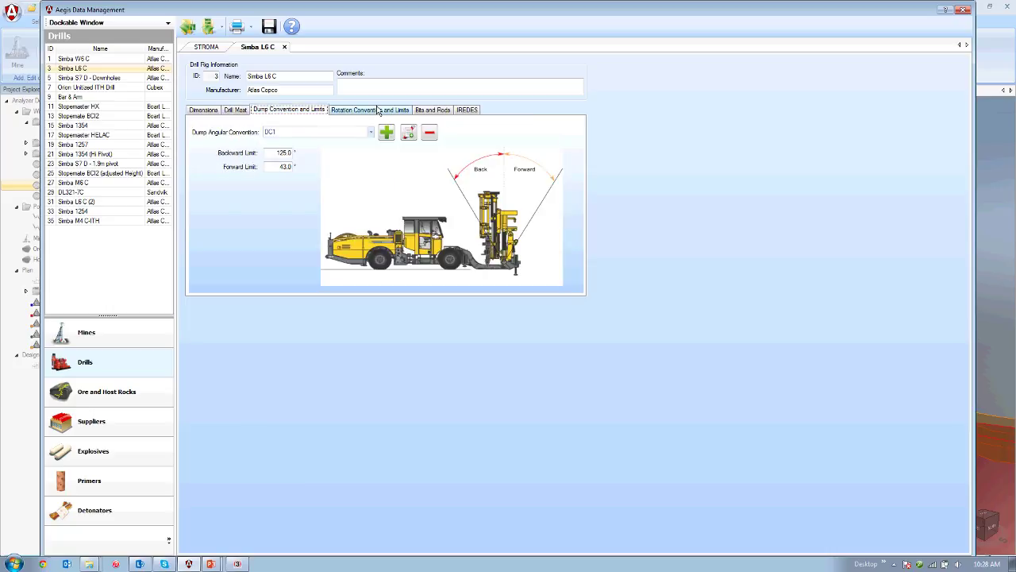
pyautogui.click(364, 110)
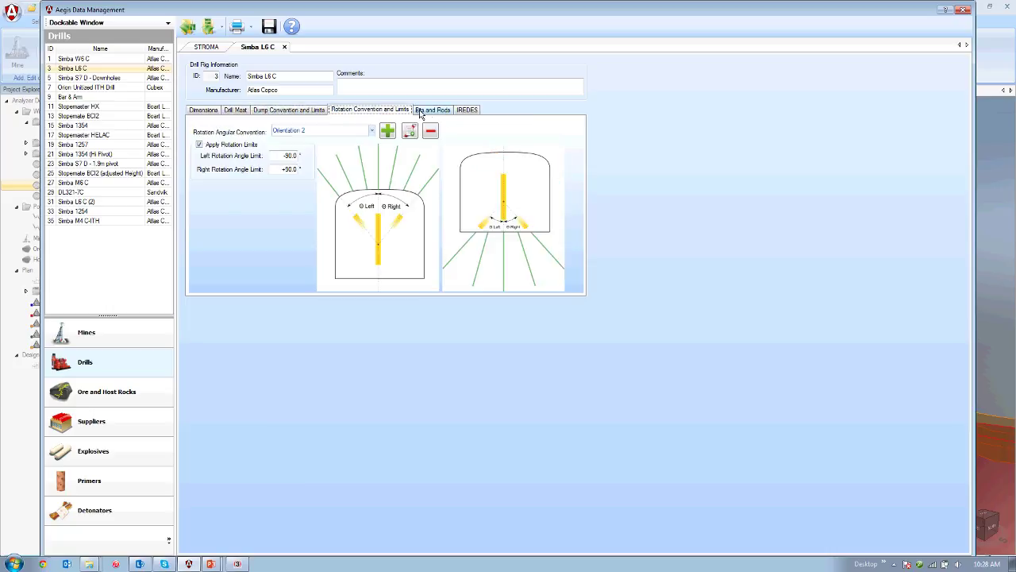
pyautogui.click(428, 111)
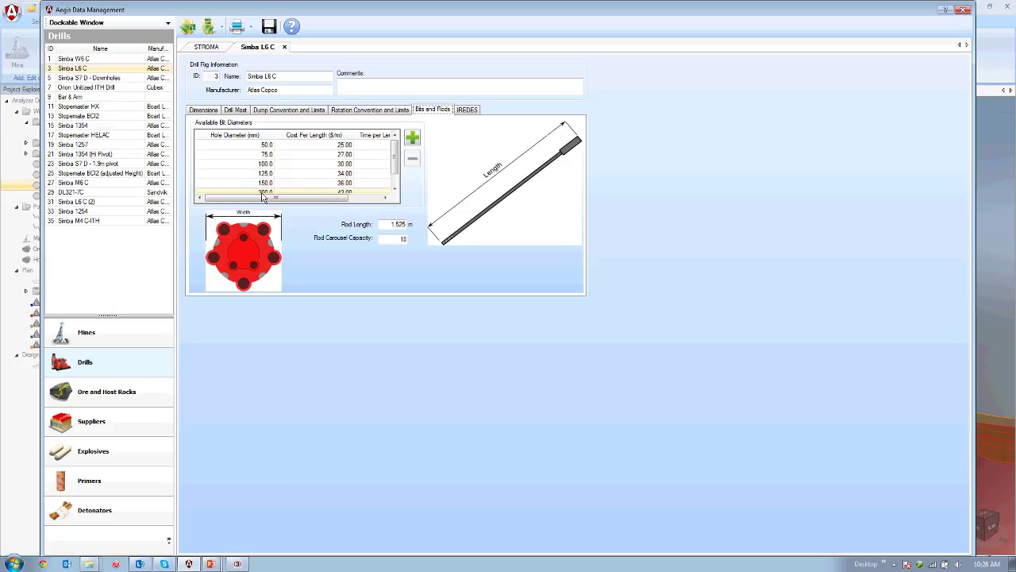
pyautogui.moveTo(284, 198); pyautogui.dragTo(262, 198)
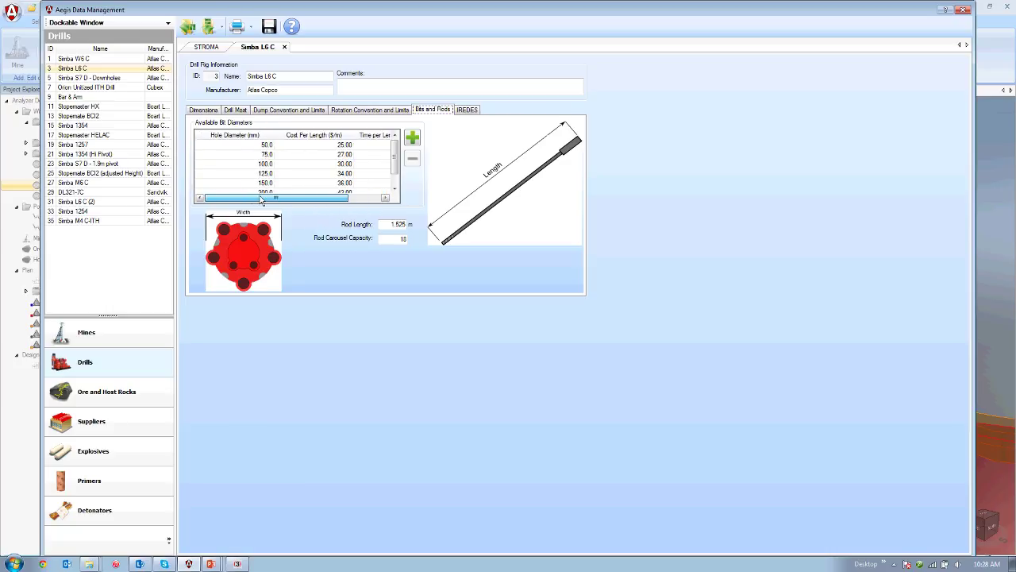
pyautogui.click(466, 109)
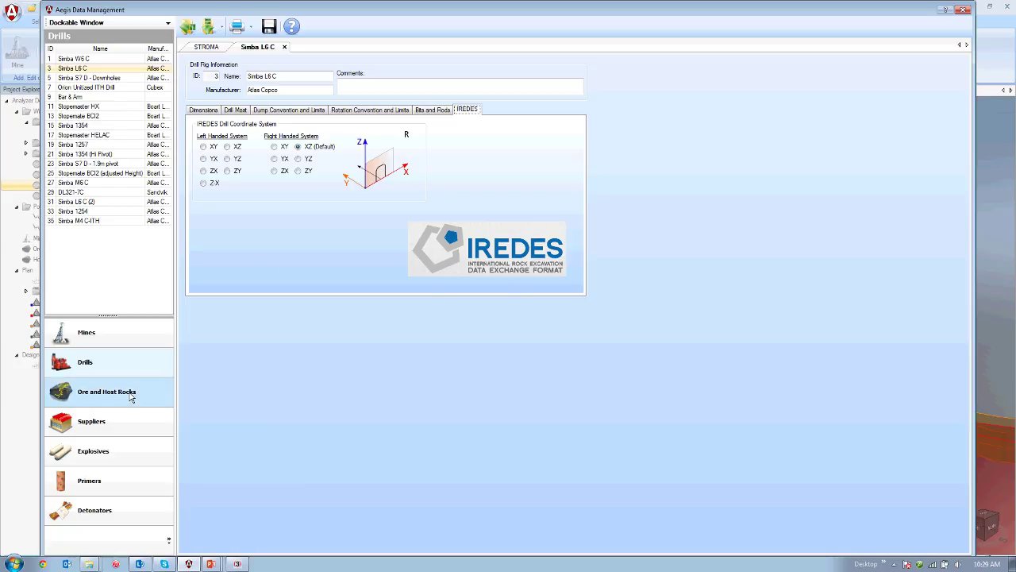
# Open the ANDESITE record in the ore and host rocks database
pyautogui.click(99, 392)
pyautogui.click(100, 79)
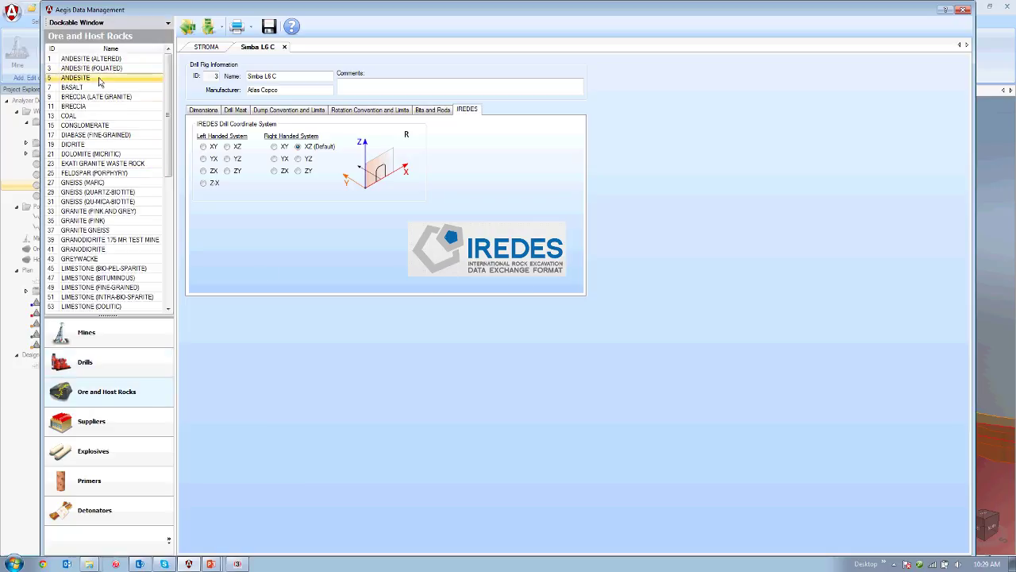
pyautogui.doubleClick(99, 79)
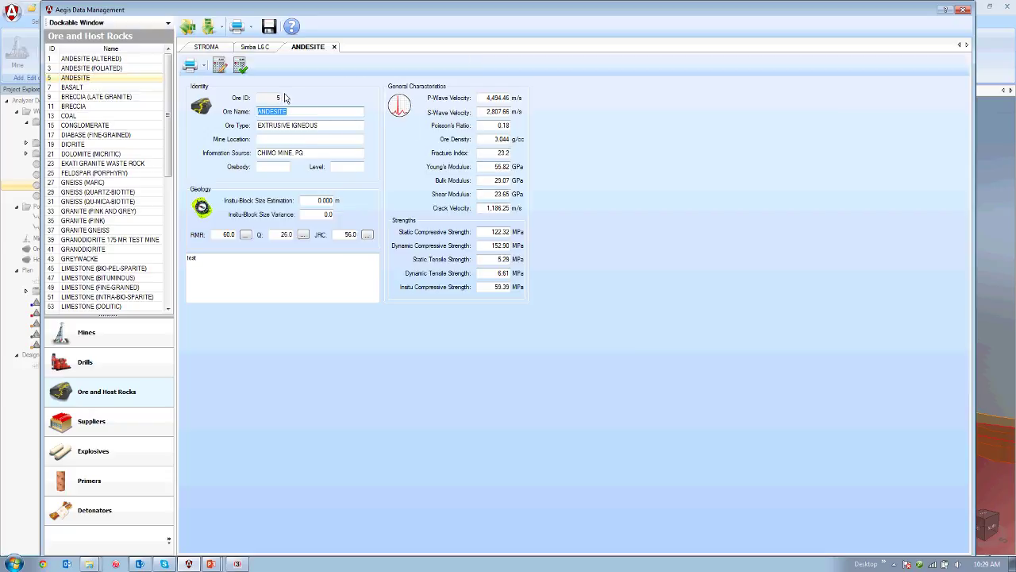
# Examine the calculator for ANDESITE rock properties from known wave values and leave it without applying
pyautogui.click(220, 67)
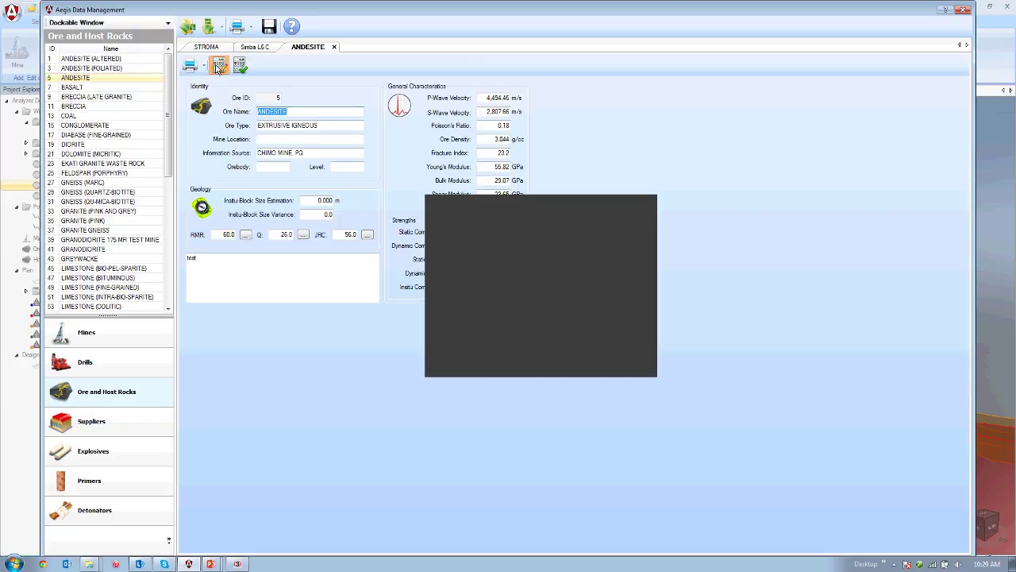
pyautogui.moveTo(471, 204); pyautogui.dragTo(608, 157)
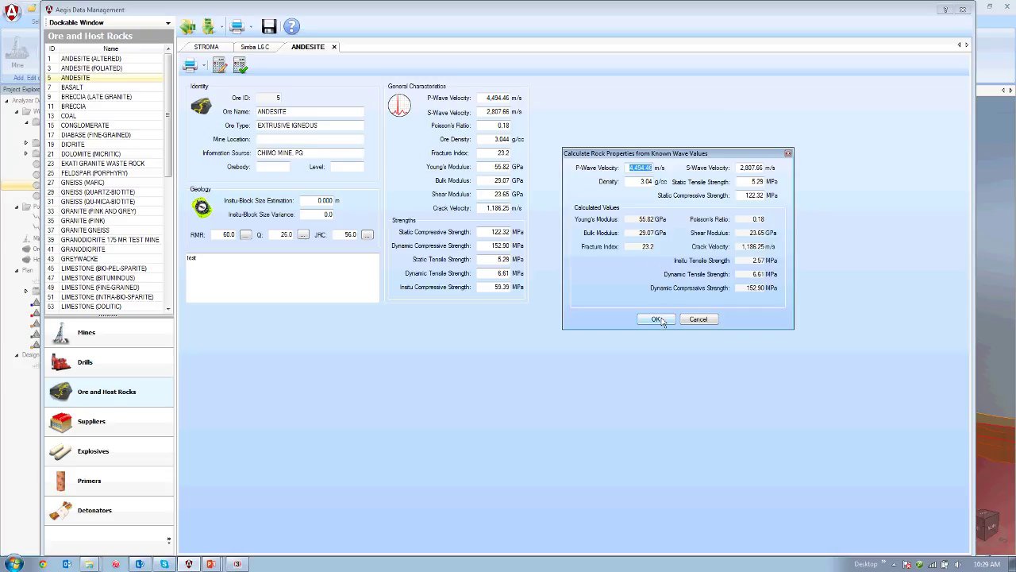
pyautogui.click(694, 320)
# Examine the rock property calculator based on known modulus values, dismiss it, and check ANDESITE's Young's Modulus
pyautogui.click(240, 66)
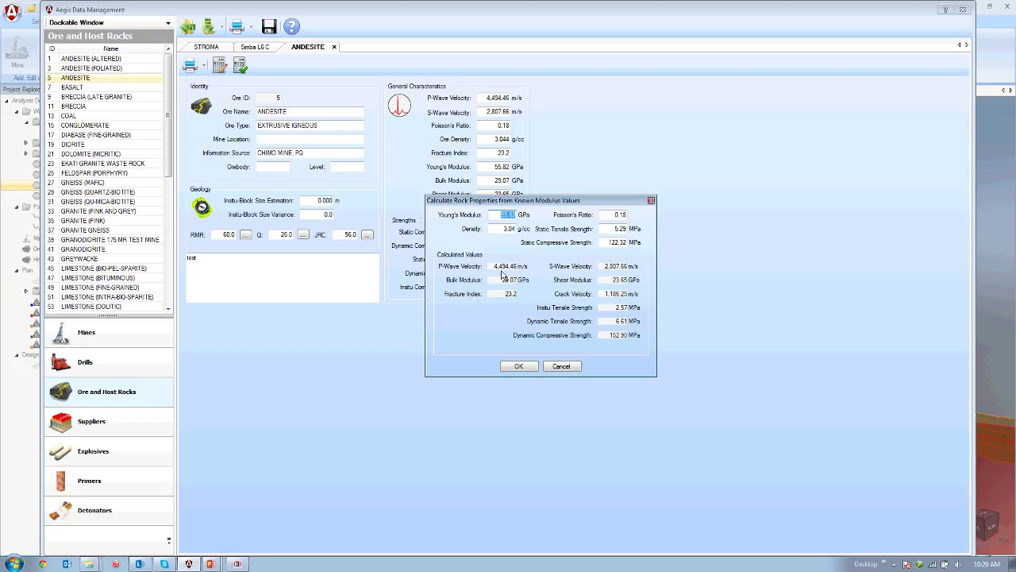
pyautogui.moveTo(496, 267); pyautogui.dragTo(647, 262)
pyautogui.click(606, 270)
pyautogui.click(562, 366)
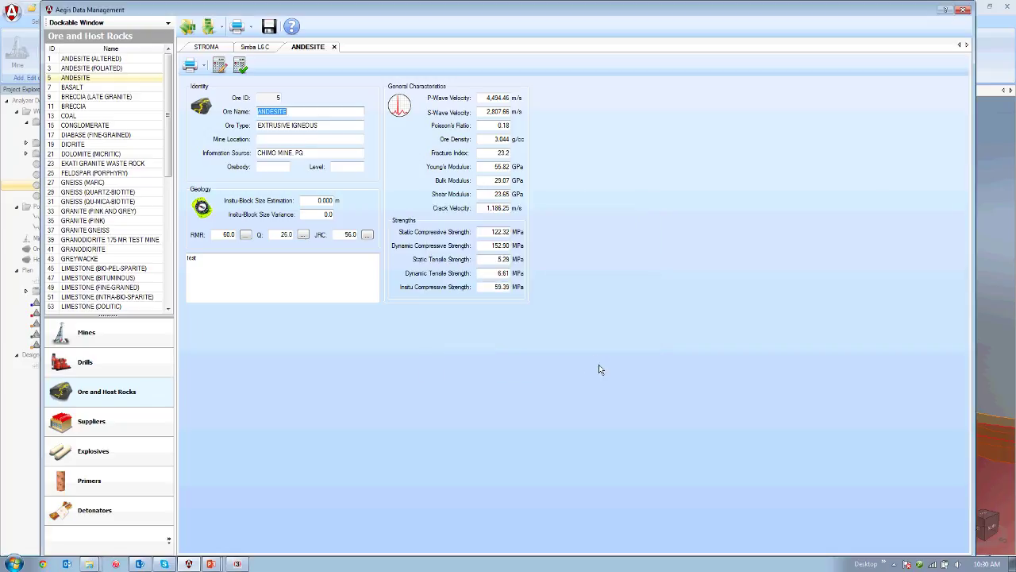
pyautogui.click(496, 168)
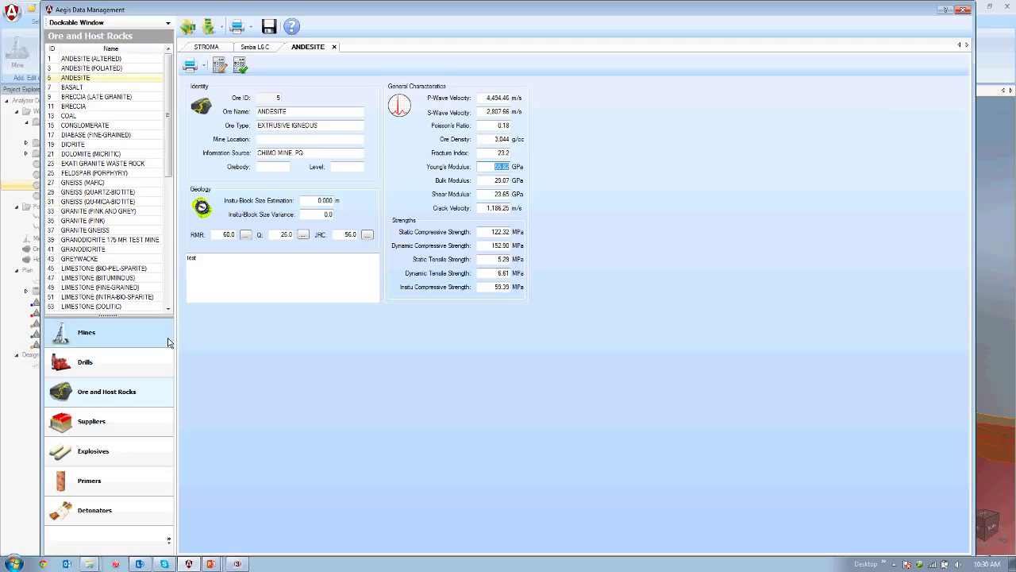
# View the ORICA record in the suppliers database and bring up the list of explosives
pyautogui.click(148, 417)
pyautogui.click(92, 70)
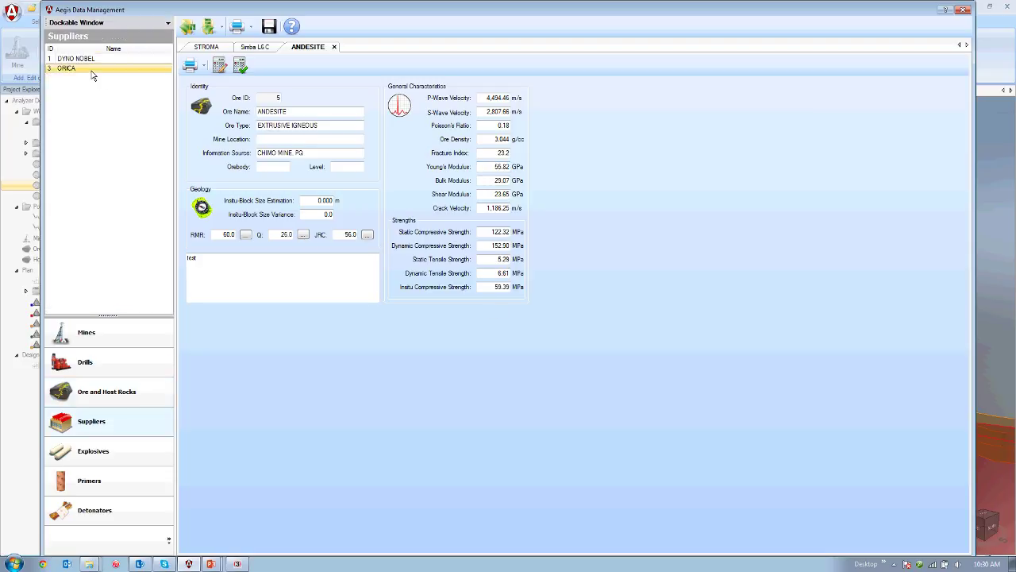
pyautogui.doubleClick(92, 74)
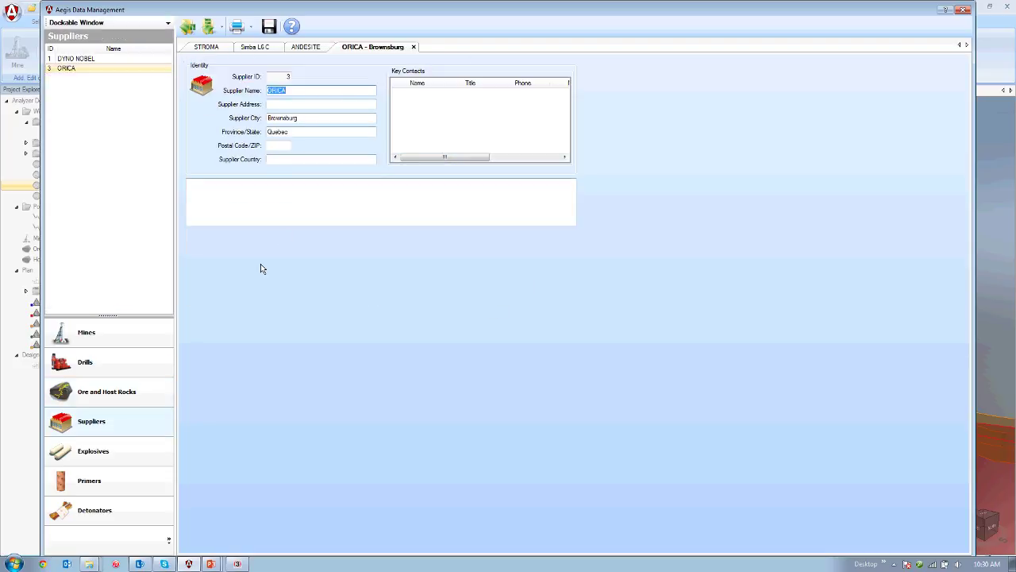
pyautogui.click(123, 452)
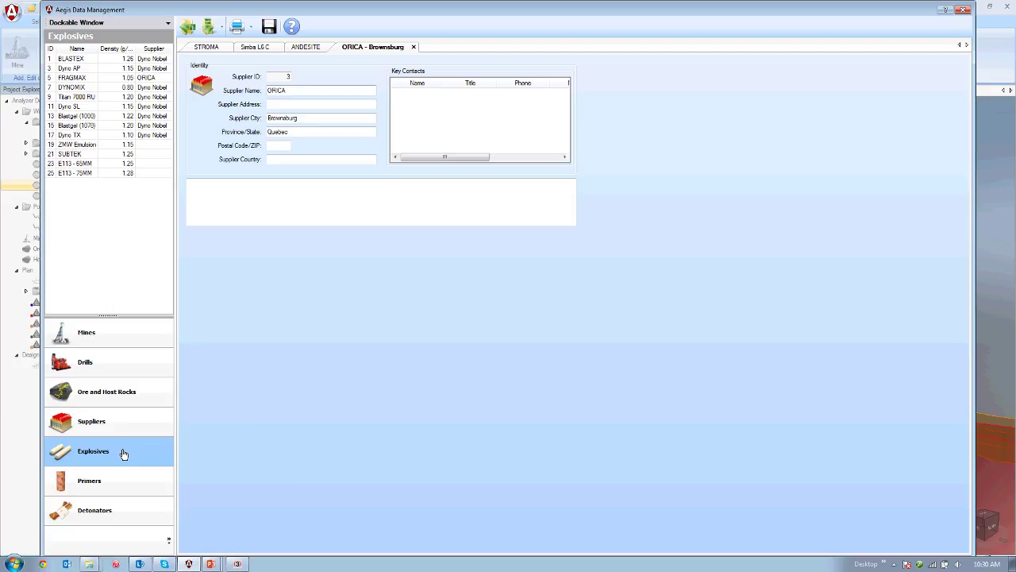
# View the explosive records BLASTEX and Dyno AP, and open the Trojan Spartan record in the primers database
pyautogui.doubleClick(73, 60)
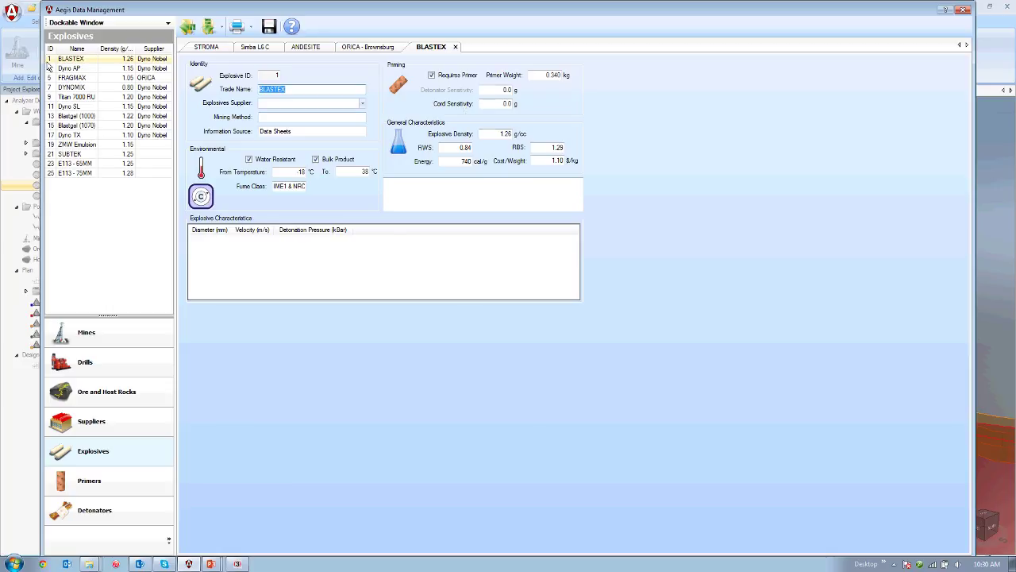
pyautogui.doubleClick(77, 69)
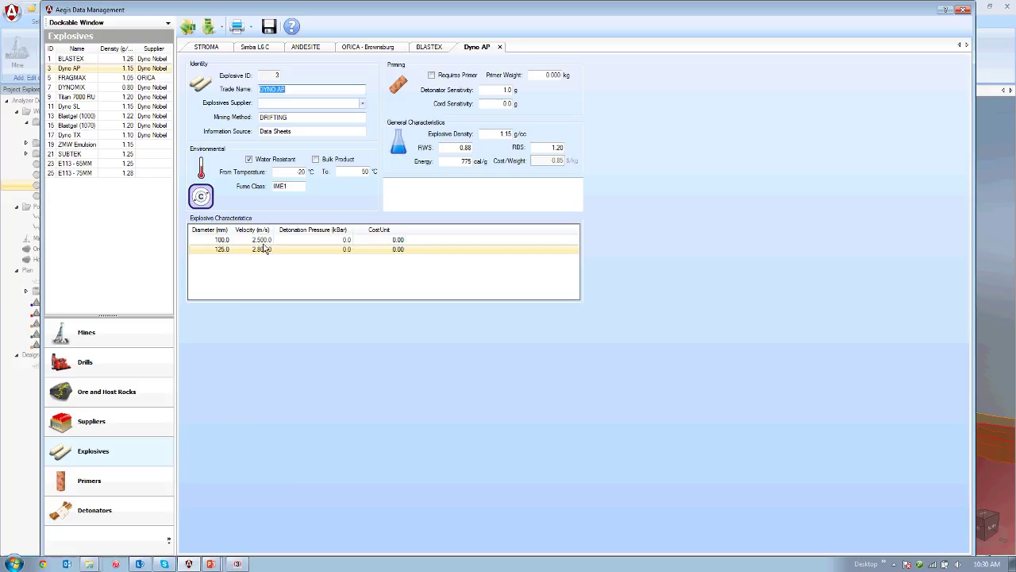
pyautogui.click(116, 480)
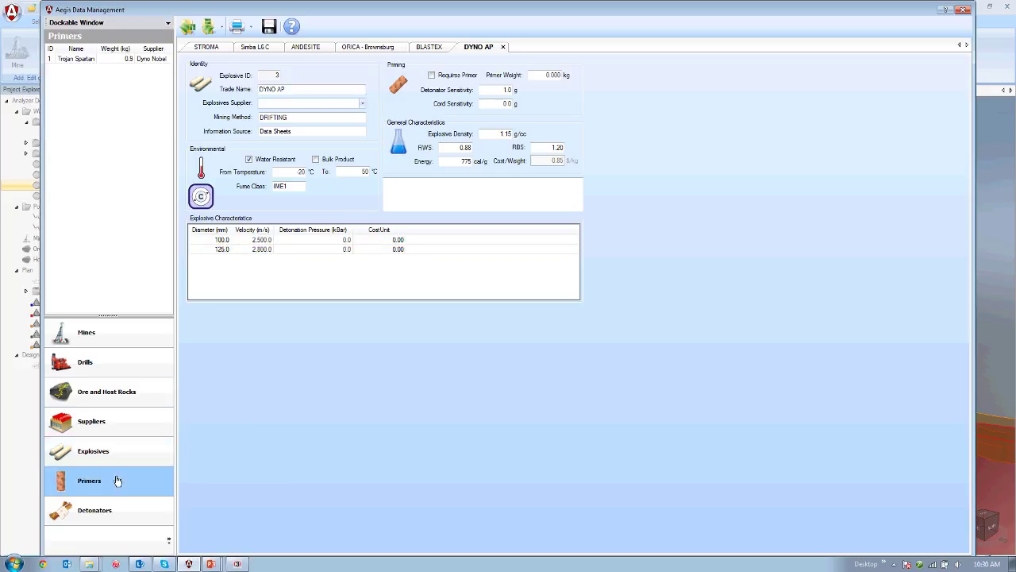
pyautogui.click(75, 61)
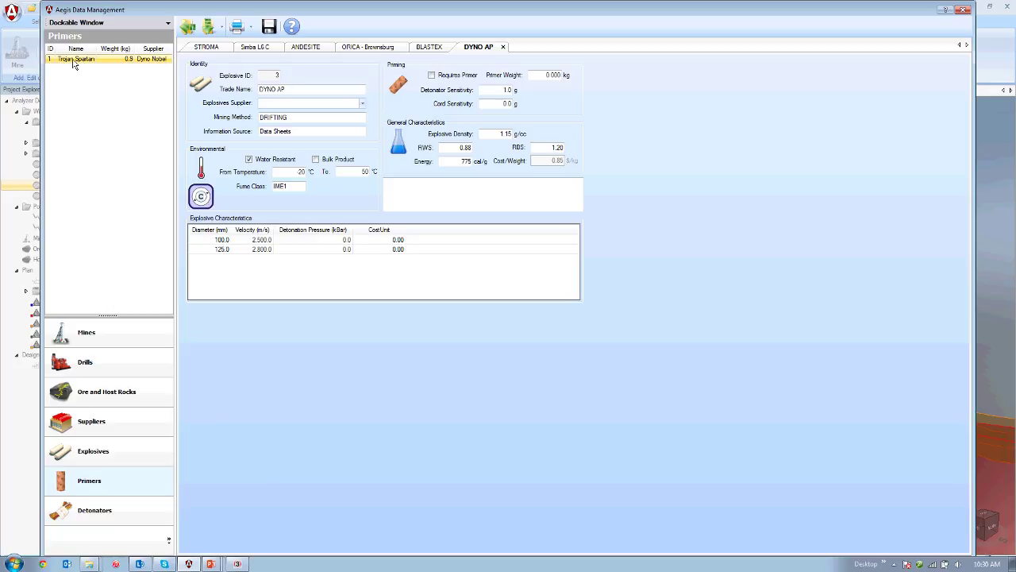
pyautogui.doubleClick(72, 62)
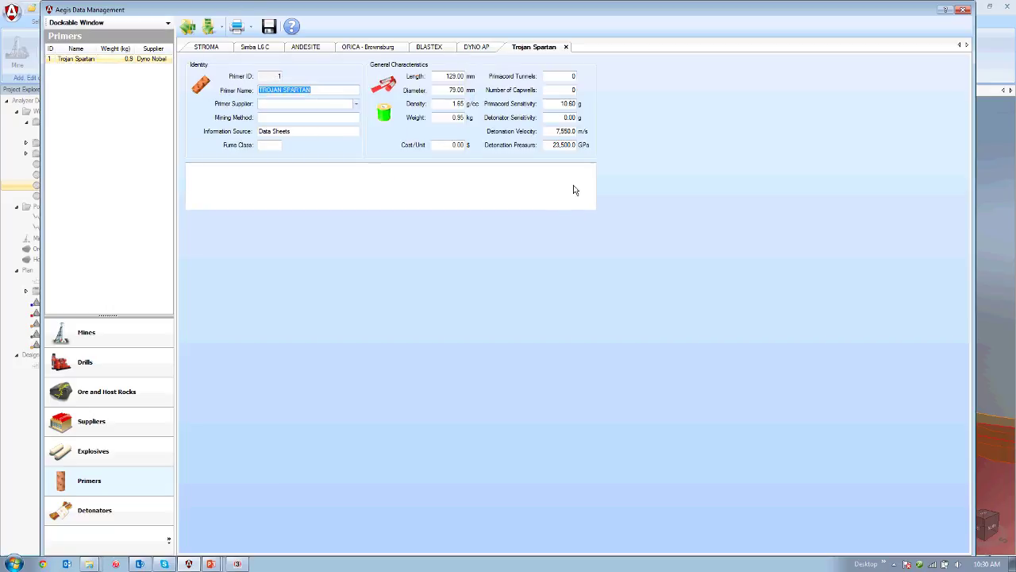
# View the Excel - Enduradet record in the detonators database and close the data management window without saving changes
pyautogui.click(110, 511)
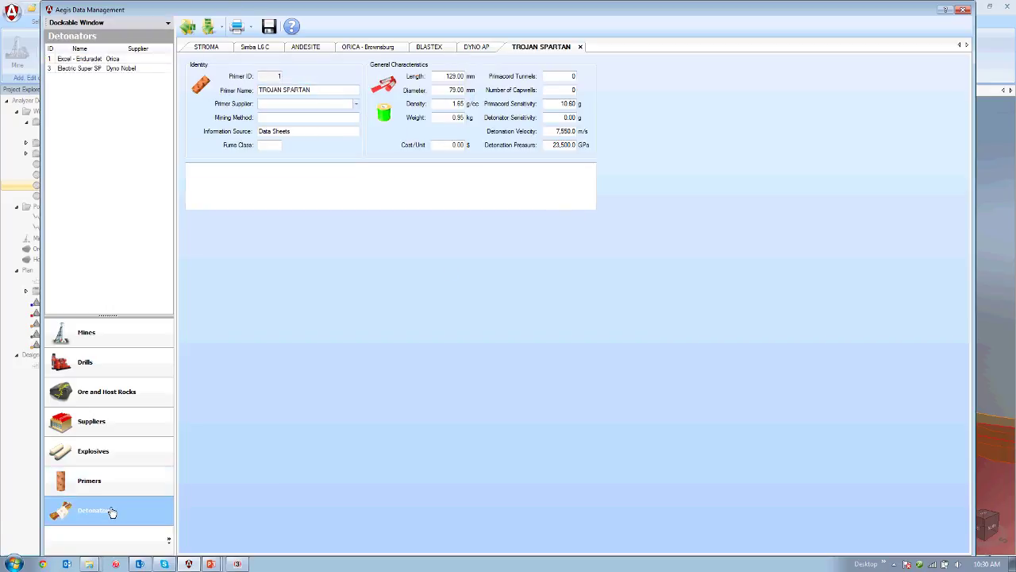
pyautogui.doubleClick(85, 60)
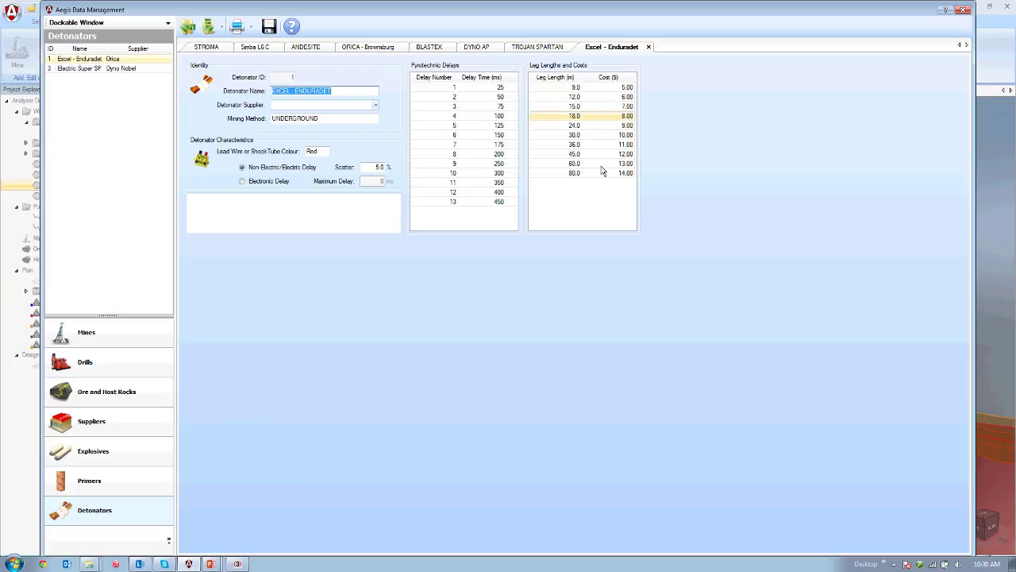
pyautogui.click(963, 11)
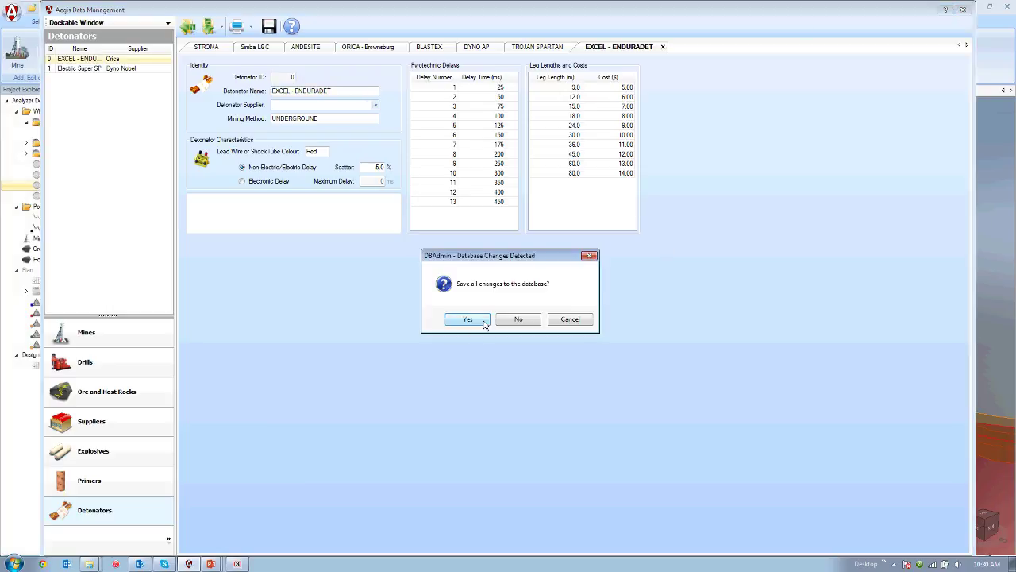
pyautogui.click(500, 319)
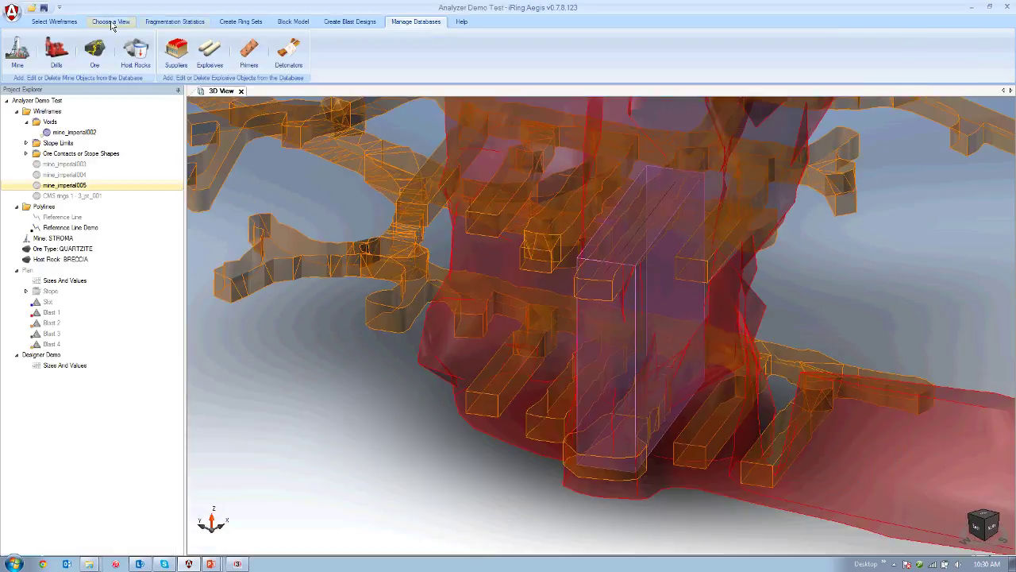
# Switch the workspace to standard View 2 and start a new ring set for the Designer Demo design
pyautogui.click(110, 22)
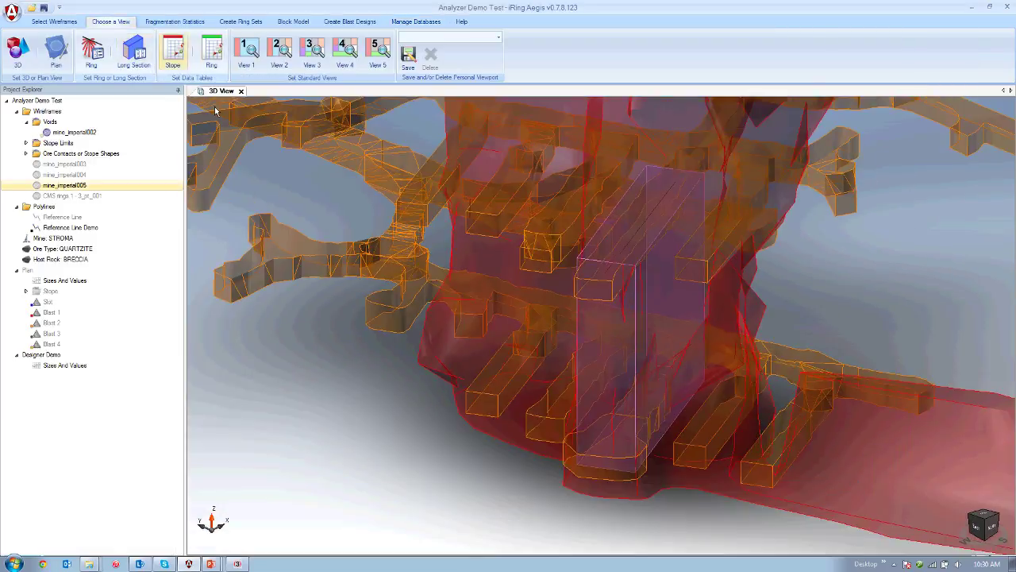
pyautogui.click(281, 64)
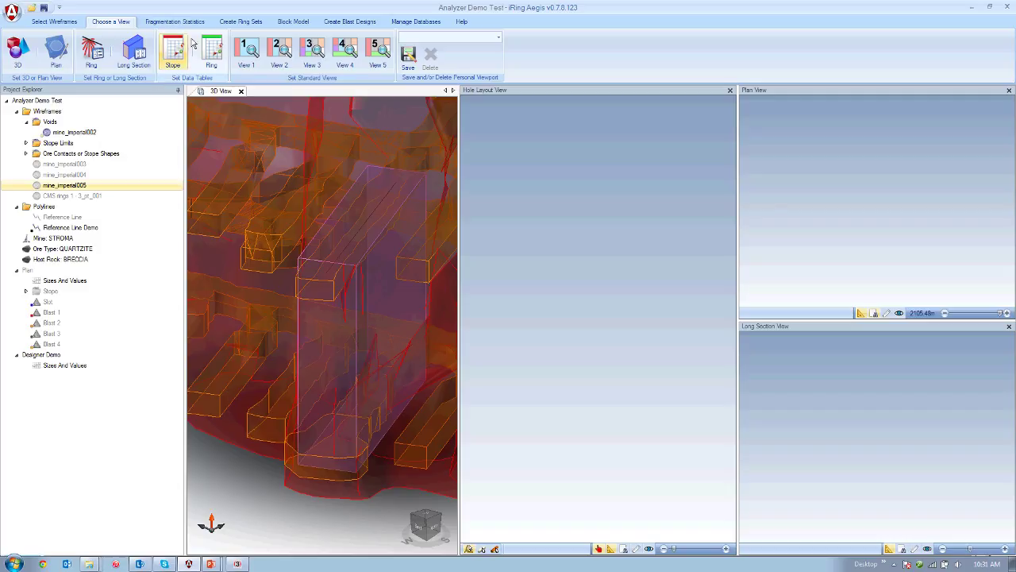
pyautogui.click(240, 22)
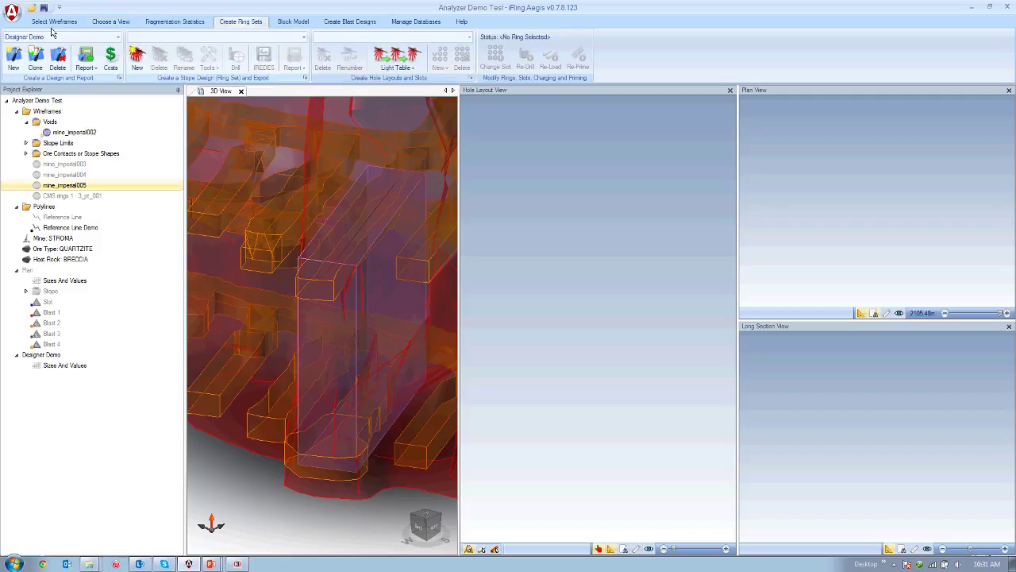
pyautogui.click(135, 62)
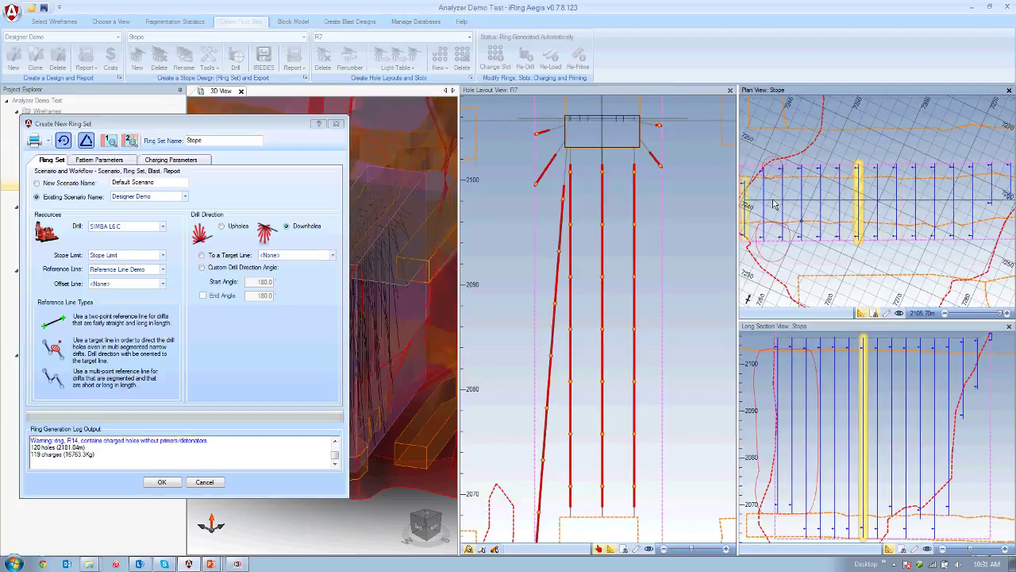
# Choose Reference Line Demo as the ring set's reference line and keep SIMBA L6C as the drill
pyautogui.click(111, 271)
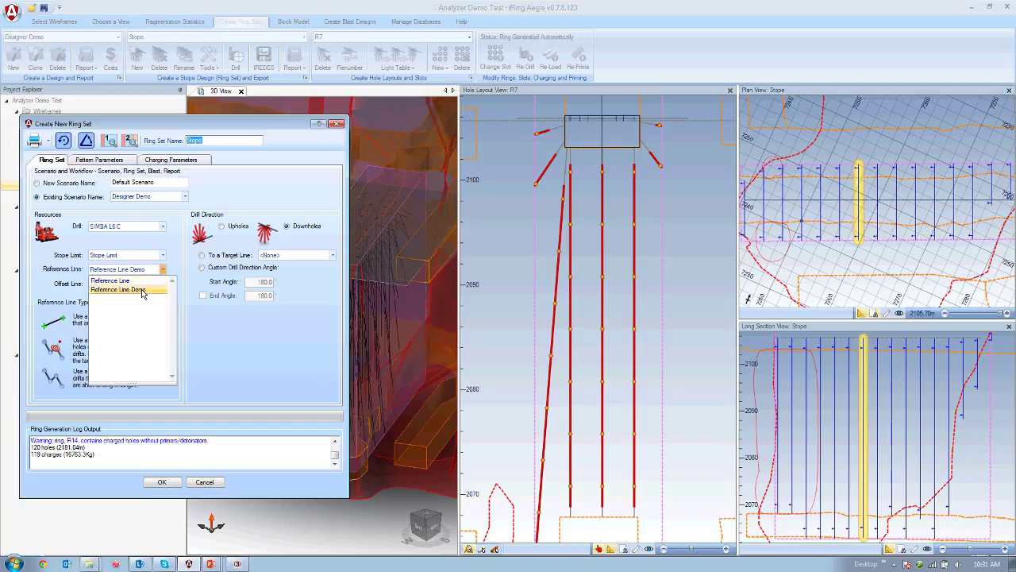
pyautogui.click(140, 290)
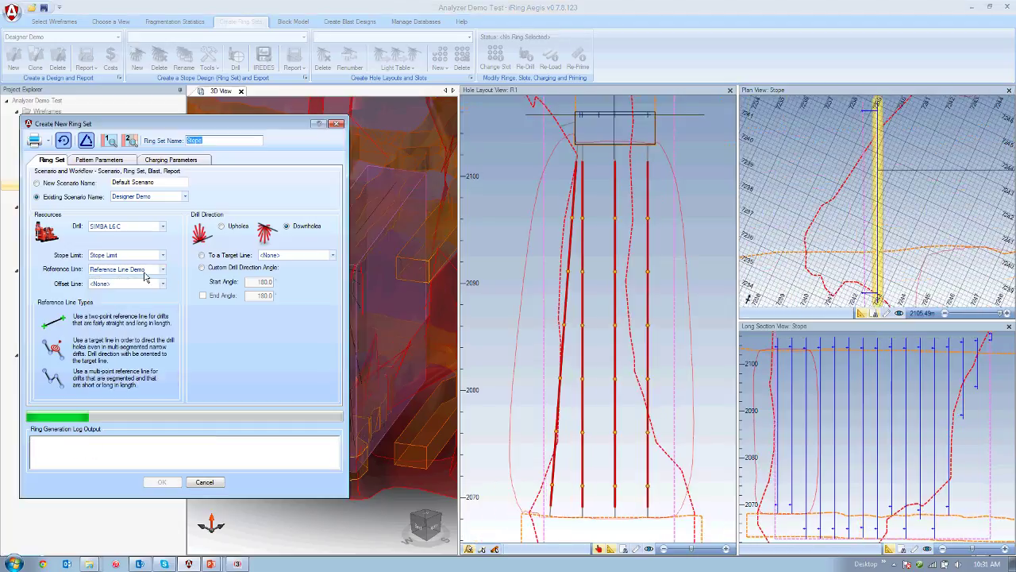
pyautogui.click(142, 226)
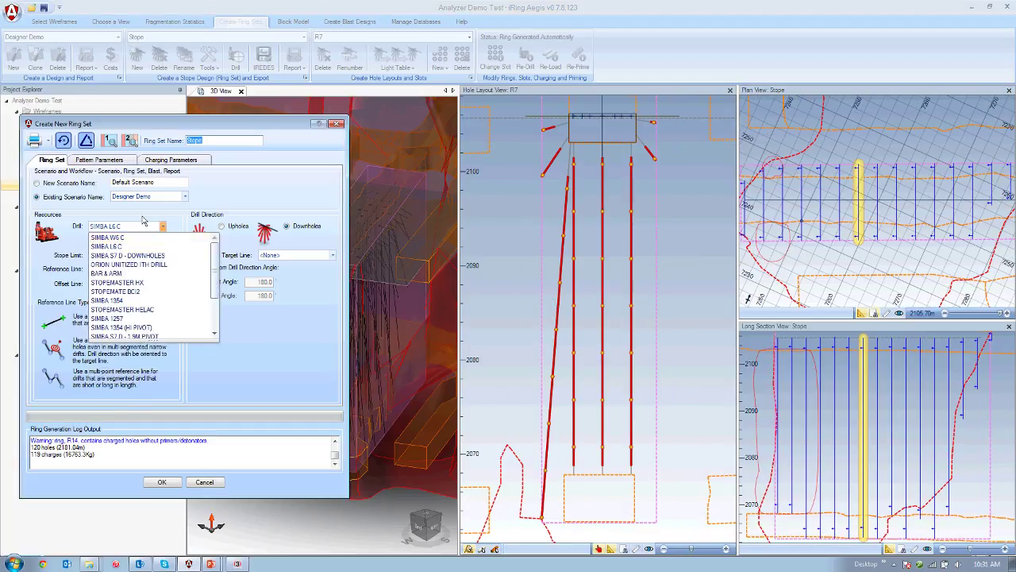
pyautogui.click(142, 216)
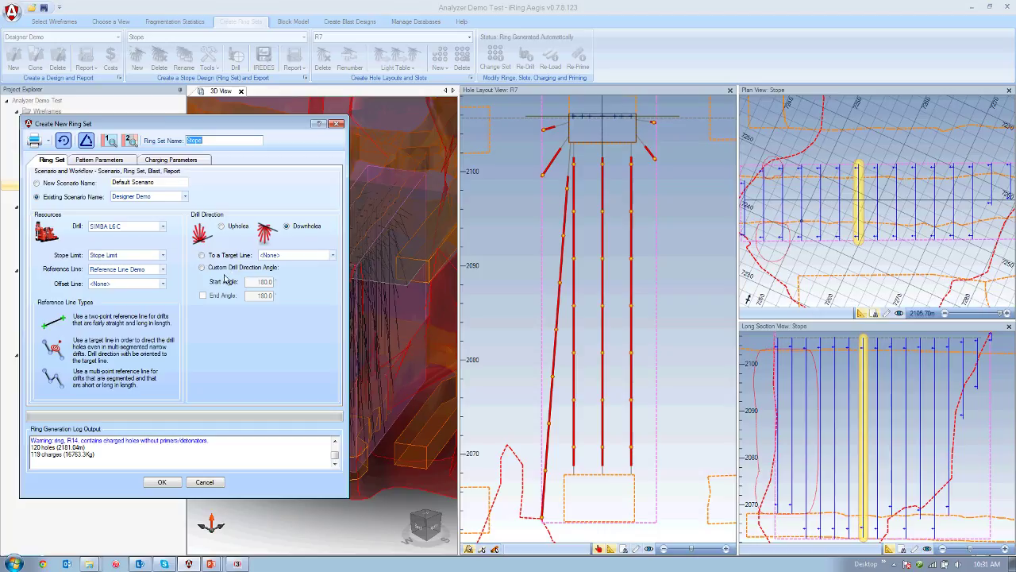
# Set the pattern burden to 2 m in the ring set's pattern parameters and check the hole layout of ring R9
pyautogui.click(111, 161)
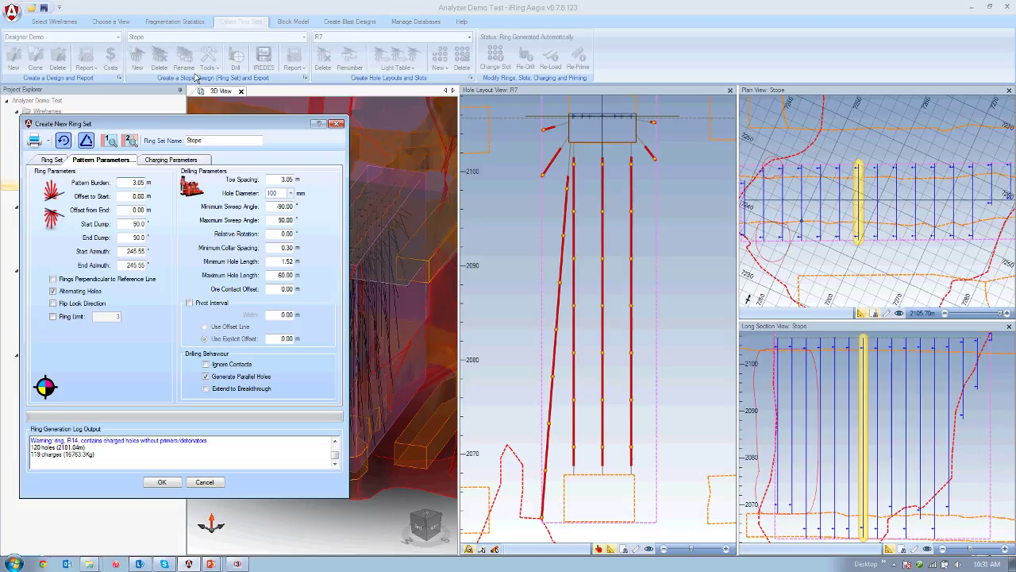
pyautogui.moveTo(187, 131); pyautogui.dragTo(181, 47)
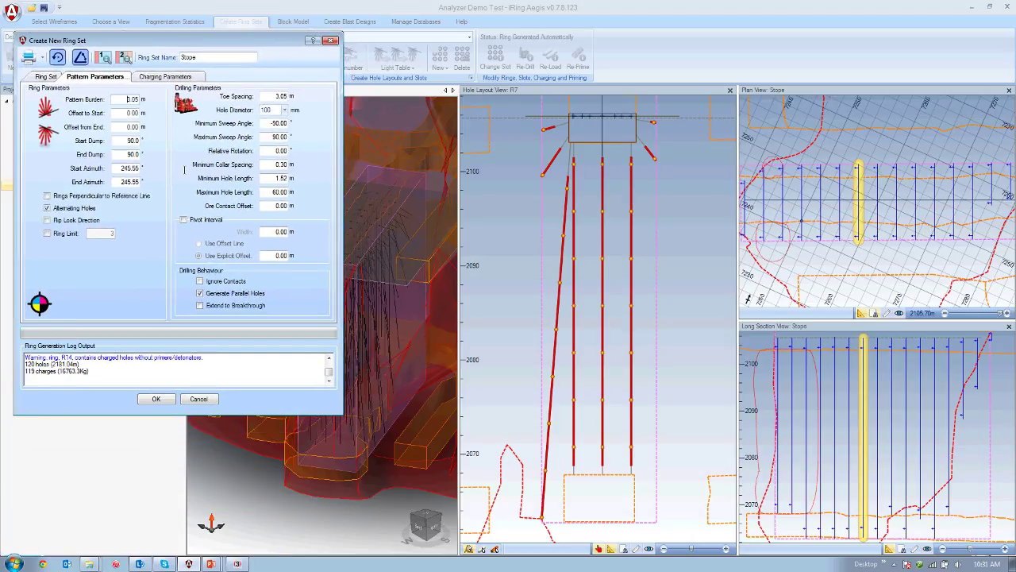
pyautogui.click(819, 199)
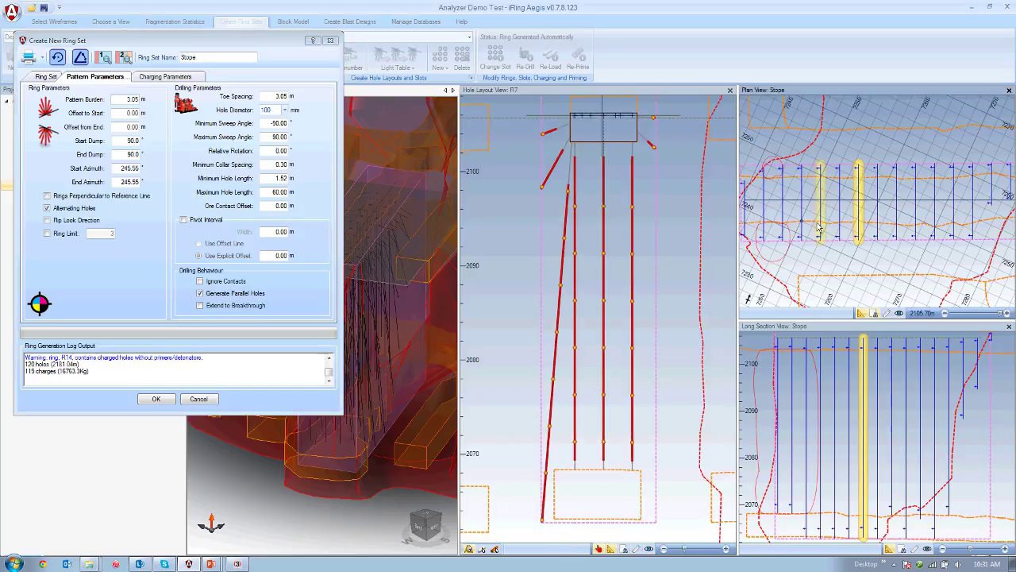
pyautogui.click(783, 228)
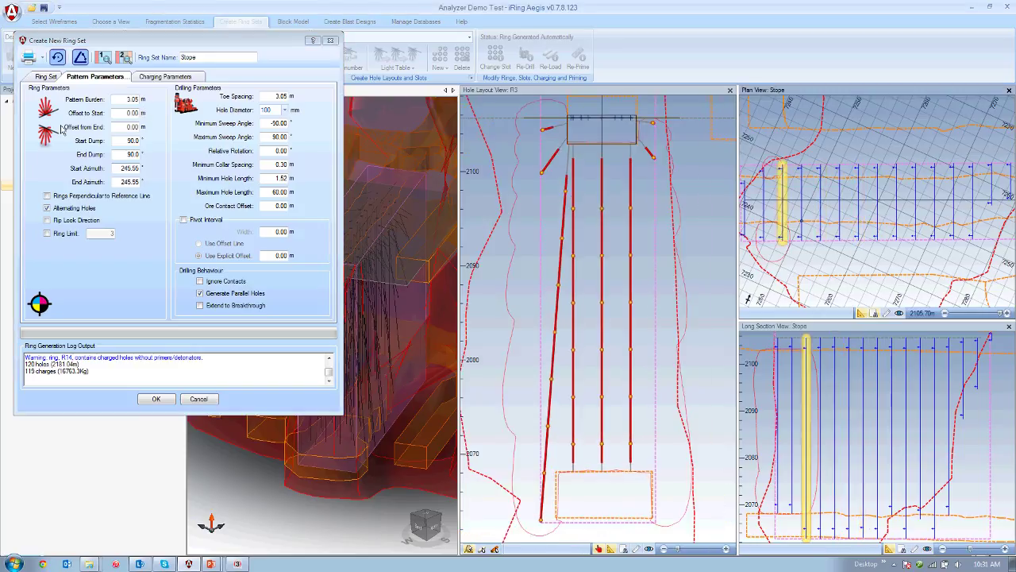
pyautogui.click(84, 115)
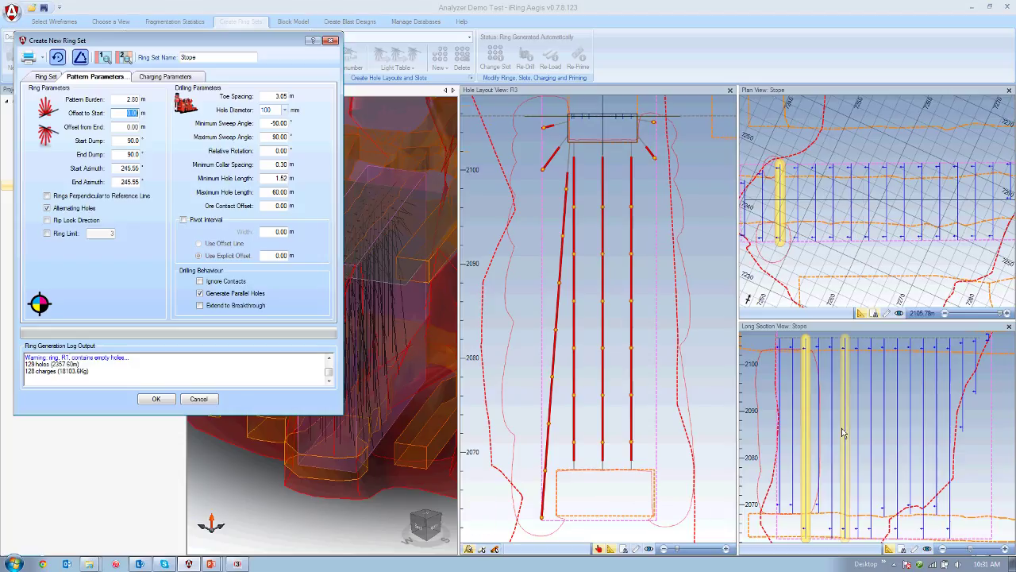
pyautogui.click(885, 428)
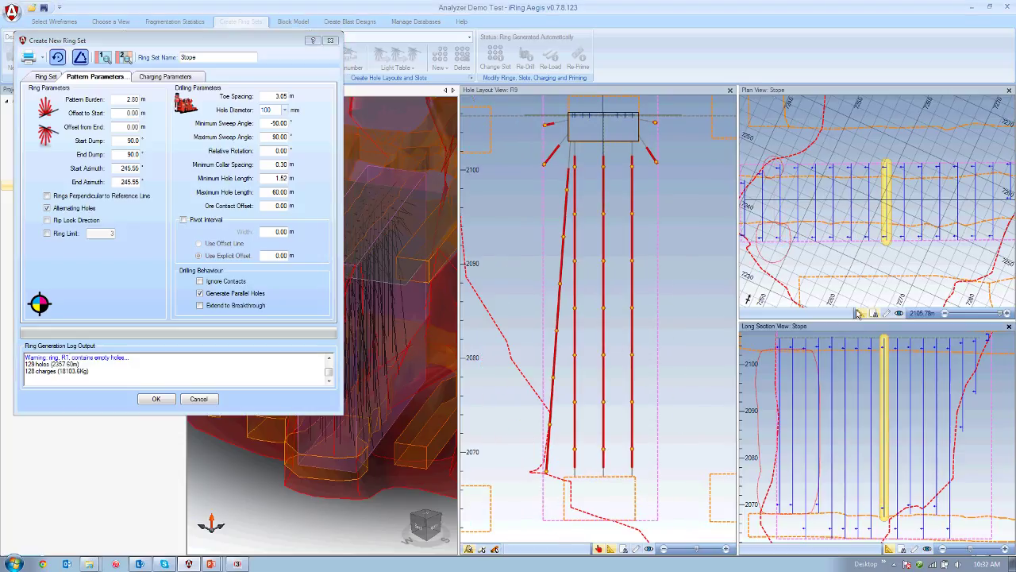
# Set the drilling toe spacing to 2.5 m after trying 2 m
pyautogui.doubleClick(276, 96)
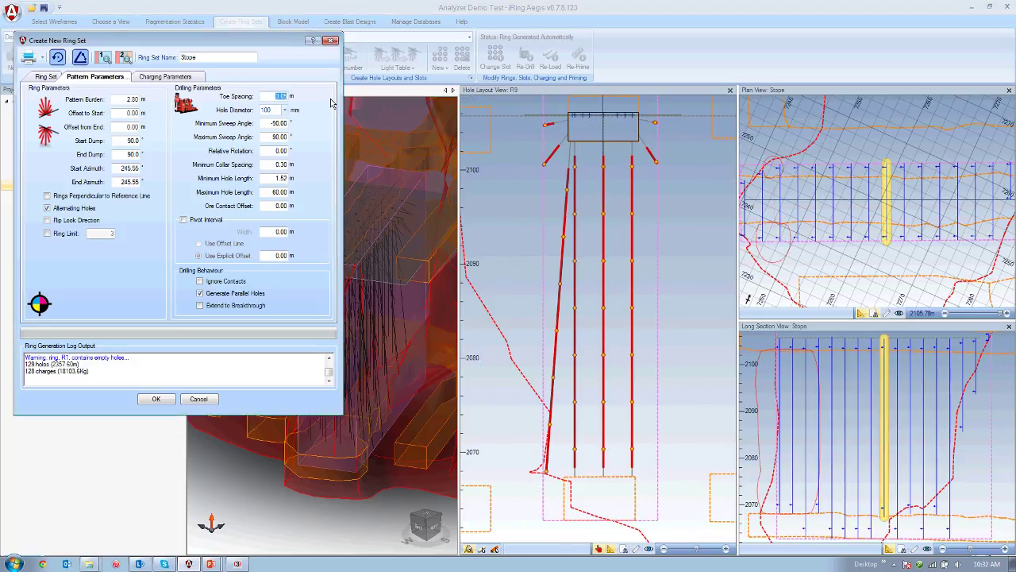
pyautogui.press('Tab')
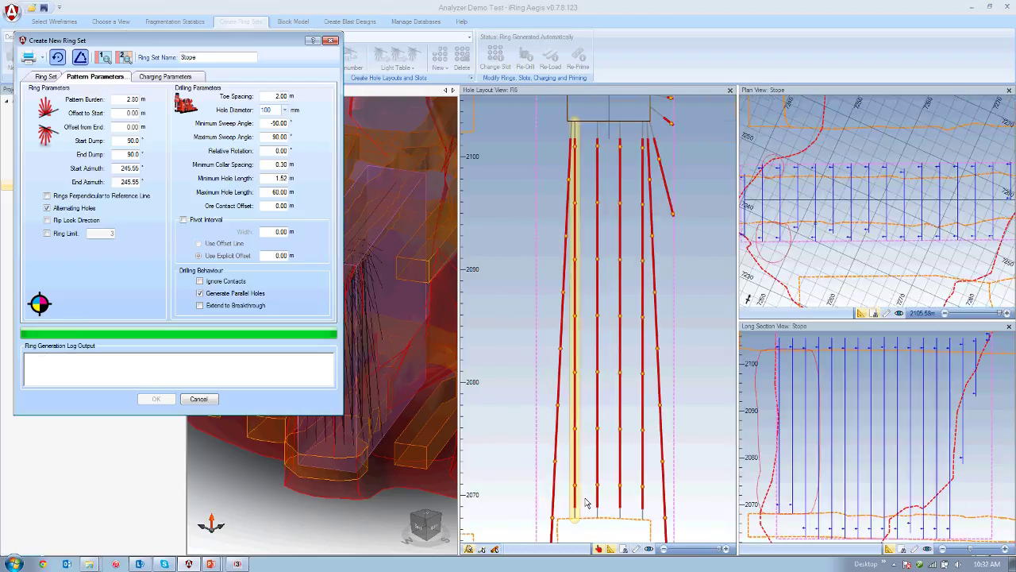
pyautogui.write('2')
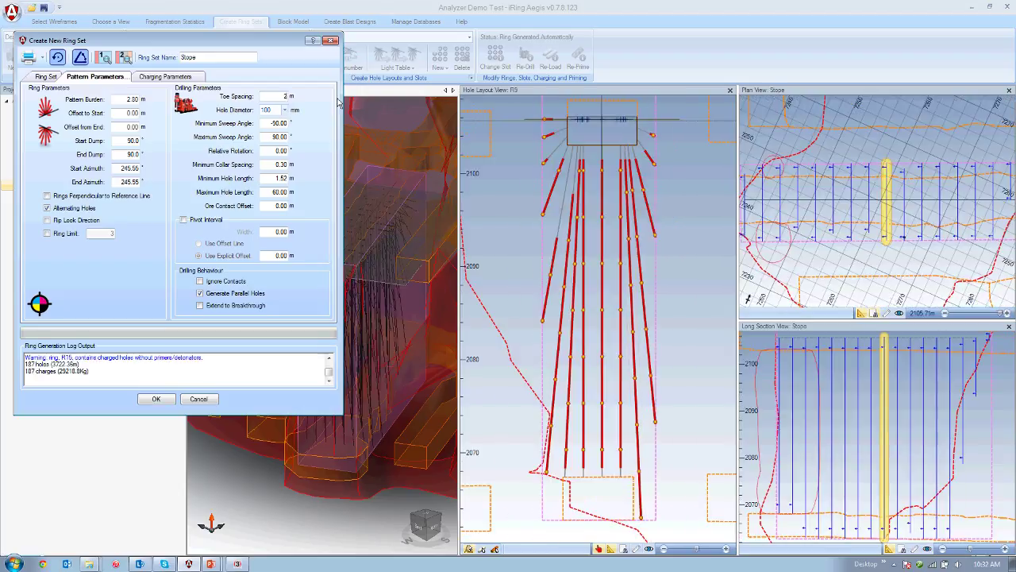
pyautogui.write('.5')
pyautogui.press('Return')
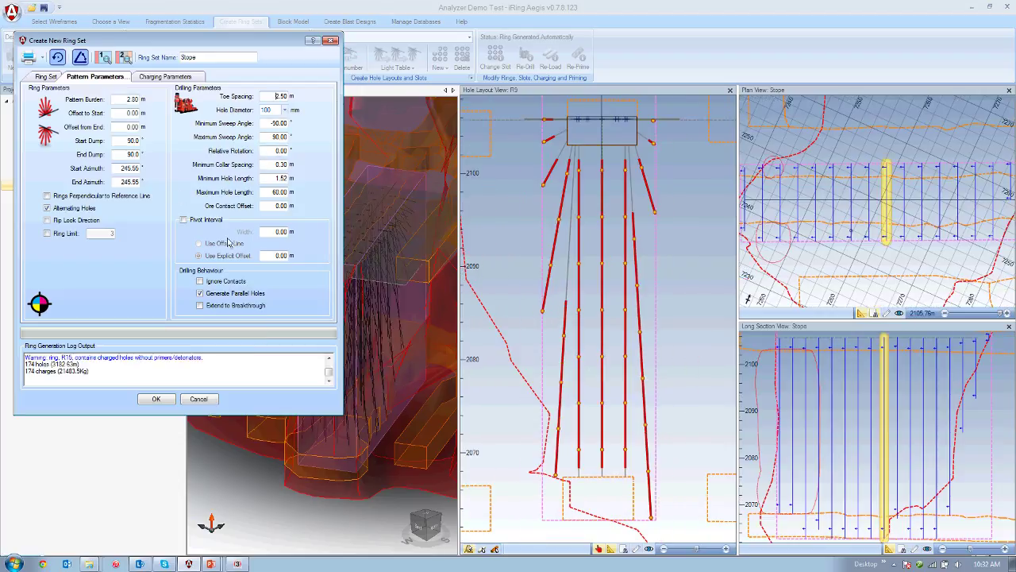
# Set the charging parameters to a loading delta of 1.5 m and place primers by fractional spacing 0.33,0.66
pyautogui.click(163, 76)
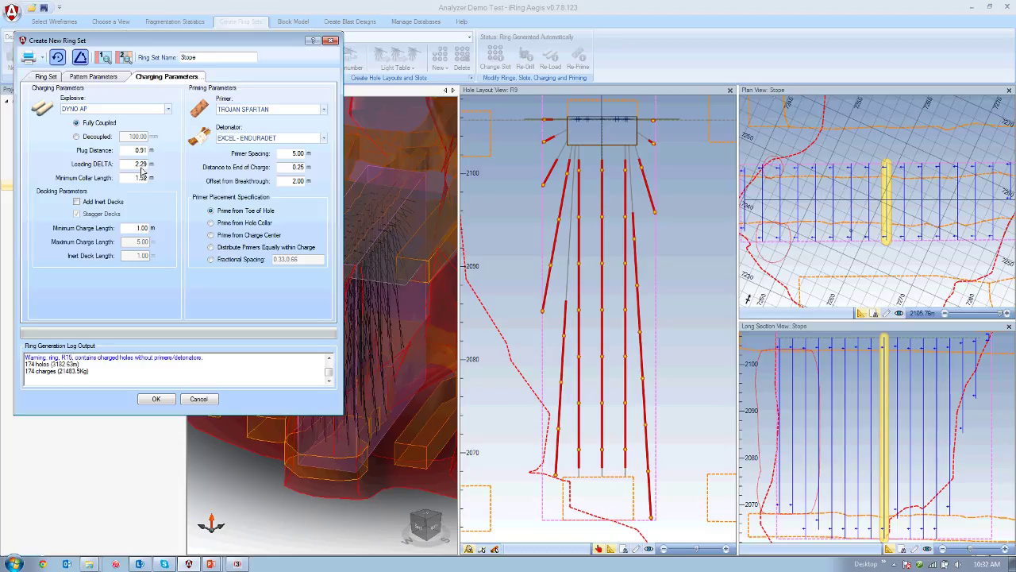
pyautogui.doubleClick(140, 164)
pyautogui.press('Tab')
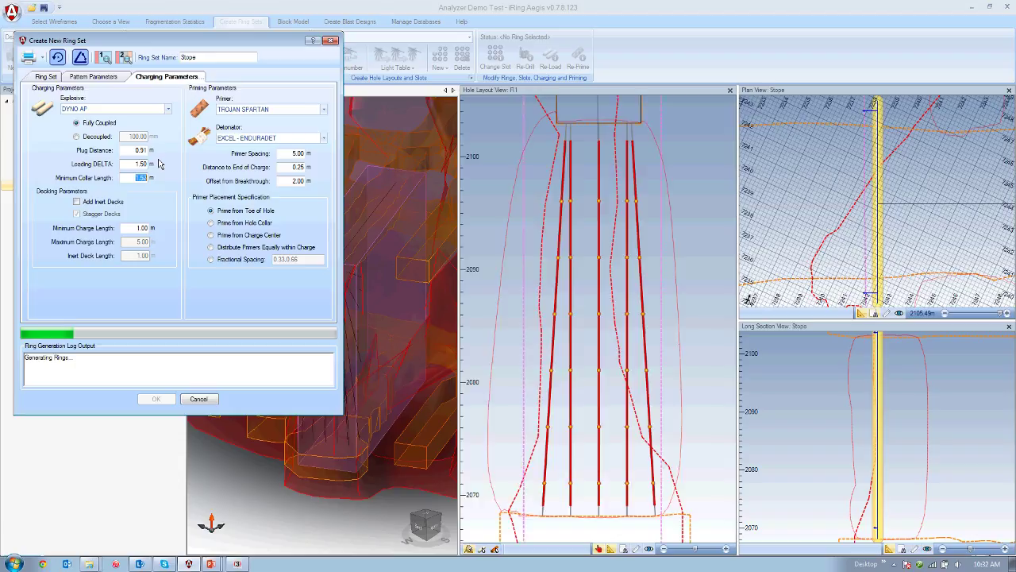
pyautogui.click(239, 259)
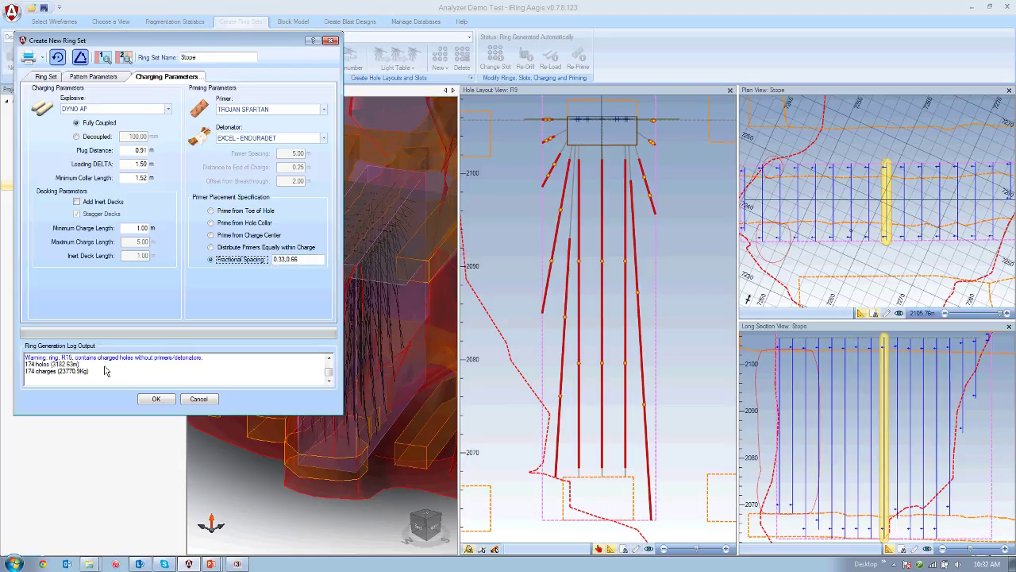
# Check the hole layouts of rings R7 and R11 and accept the settings to create the Stope ring set
pyautogui.click(850, 199)
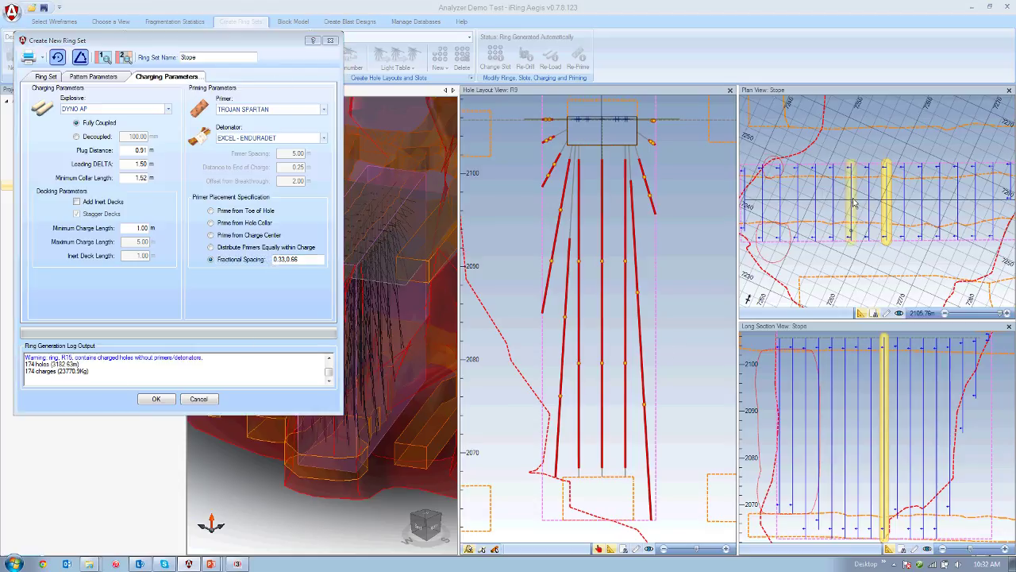
pyautogui.click(918, 189)
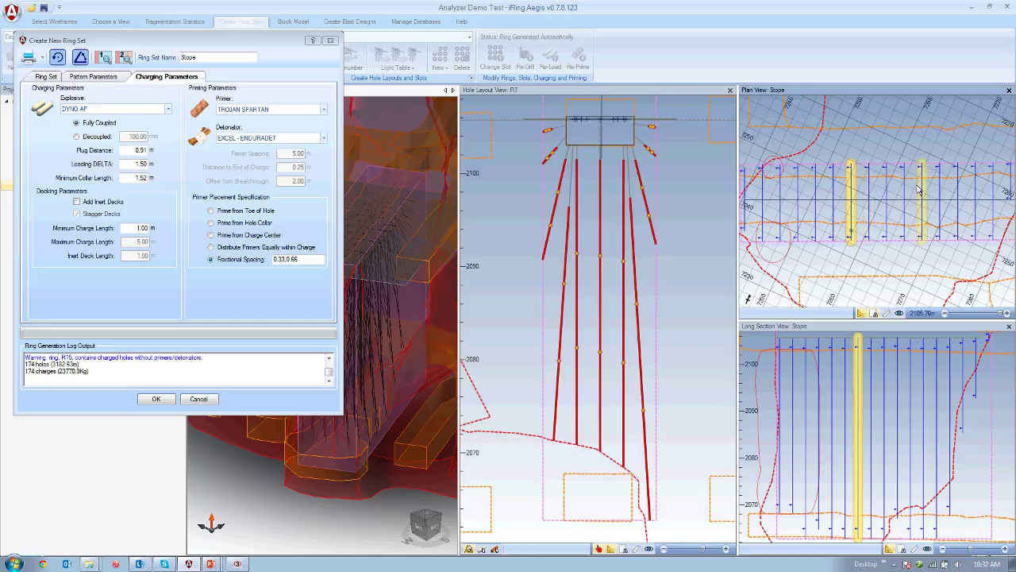
pyautogui.click(155, 399)
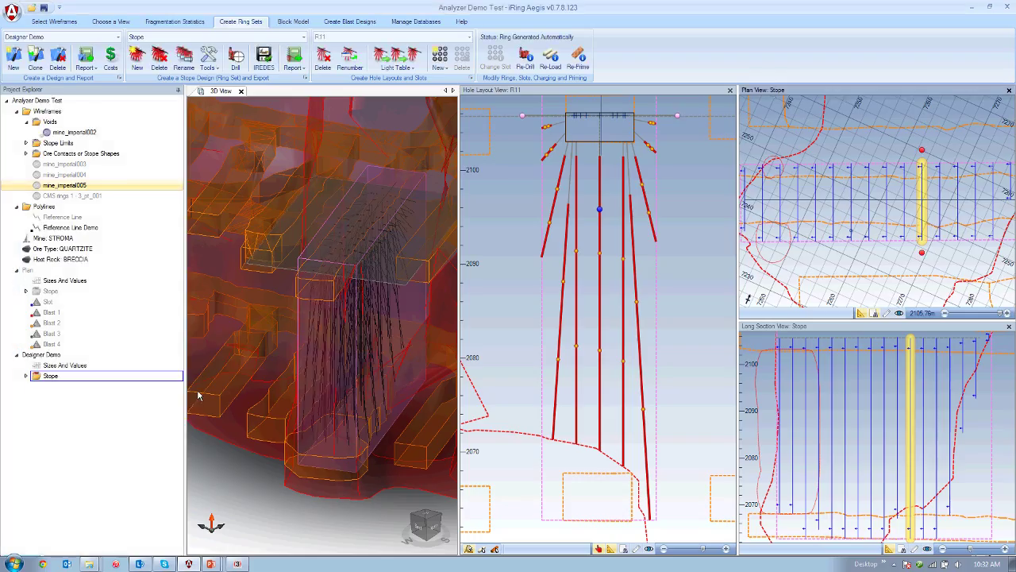
pyautogui.click(852, 209)
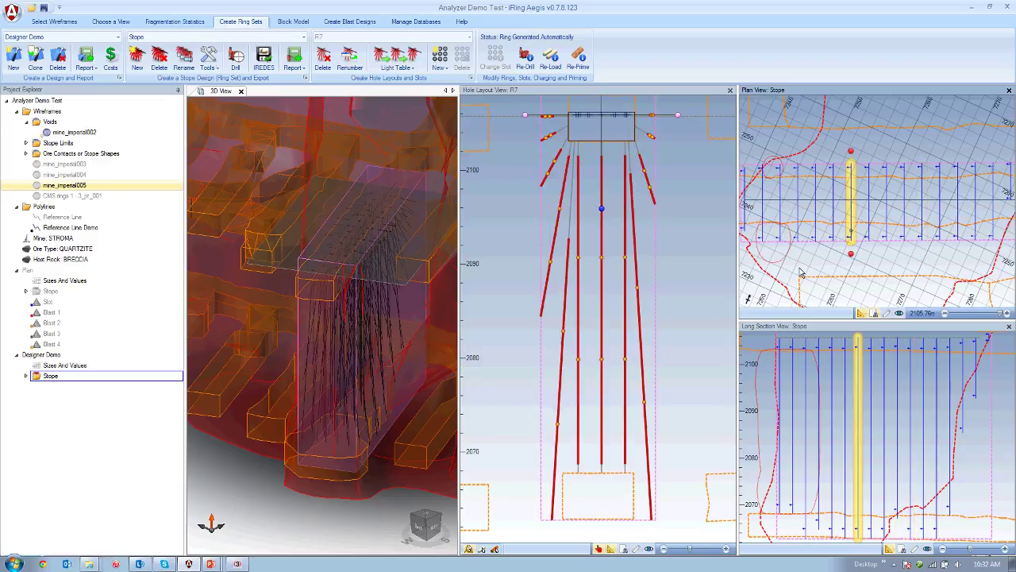
pyautogui.scroll(-1, 801, 273)
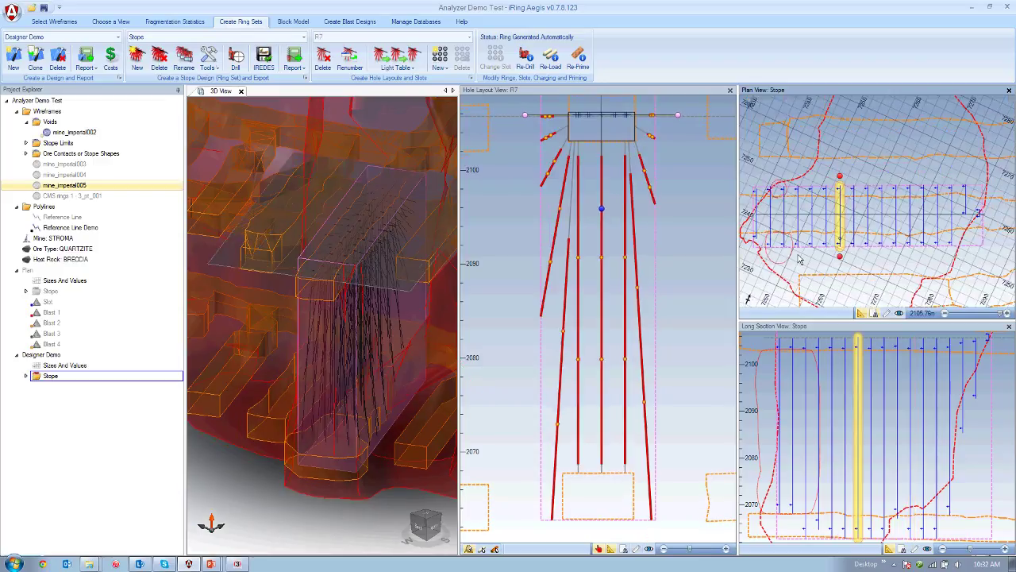
# Shift rings R5 and R6 slightly along the stope in the plan view, towards ring R4
pyautogui.scroll(1, 787, 274)
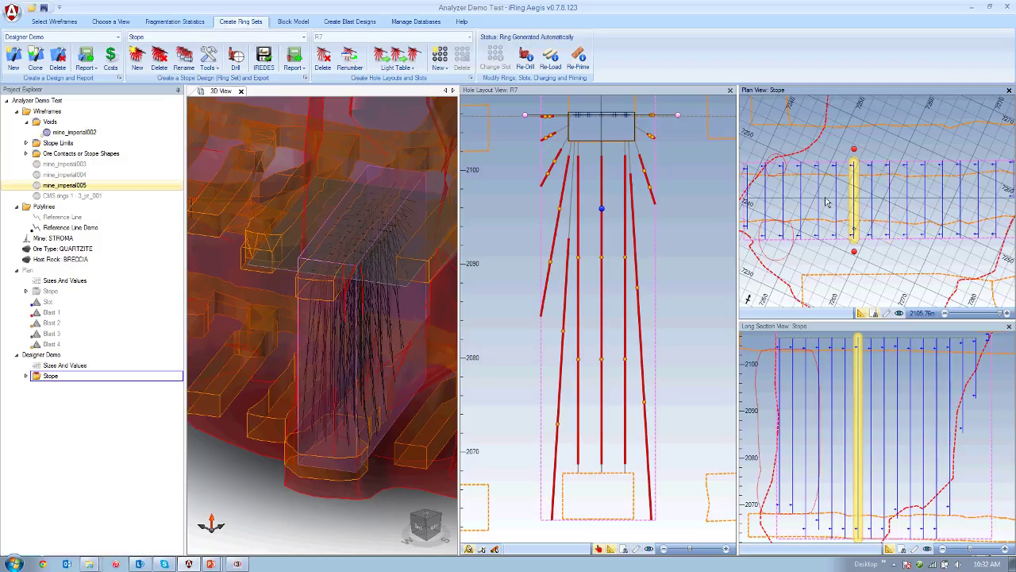
pyautogui.click(826, 204)
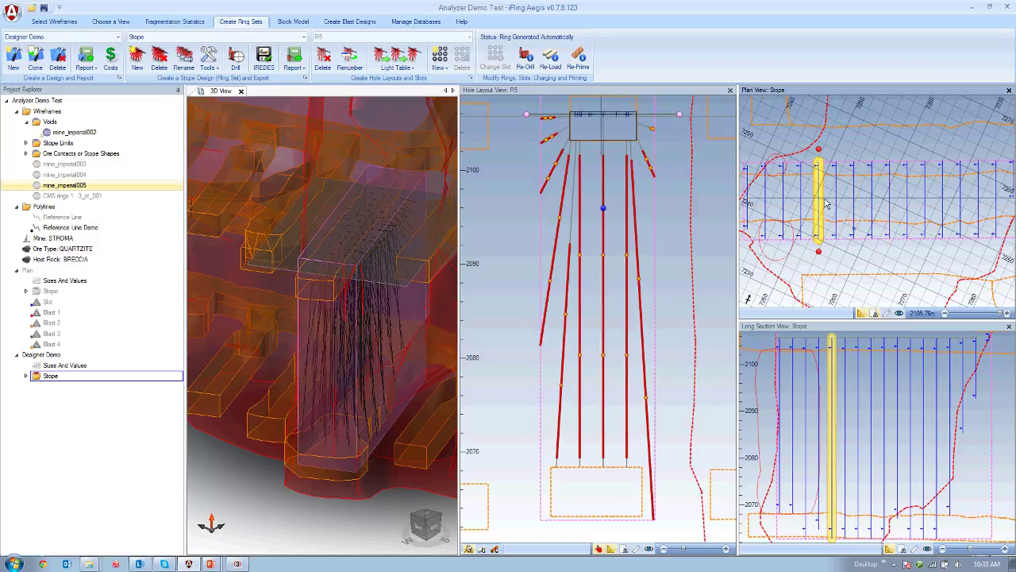
pyautogui.moveTo(825, 204); pyautogui.dragTo(822, 206)
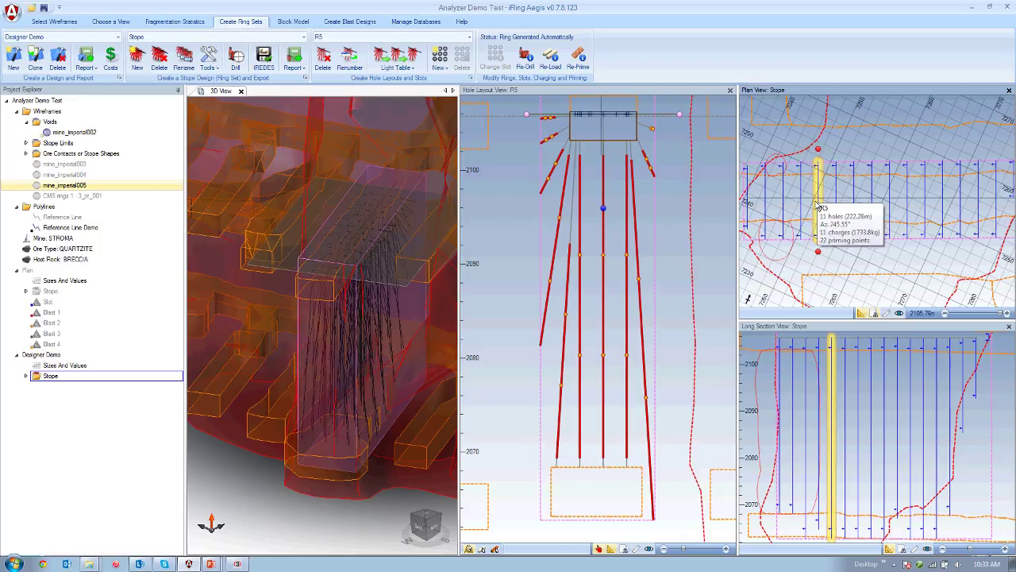
pyautogui.click(836, 209)
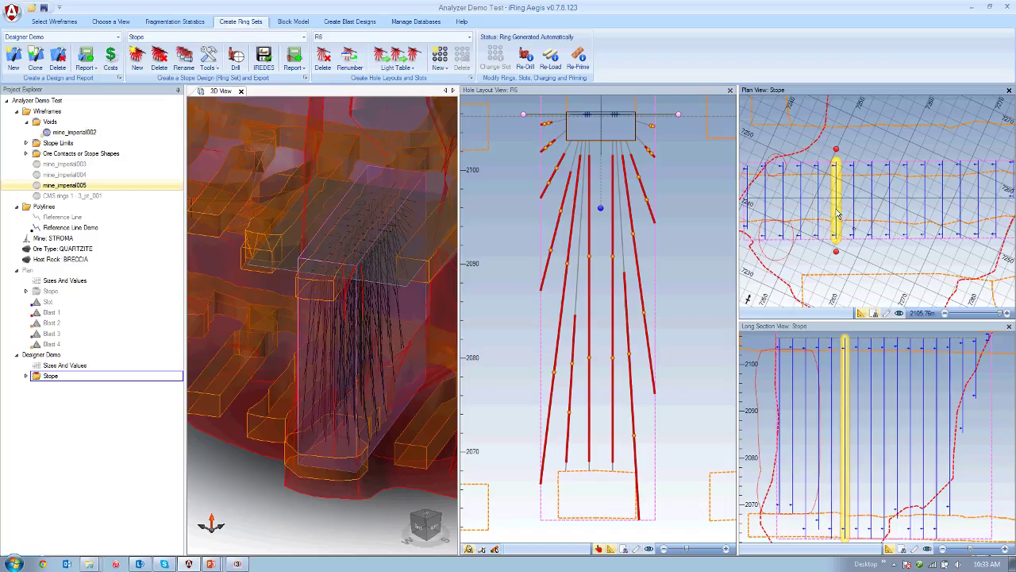
pyautogui.moveTo(837, 214)
pyautogui.mouseDown()
pyautogui.moveTo(826, 214)
pyautogui.moveTo(835, 214)
pyautogui.mouseUp()
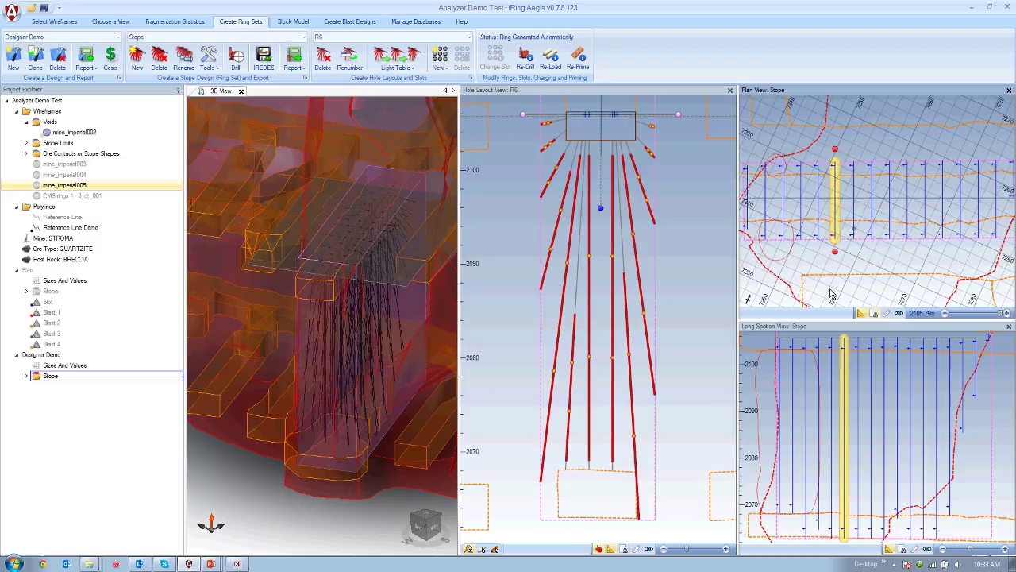
# Rotate ring R6 in plan to an azimuth of about 244° and tilt ring R1 in the long section to a dump of about 89.7°
pyautogui.moveTo(837, 254)
pyautogui.mouseDown()
pyautogui.moveTo(827, 248)
pyautogui.moveTo(859, 253)
pyautogui.moveTo(836, 252)
pyautogui.mouseUp()
pyautogui.click(776, 447)
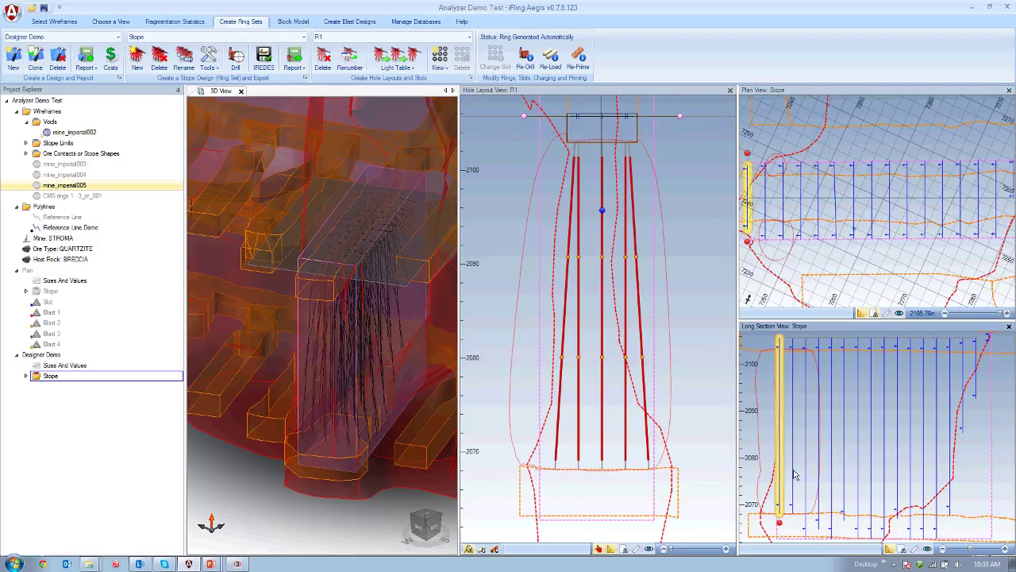
pyautogui.moveTo(779, 526)
pyautogui.mouseDown()
pyautogui.moveTo(770, 516)
pyautogui.moveTo(776, 526)
pyautogui.moveTo(787, 515)
pyautogui.moveTo(779, 530)
pyautogui.moveTo(790, 540)
pyautogui.moveTo(772, 527)
pyautogui.moveTo(779, 516)
pyautogui.mouseUp()
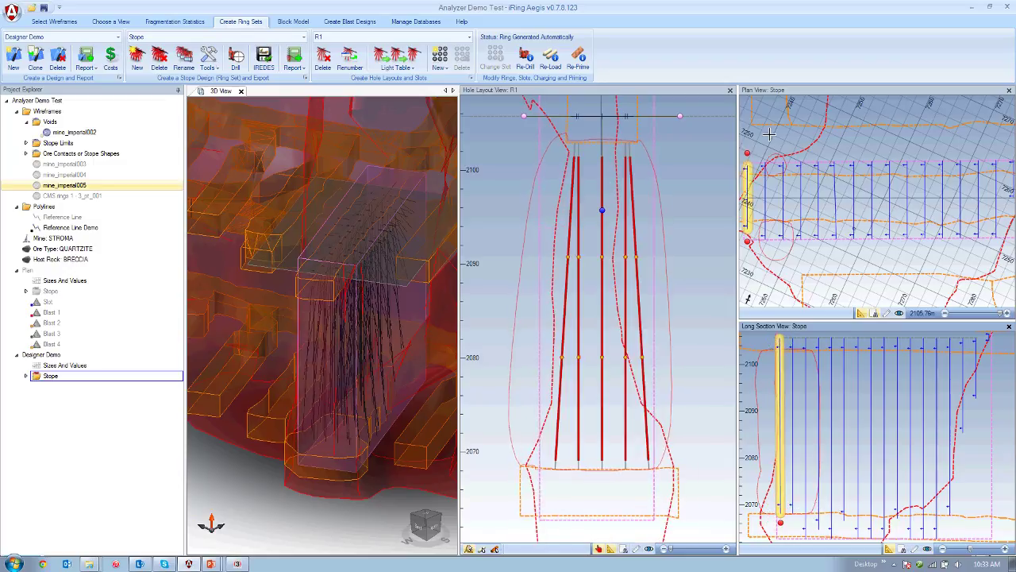
# Shift ring R2's pivot point slightly off the drive centre, trying narrow fan limits and widening them back to nearly horizontal
pyautogui.click(764, 199)
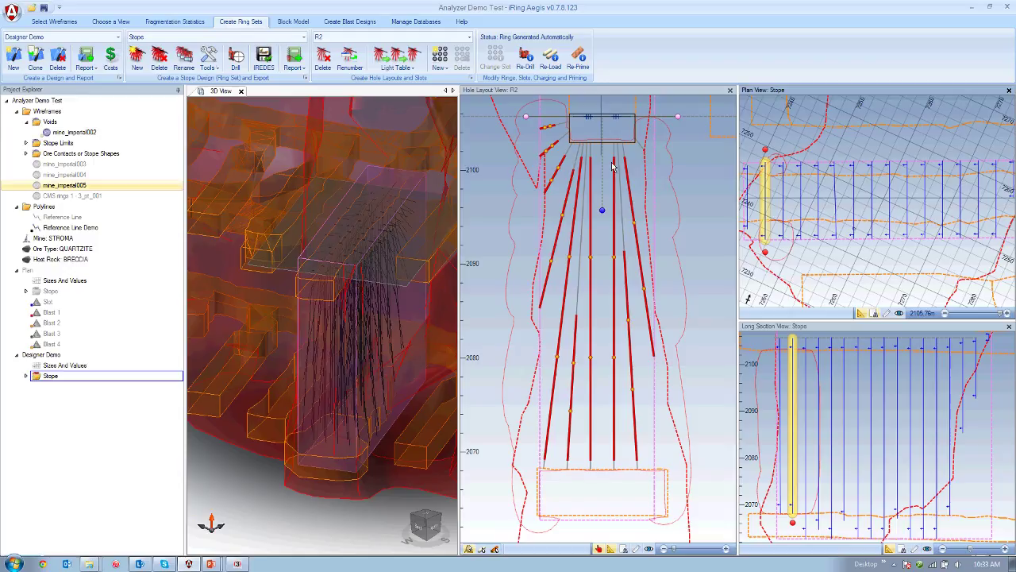
pyautogui.moveTo(603, 210)
pyautogui.mouseDown()
pyautogui.moveTo(616, 213)
pyautogui.moveTo(552, 222)
pyautogui.moveTo(602, 219)
pyautogui.moveTo(573, 217)
pyautogui.moveTo(592, 216)
pyautogui.mouseUp()
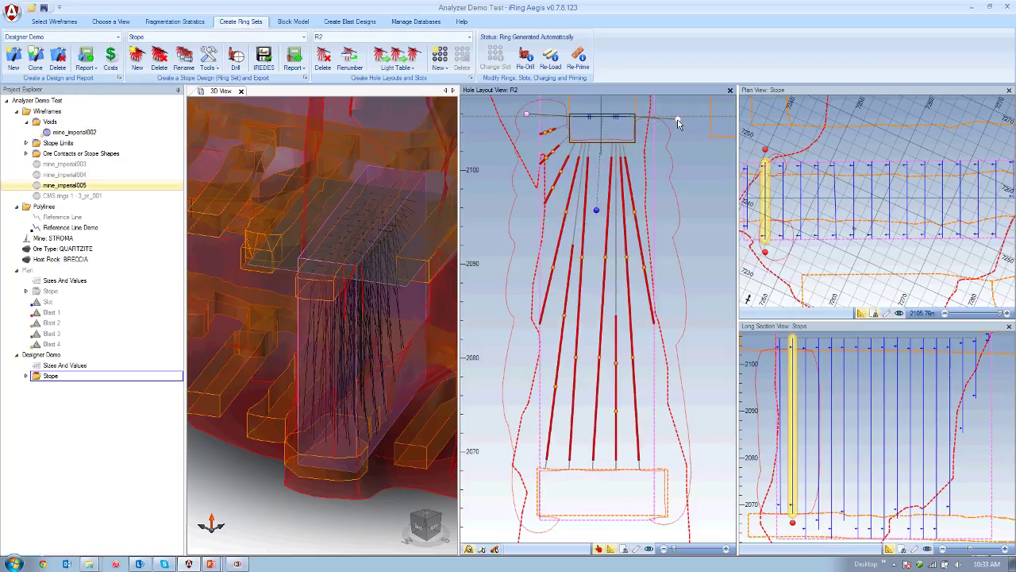
pyautogui.moveTo(677, 117); pyautogui.dragTo(628, 163)
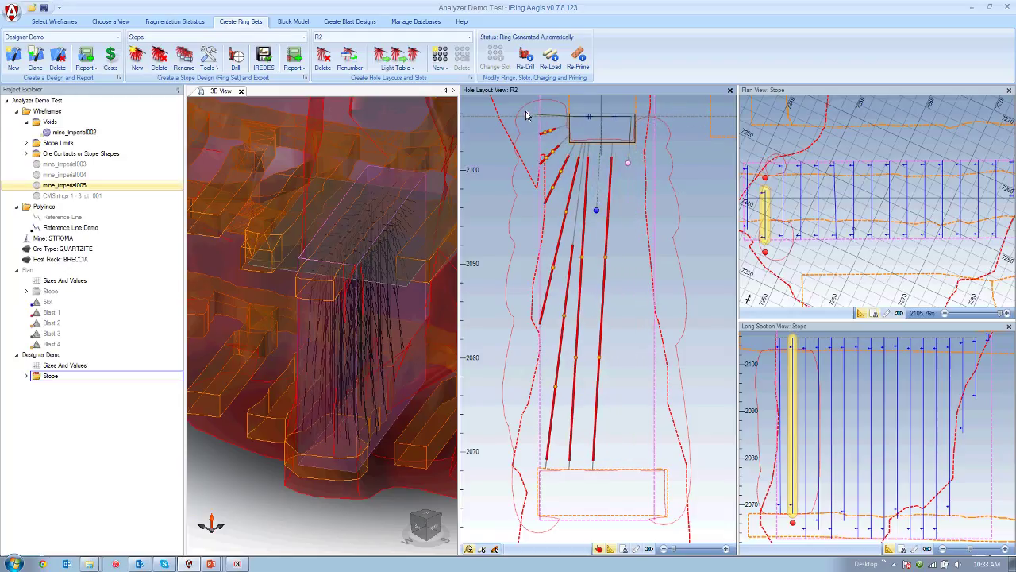
pyautogui.moveTo(525, 113); pyautogui.dragTo(569, 162)
pyautogui.moveTo(590, 213); pyautogui.dragTo(593, 211)
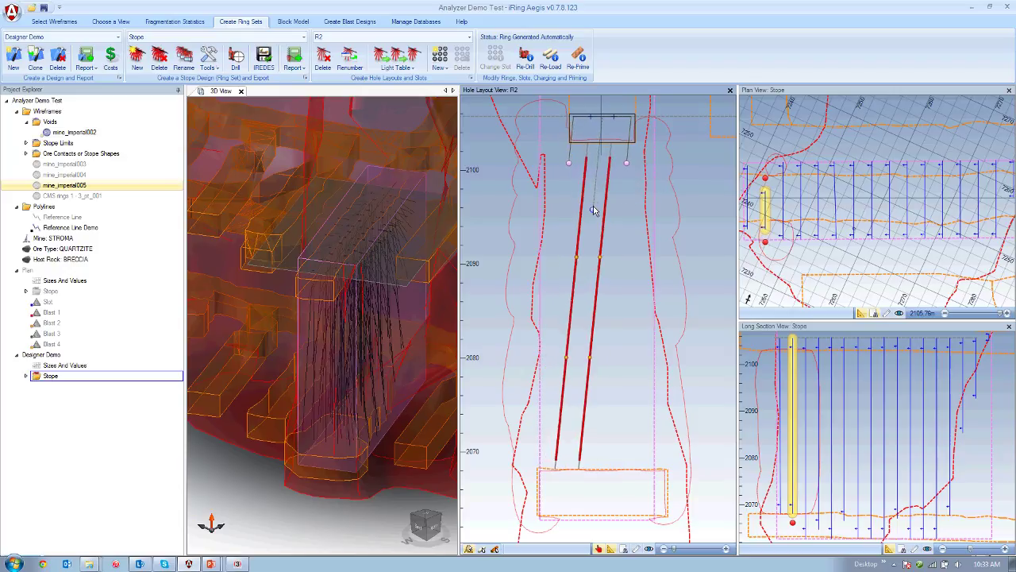
pyautogui.moveTo(625, 165); pyautogui.dragTo(678, 117)
pyautogui.moveTo(570, 165); pyautogui.dragTo(527, 118)
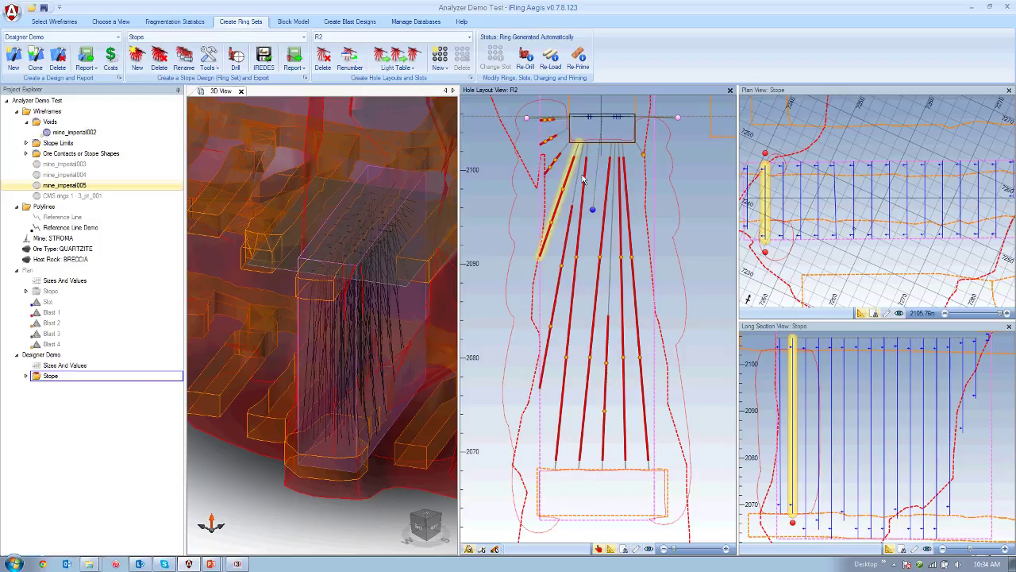
pyautogui.moveTo(592, 209); pyautogui.dragTo(608, 261)
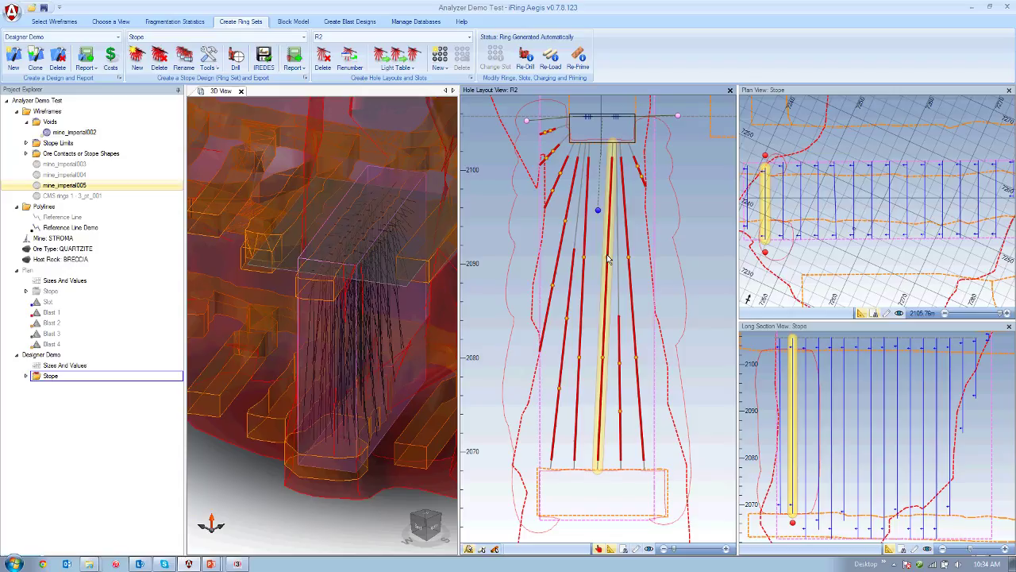
# Adjust the toe position of a central downhole in ring R2 by hand
pyautogui.click(609, 260)
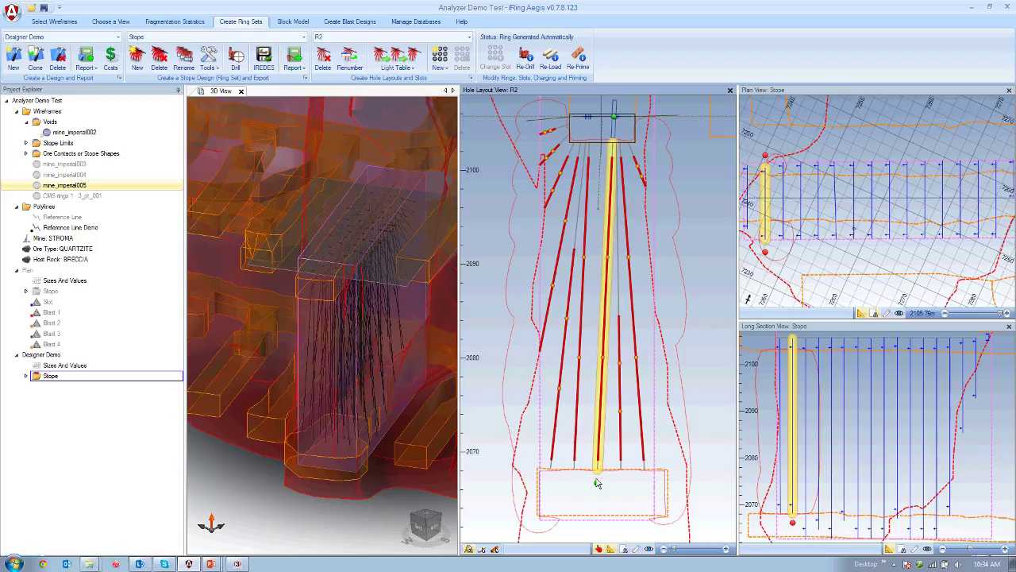
pyautogui.moveTo(599, 487); pyautogui.dragTo(599, 438)
pyautogui.click(621, 388)
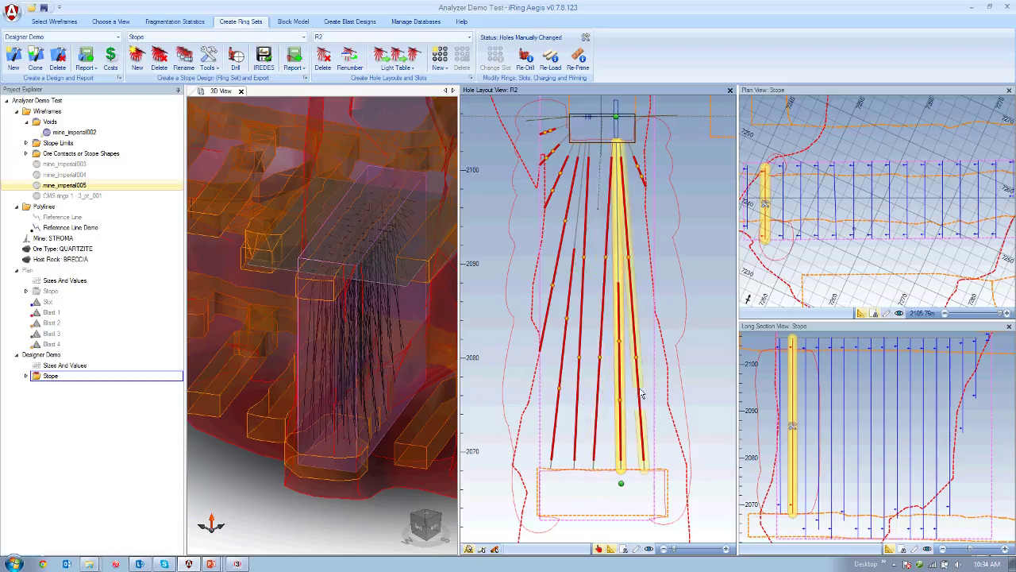
pyautogui.click(638, 389)
# Delete ring R2's short steep hole beside the drive and draw a new hole about 6.9 m long in its place
pyautogui.click(641, 160)
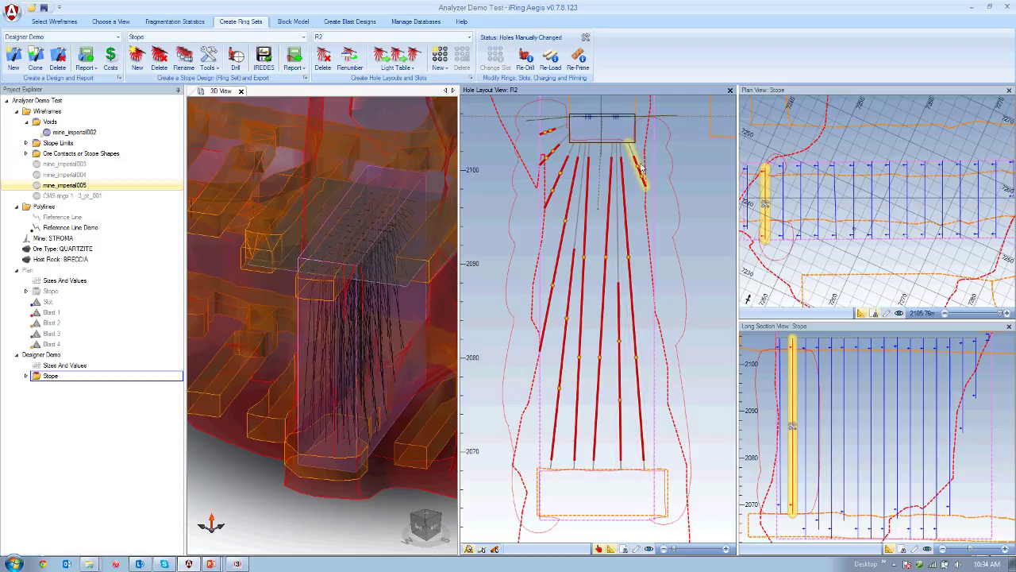
pyautogui.rightClick(641, 165)
pyautogui.click(647, 191)
pyautogui.rightClick(633, 145)
pyautogui.click(647, 155)
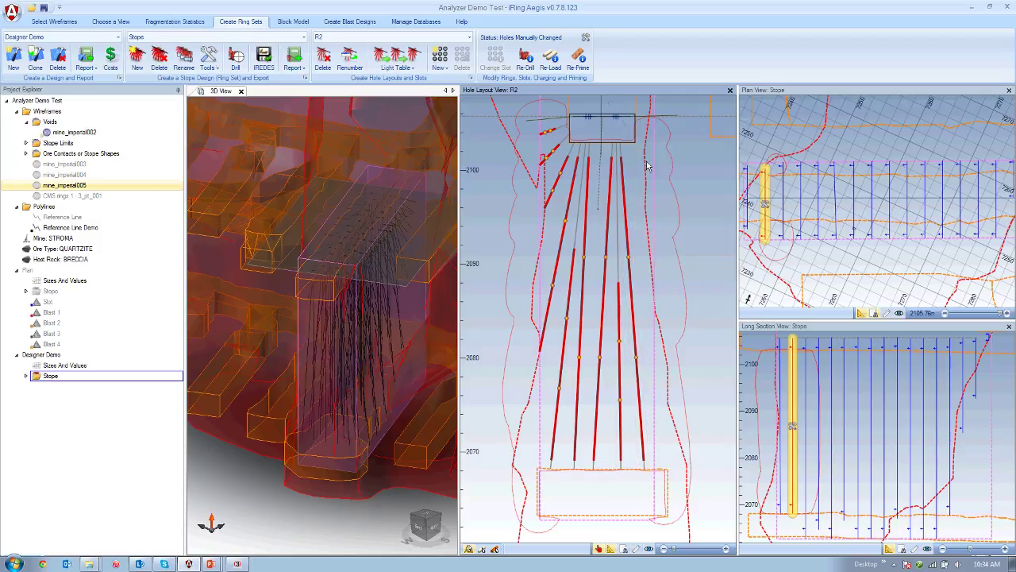
pyautogui.moveTo(651, 175); pyautogui.dragTo(649, 217)
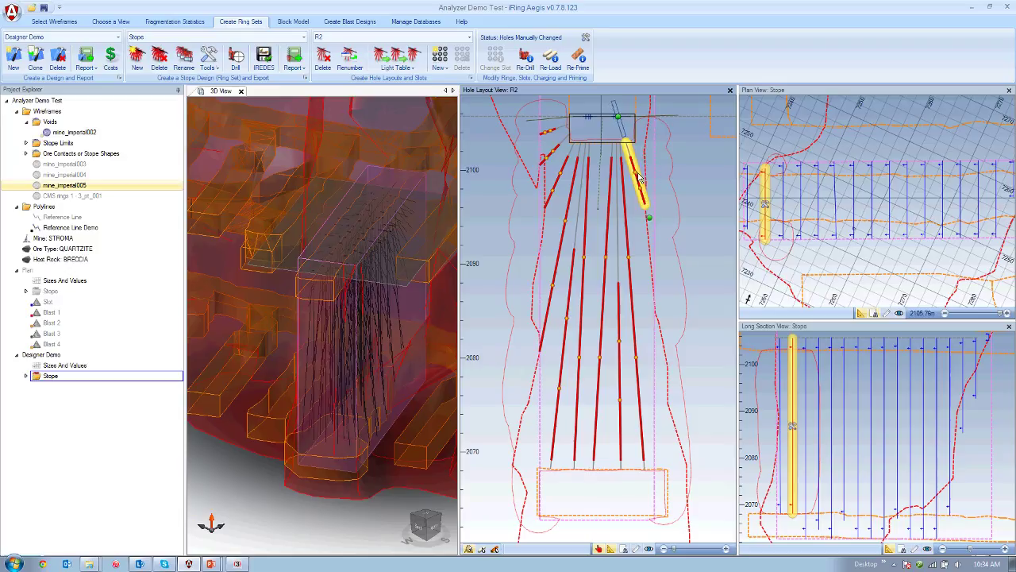
# Adjust the new hole's charge collar to about 1.66 m and remove one primer from each of ring R2's two shortest holes
pyautogui.click(487, 550)
pyautogui.moveTo(631, 155); pyautogui.dragTo(631, 157)
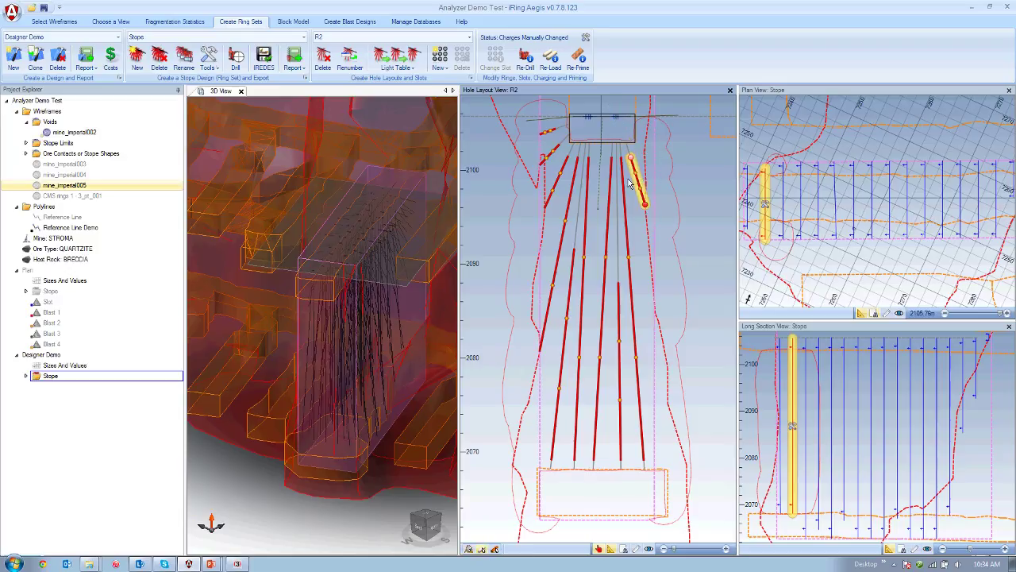
pyautogui.click(493, 549)
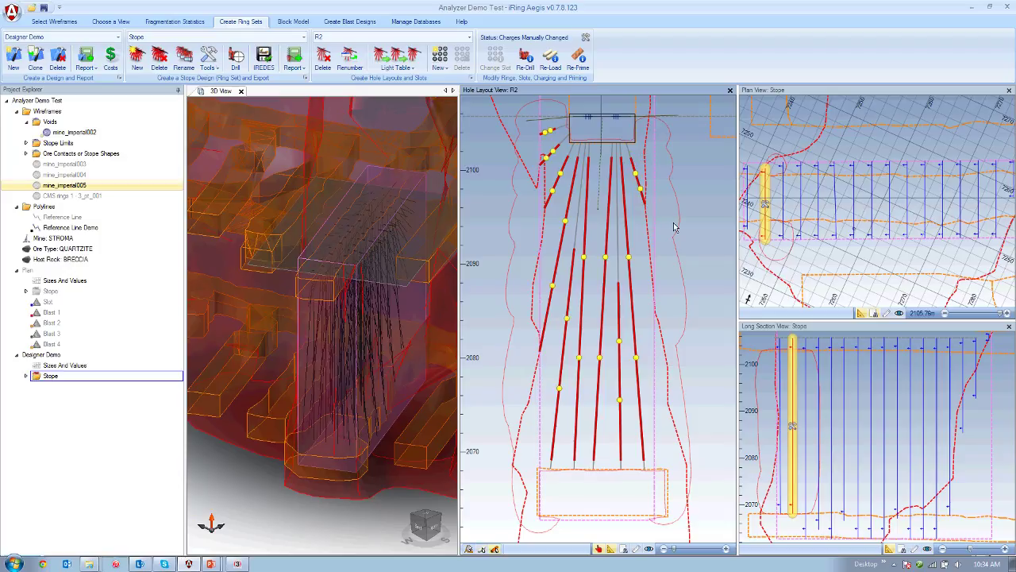
pyautogui.click(628, 258)
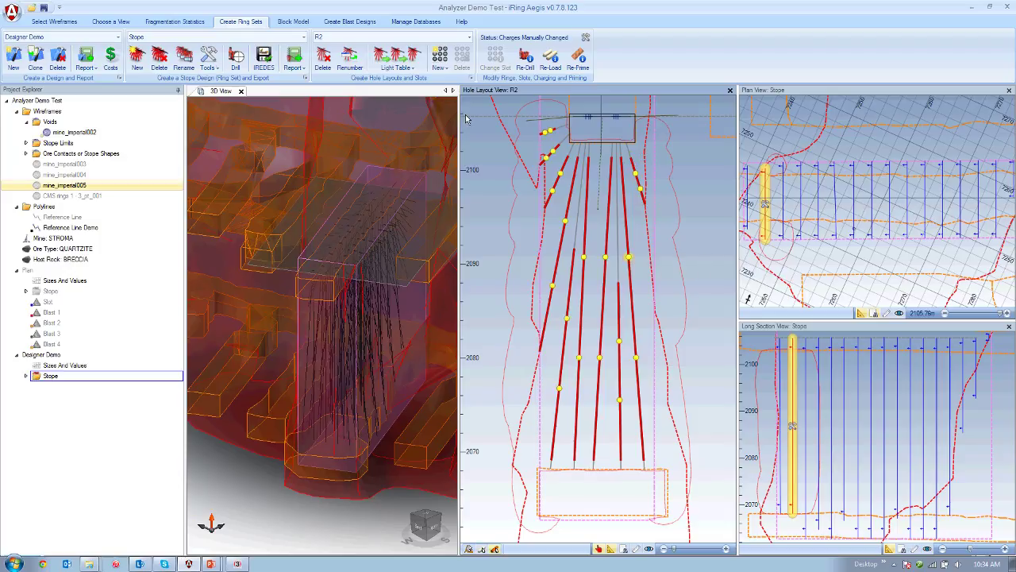
pyautogui.rightClick(553, 135)
pyautogui.click(572, 151)
pyautogui.rightClick(548, 134)
pyautogui.click(571, 198)
pyautogui.press('Escape')
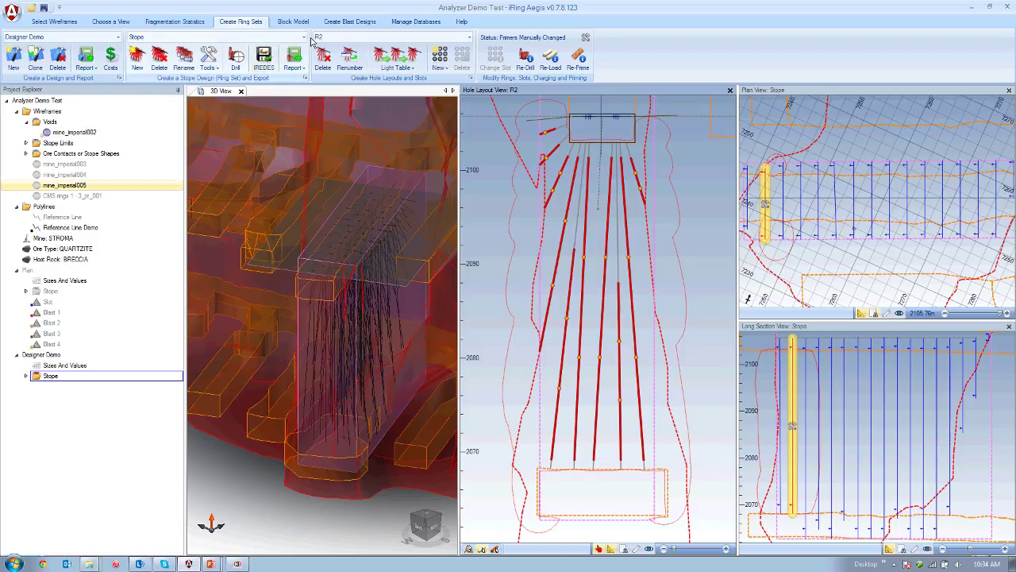
# Switch to standard View 4 after trying View 3, and review the hole listings of rings R4, R7 and R9
pyautogui.click(99, 23)
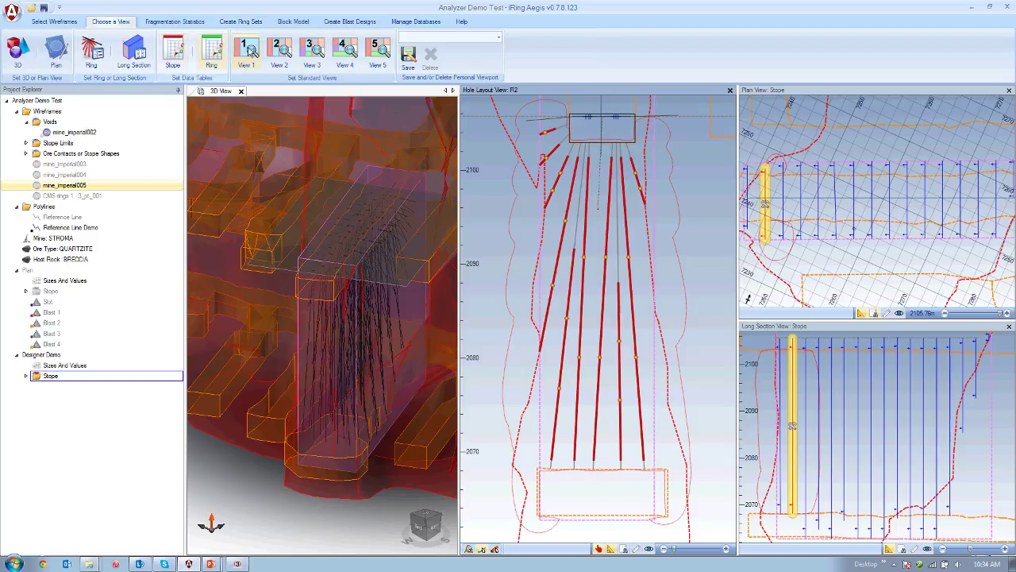
pyautogui.click(315, 53)
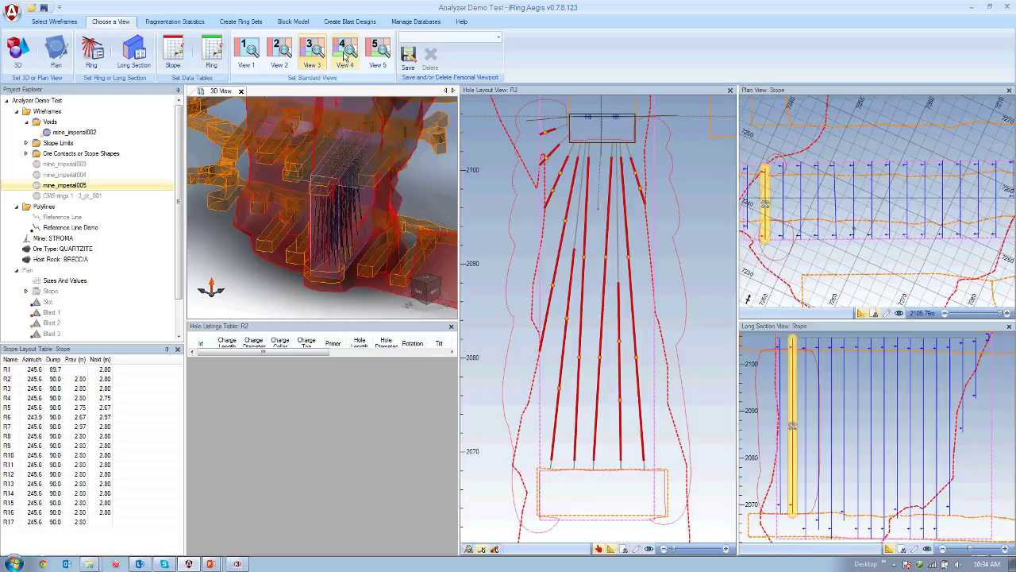
pyautogui.click(345, 55)
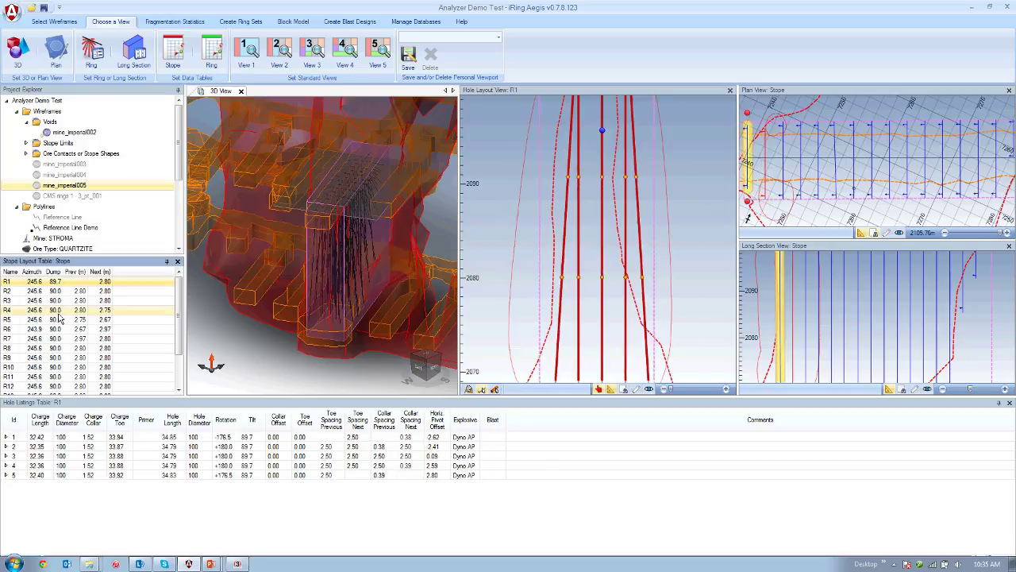
pyautogui.click(57, 312)
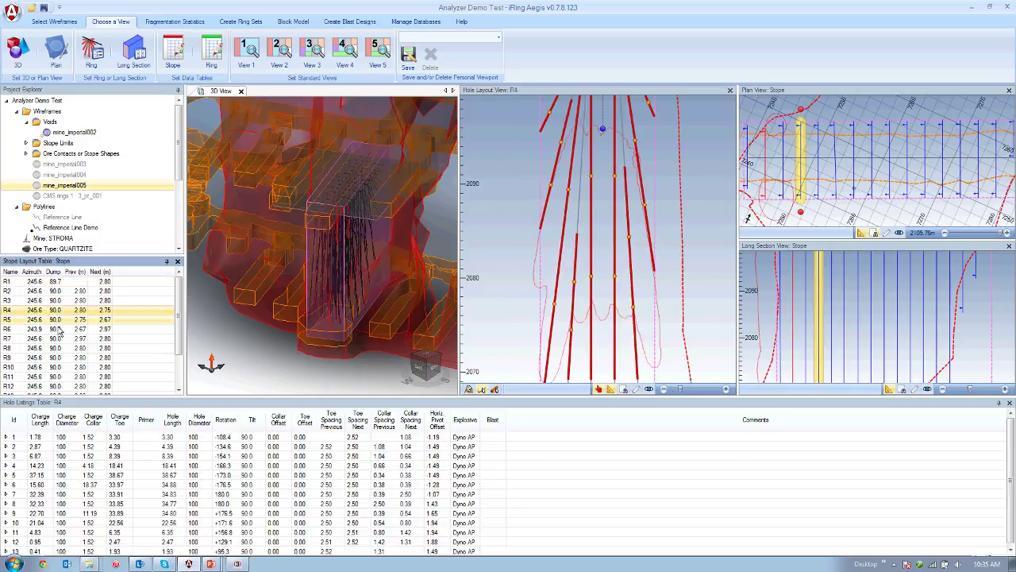
pyautogui.click(59, 358)
pyautogui.click(49, 339)
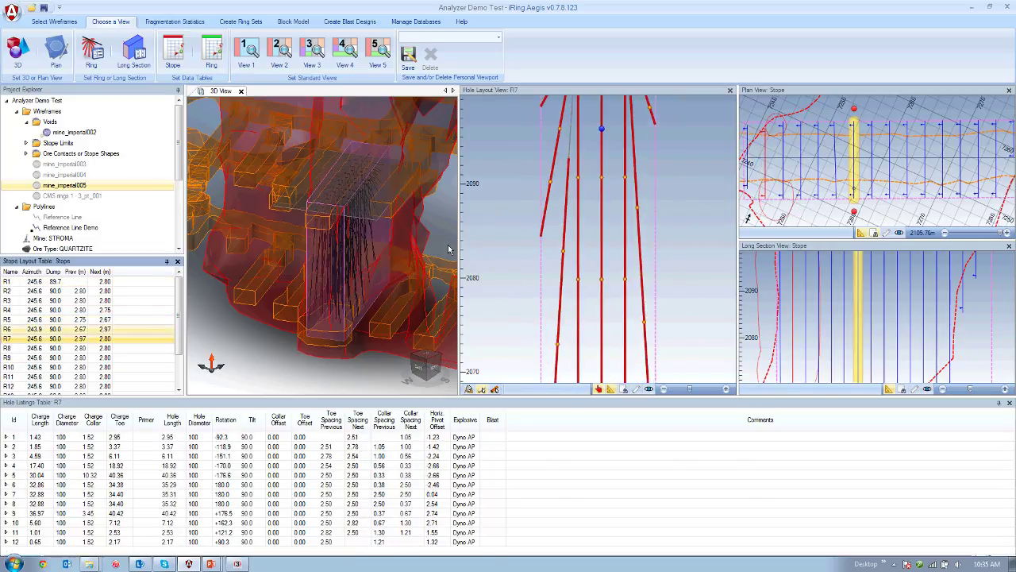
pyautogui.click(888, 184)
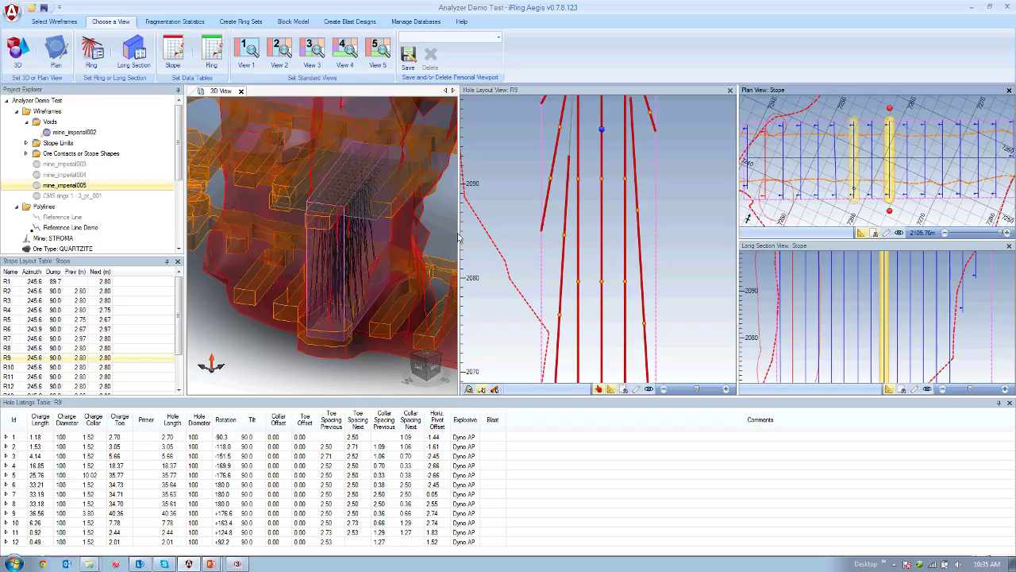
# Set ring R5's distance to the previous ring to 2.8 m in the stope layout table
pyautogui.click(83, 319)
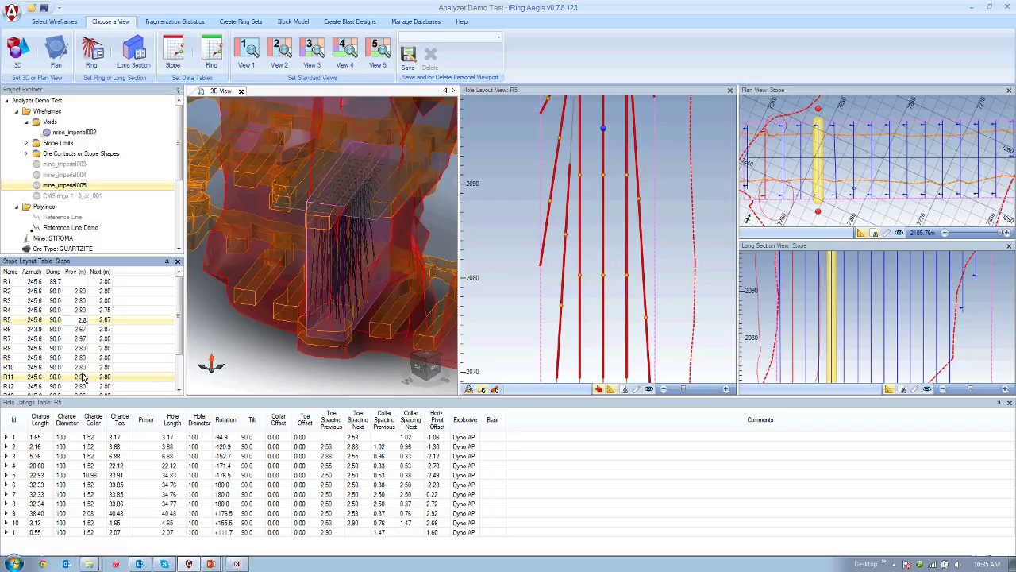
pyautogui.press('Return')
pyautogui.click(55, 283)
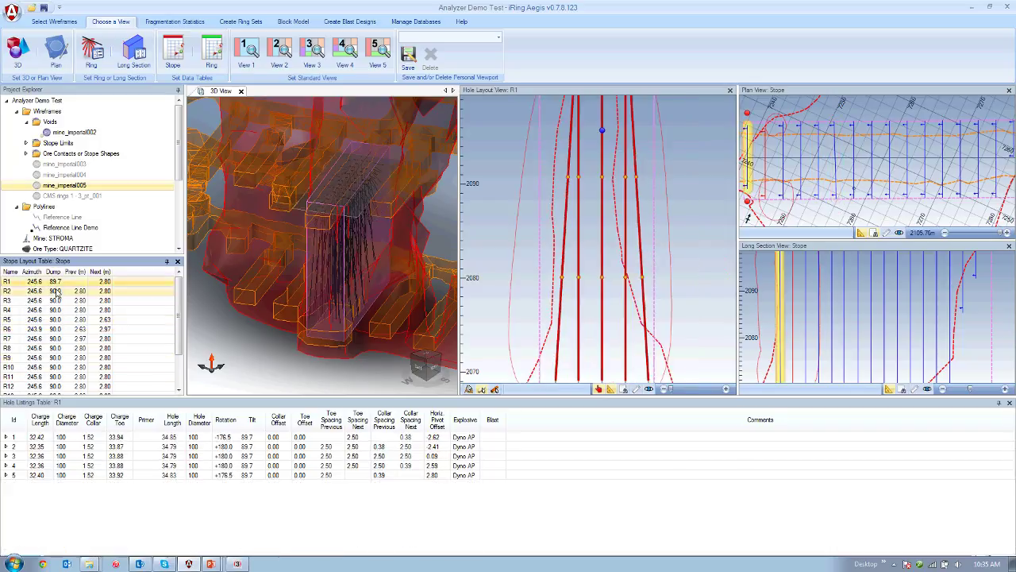
# Set ring R2's dump angle to 85° and accept overwriting the manual changes made to that ring
pyautogui.click(56, 291)
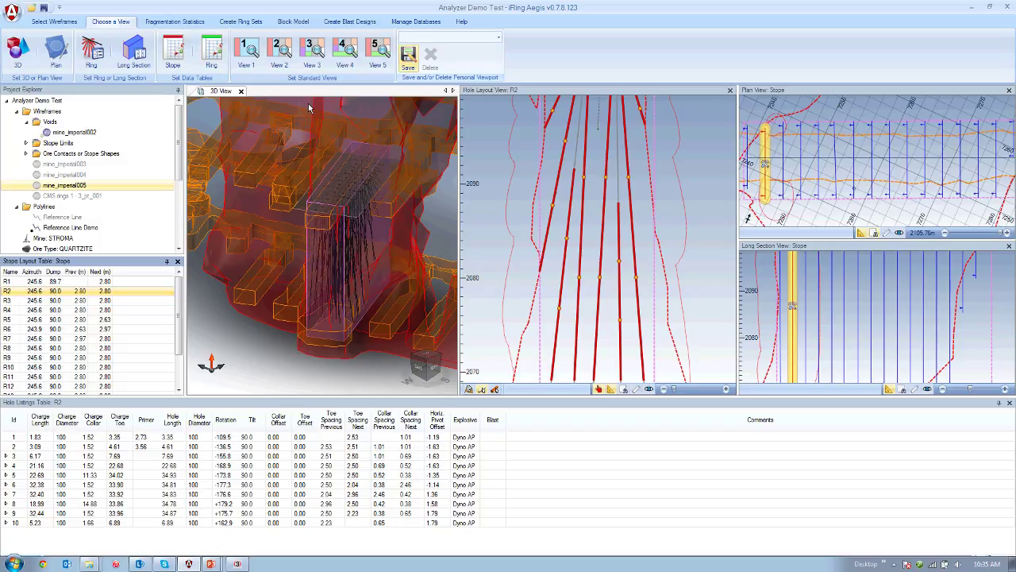
pyautogui.doubleClick(55, 291)
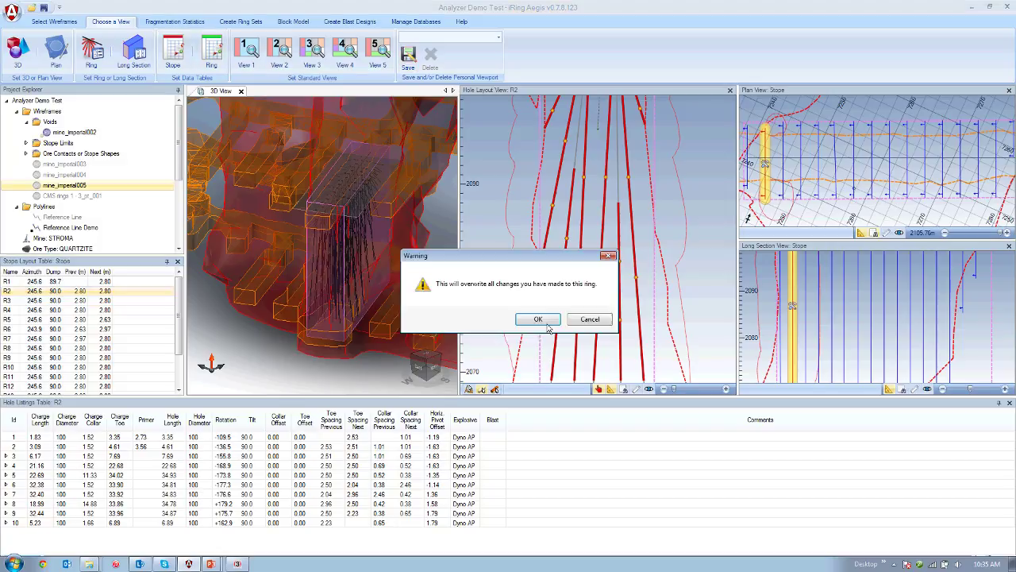
pyautogui.click(541, 320)
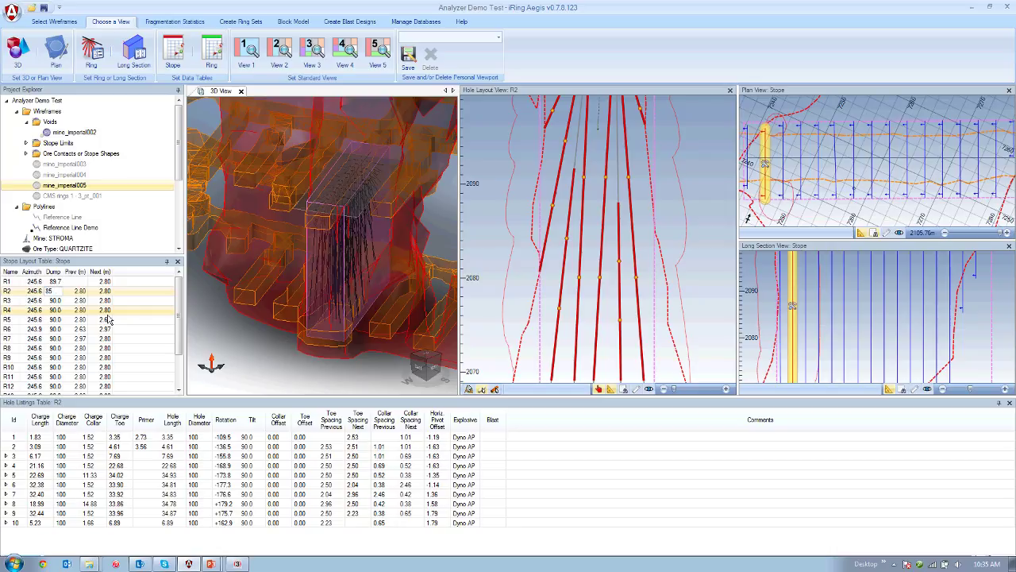
pyautogui.press('Return')
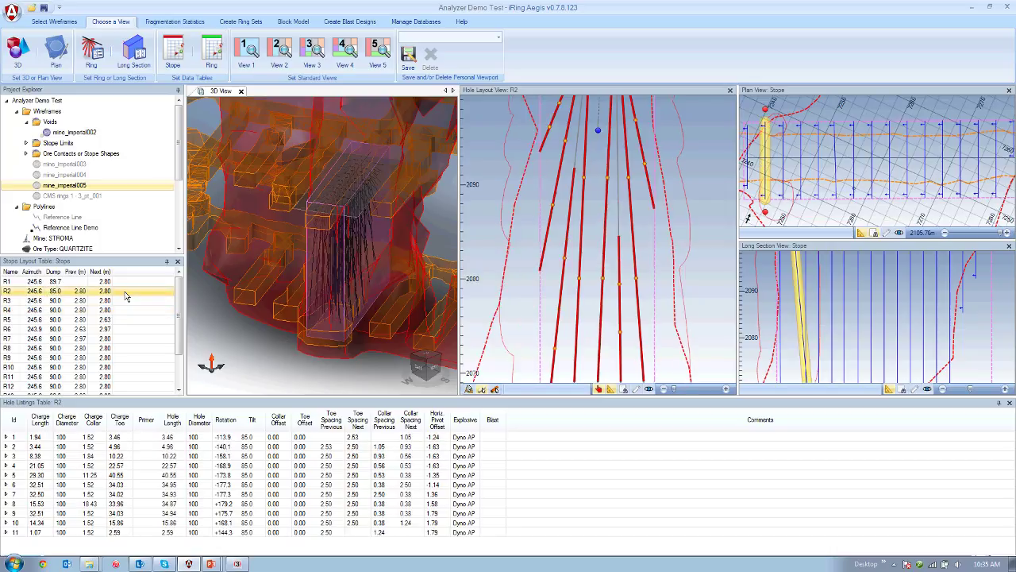
# Try a dump angle of 105° for ring R2 in the stope layout table
pyautogui.click(56, 293)
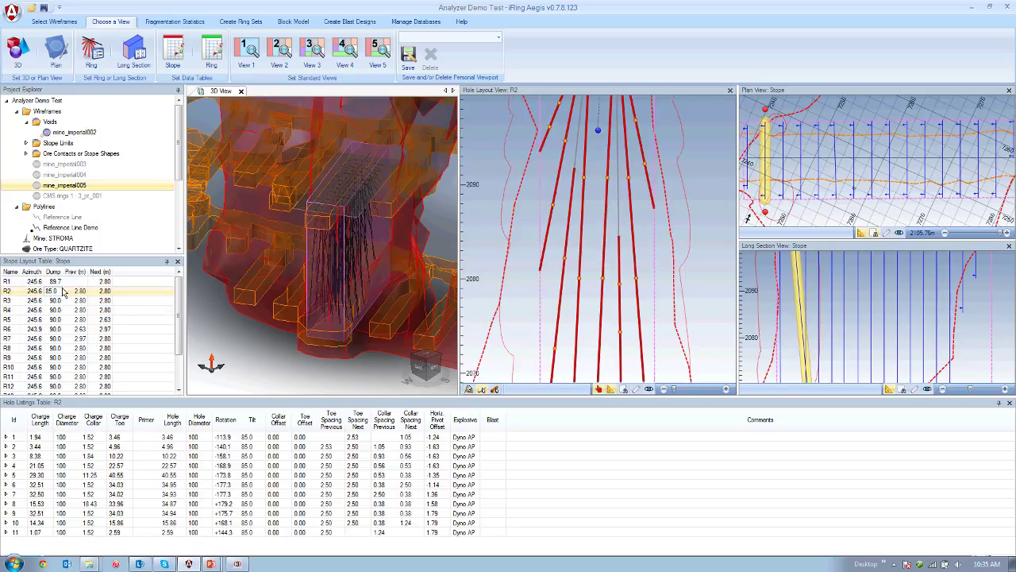
pyautogui.moveTo(58, 292); pyautogui.dragTo(25, 327)
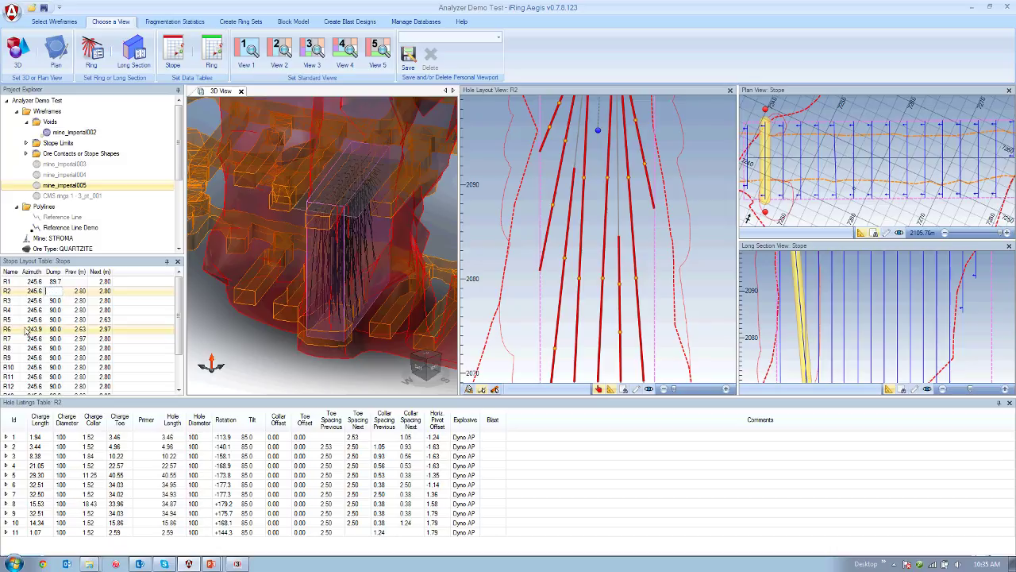
pyautogui.press('Return')
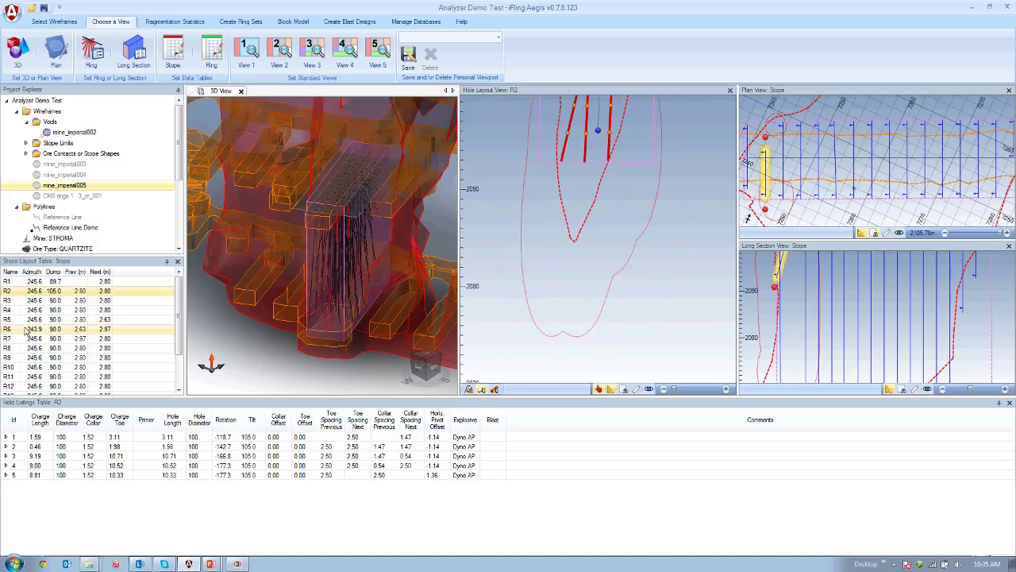
# Set ring R2's dump angle to 90° in the stope layout table
pyautogui.click(49, 291)
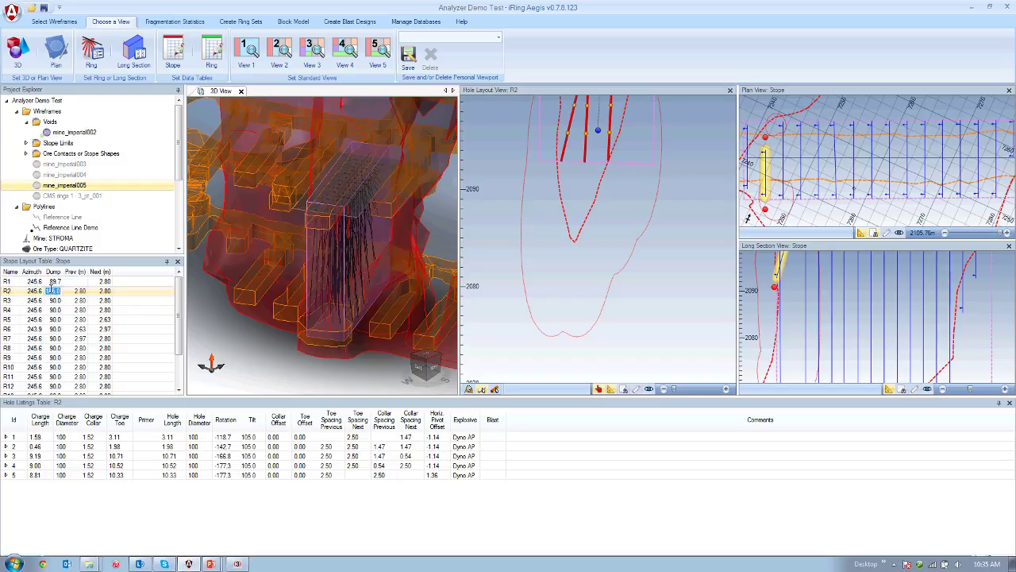
pyautogui.write('90')
pyautogui.press('Return')
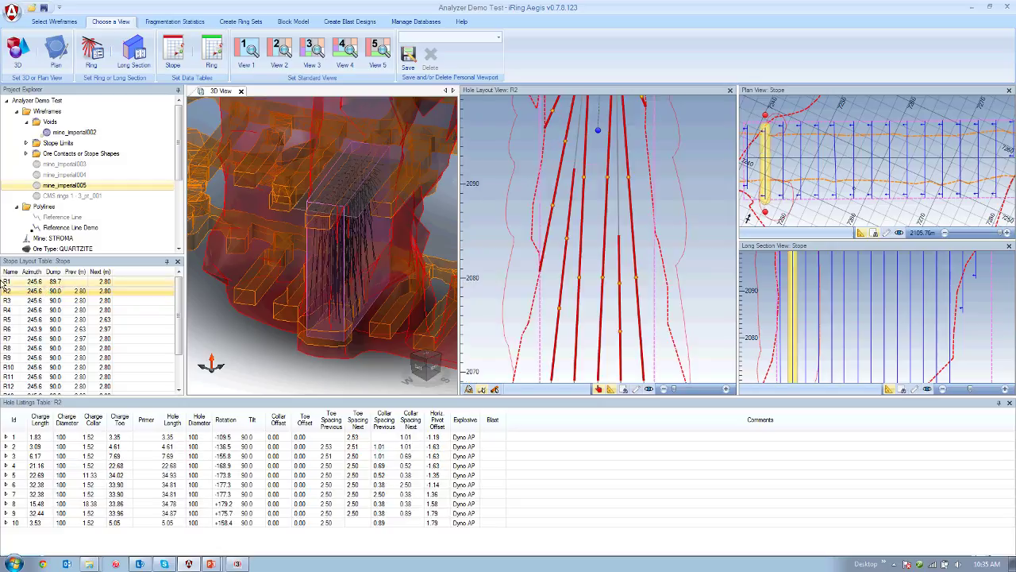
# Highlight holes 3 and 4 of ring R2 from the hole listings to locate them in the hole layout view
pyautogui.click(116, 467)
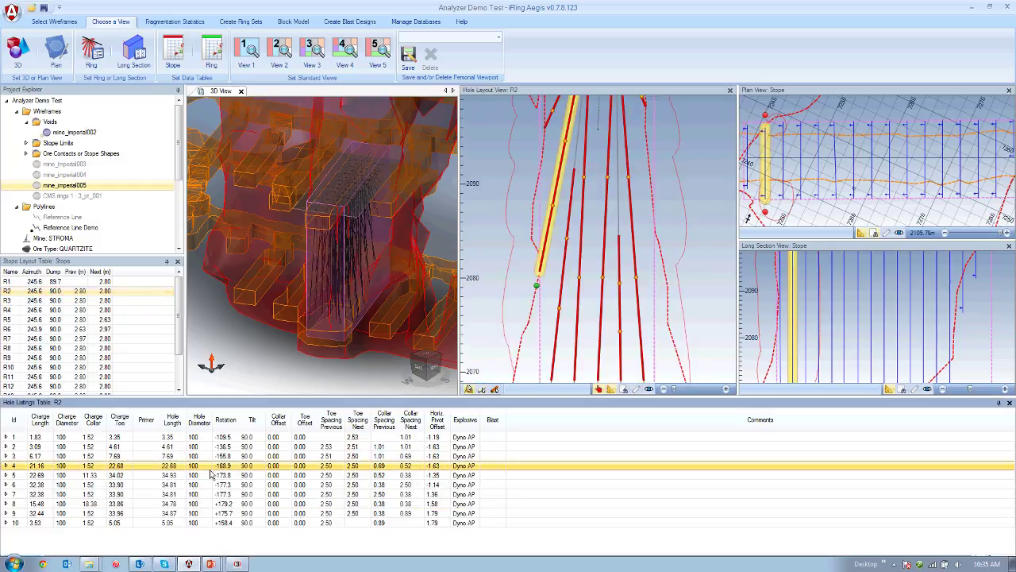
pyautogui.click(533, 312)
pyautogui.scroll(-1, 533, 312)
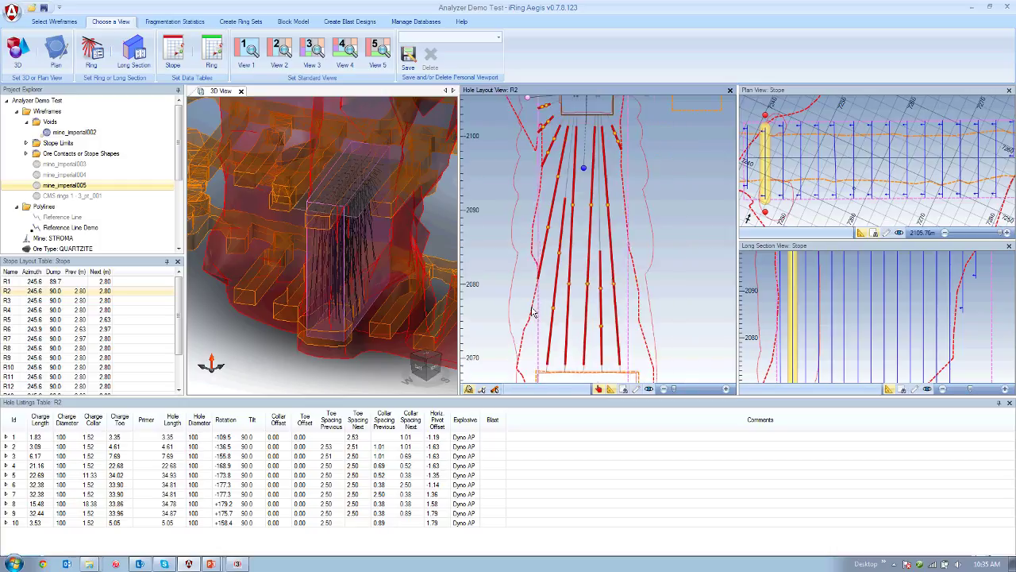
pyautogui.scroll(-1, 532, 310)
pyautogui.click(156, 495)
pyautogui.click(162, 457)
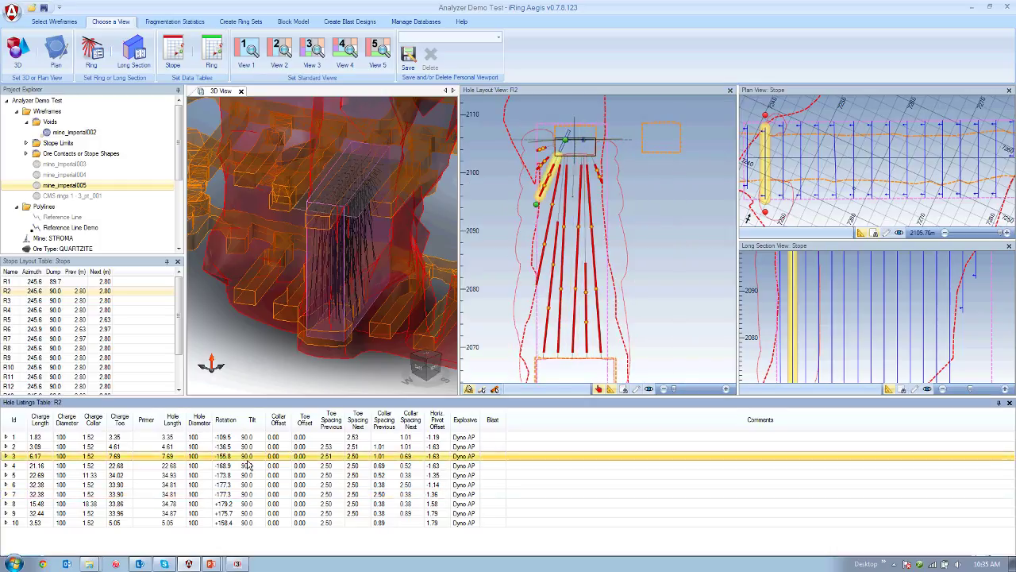
pyautogui.click(109, 466)
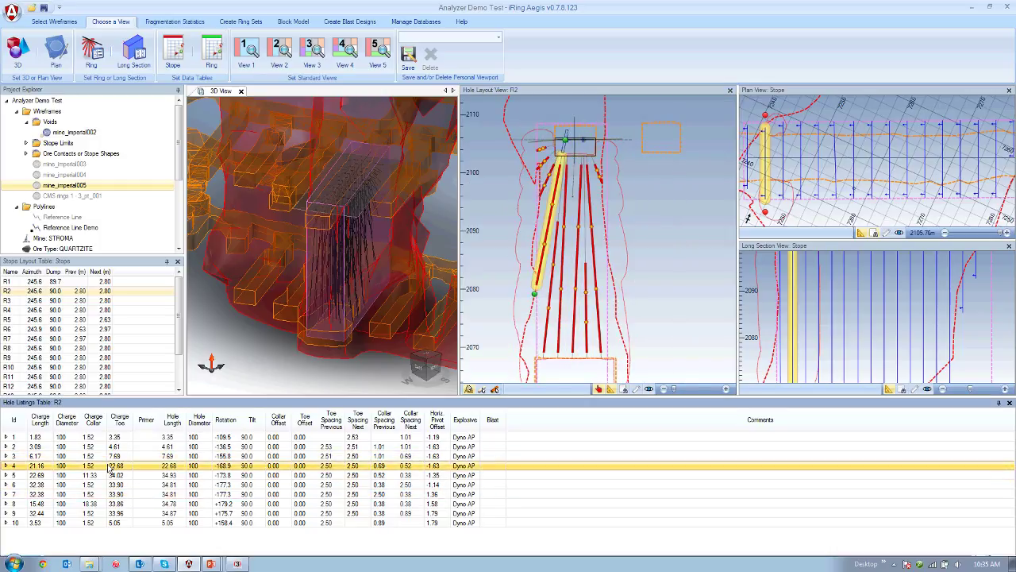
# Set Priming Point 2 of ring R2's hole 6 to 20 in the hole listings table
pyautogui.click(74, 485)
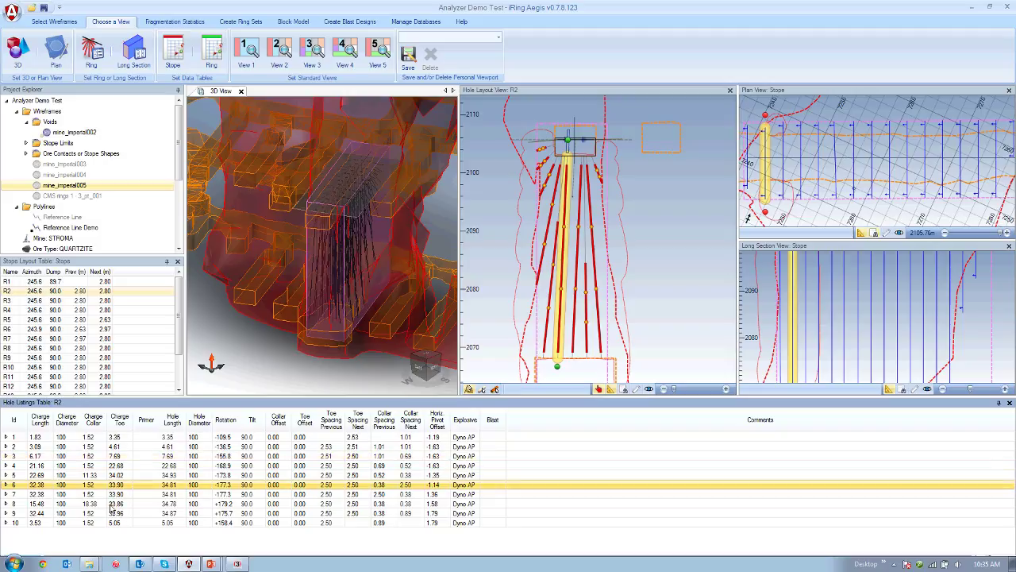
pyautogui.click(7, 484)
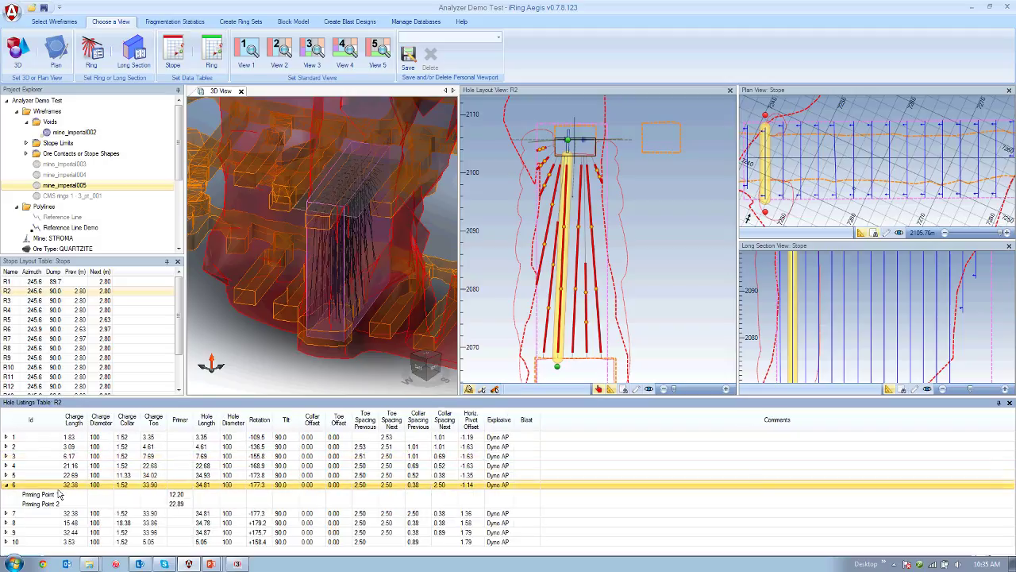
pyautogui.click(196, 504)
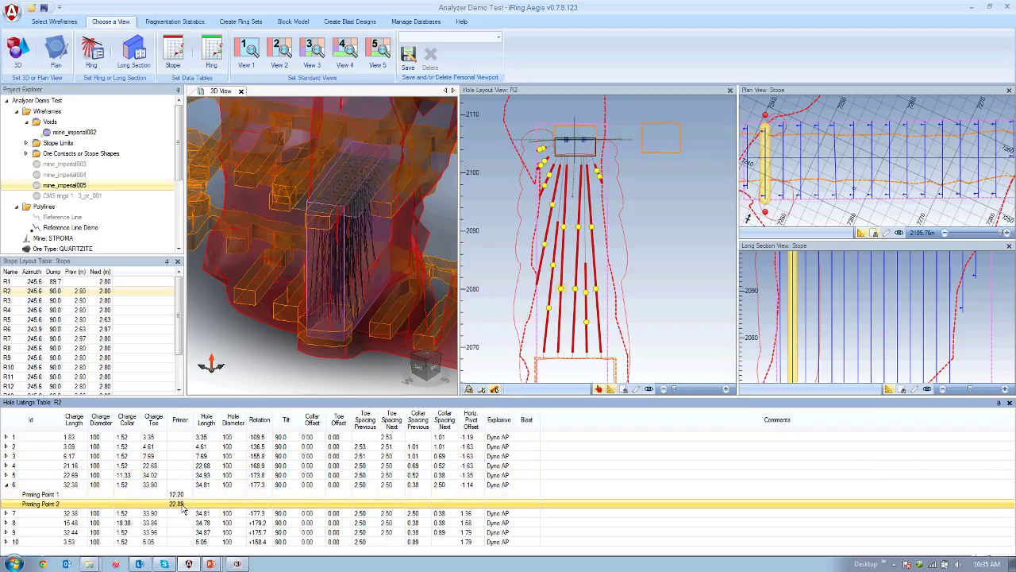
pyautogui.click(178, 504)
pyautogui.write('20')
pyautogui.press('Return')
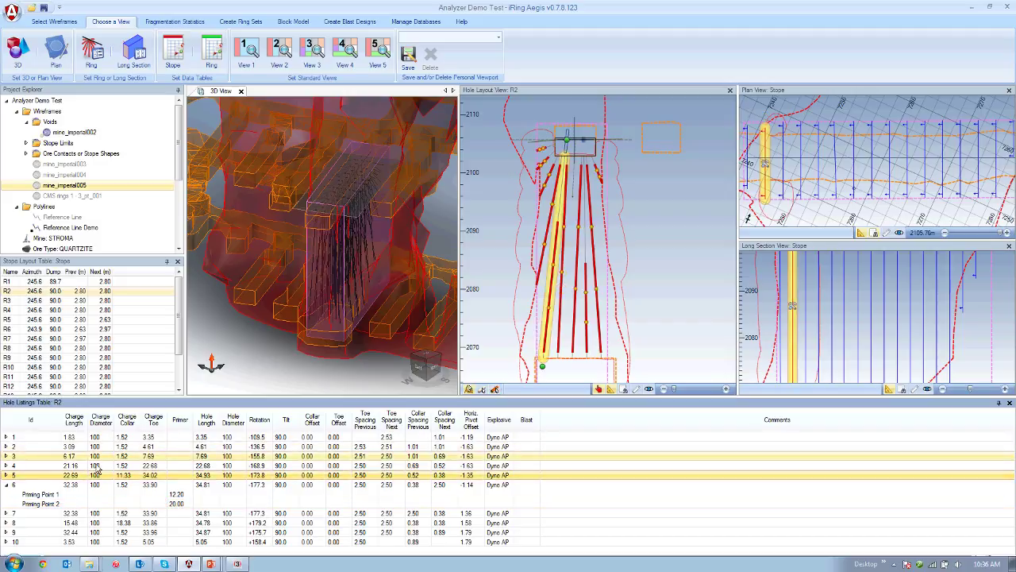
pyautogui.click(68, 484)
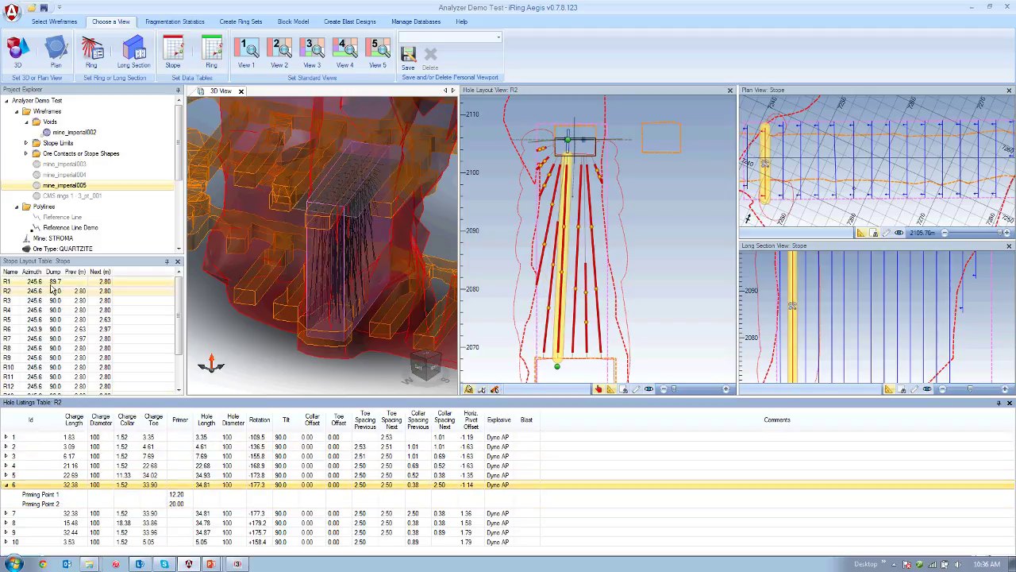
# Display ring R6, compare standard Views 1, 2 and 3, and examine the stope's drillholes in 3D
pyautogui.click(63, 329)
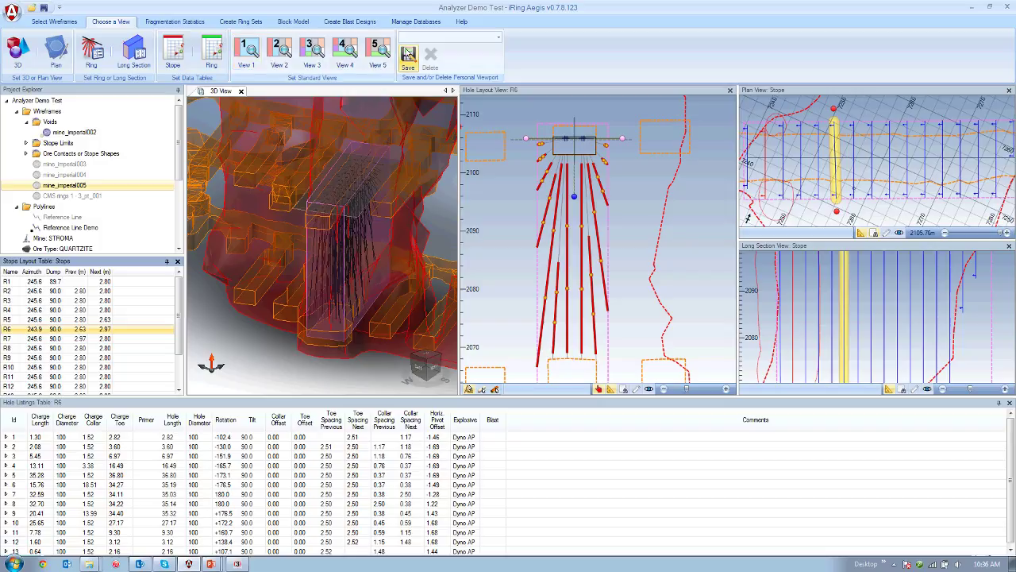
pyautogui.click(312, 51)
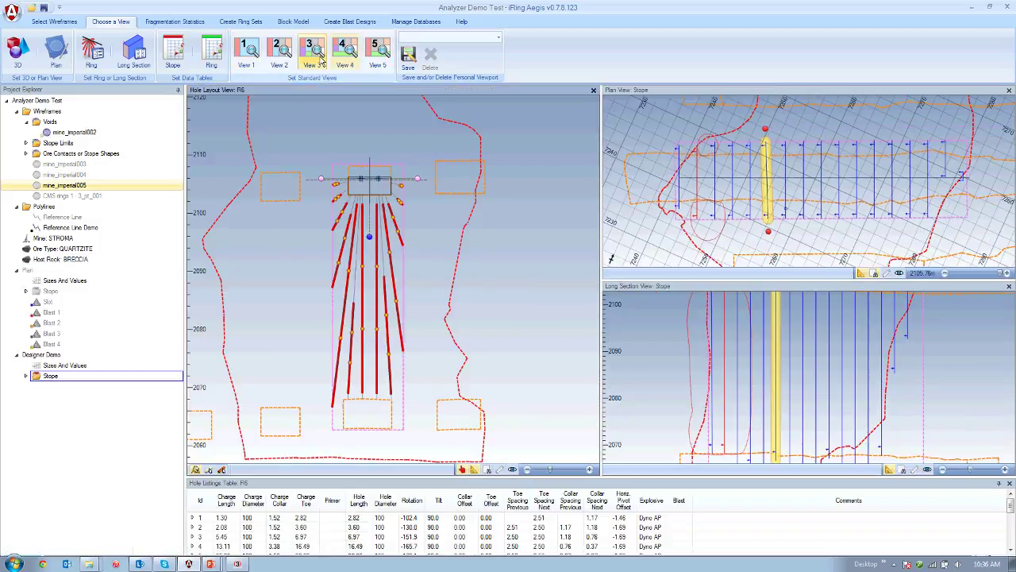
pyautogui.click(278, 56)
pyautogui.click(257, 60)
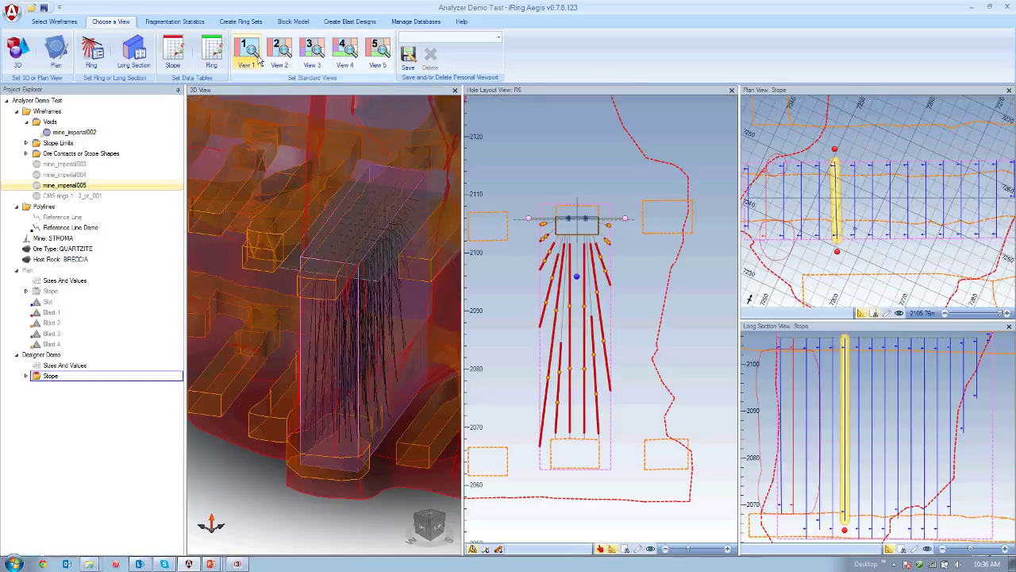
pyautogui.click(290, 55)
pyautogui.click(252, 59)
pyautogui.click(283, 58)
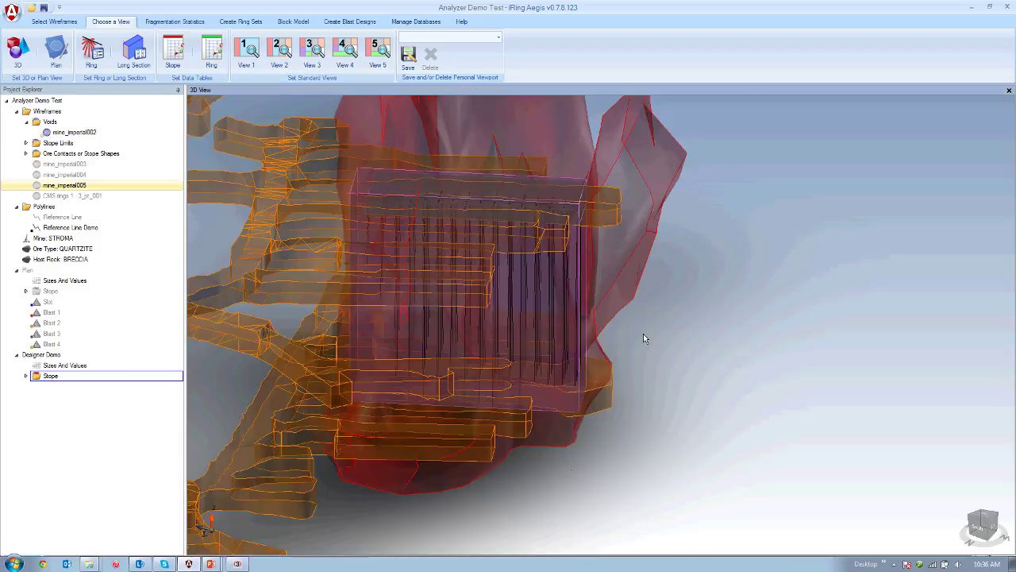
pyautogui.scroll(4, 428, 330)
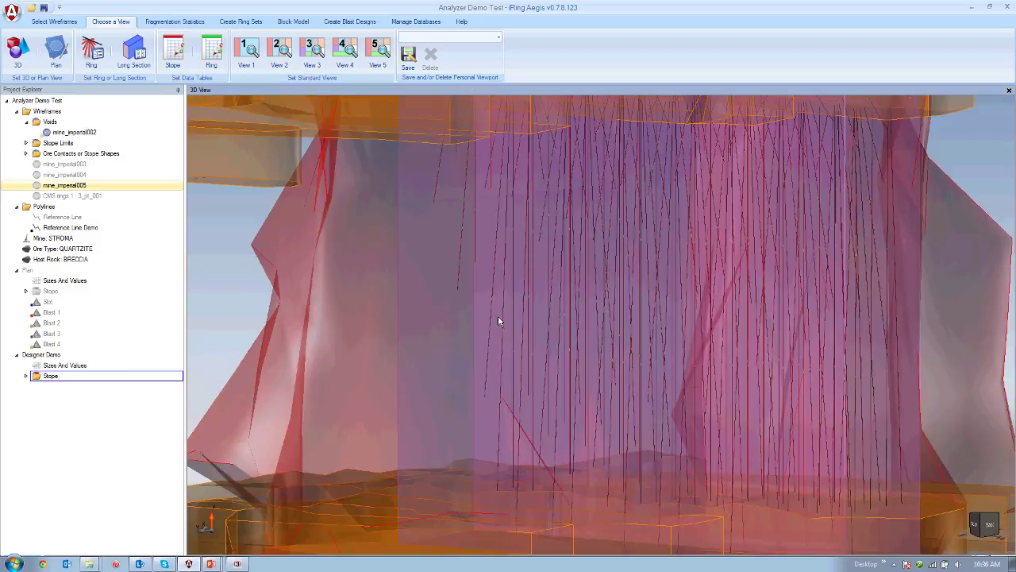
pyautogui.scroll(-3, 498, 316)
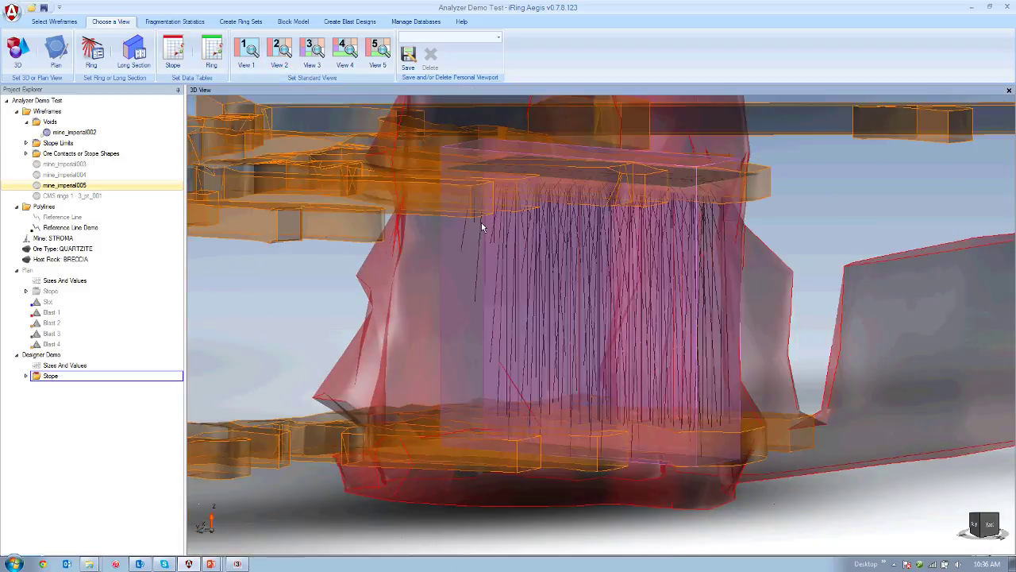
# Rearrange standard View 4 with a floating 3D view and the plan view docked beneath the tables, and save it as Custom View 2
pyautogui.click(345, 49)
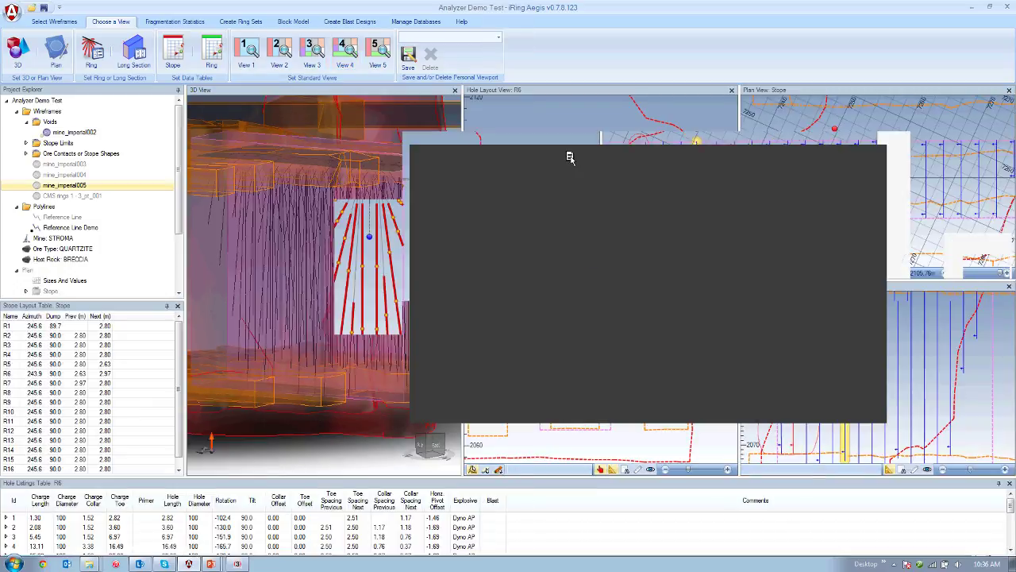
pyautogui.moveTo(569, 156); pyautogui.dragTo(281, 111)
pyautogui.moveTo(643, 92); pyautogui.dragTo(505, 512)
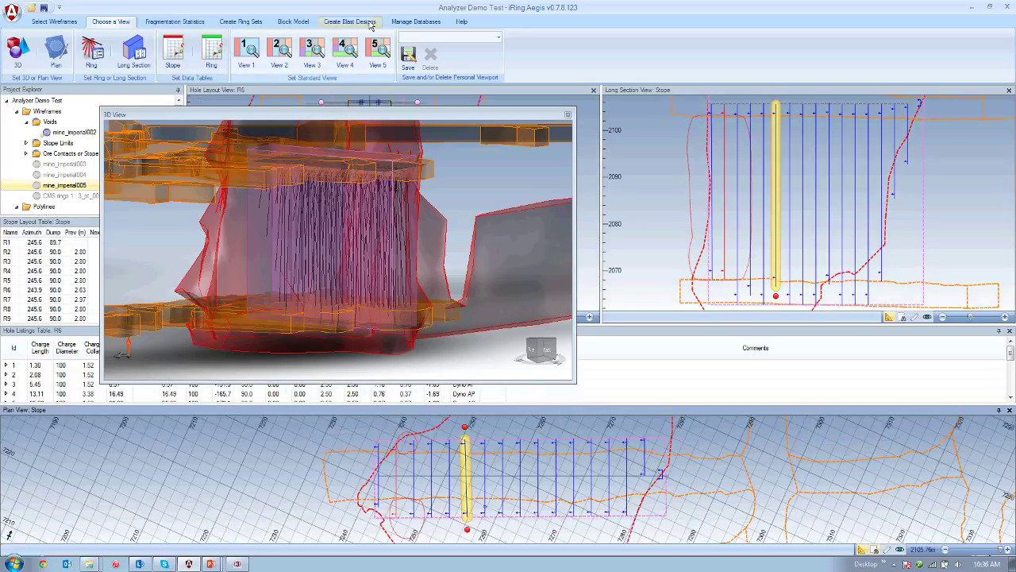
pyautogui.click(408, 63)
pyautogui.click(585, 264)
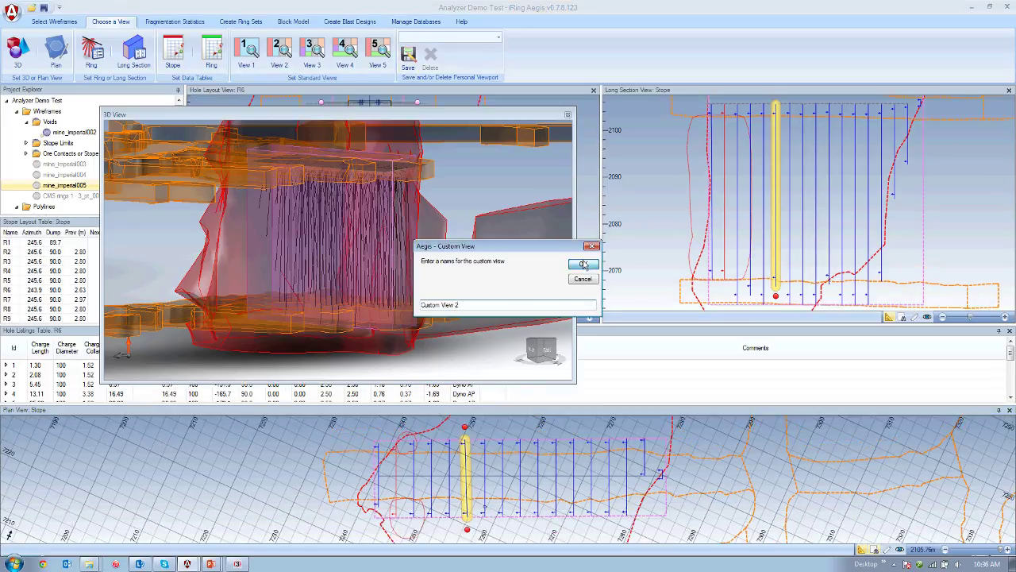
# Load and delete the saved Custom View 1, and restore standard View 4
pyautogui.click(464, 36)
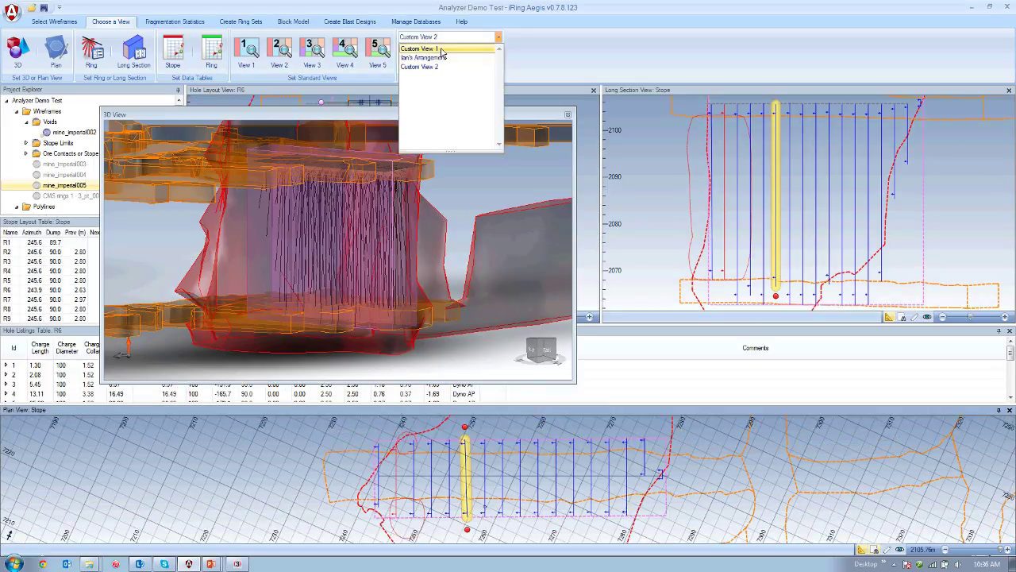
pyautogui.click(439, 50)
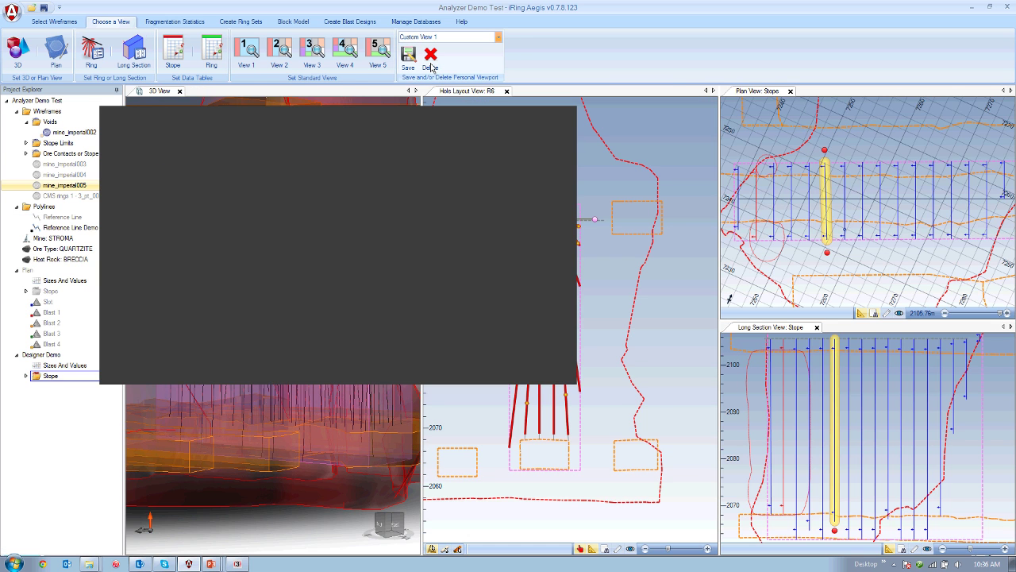
pyautogui.click(429, 57)
pyautogui.click(345, 52)
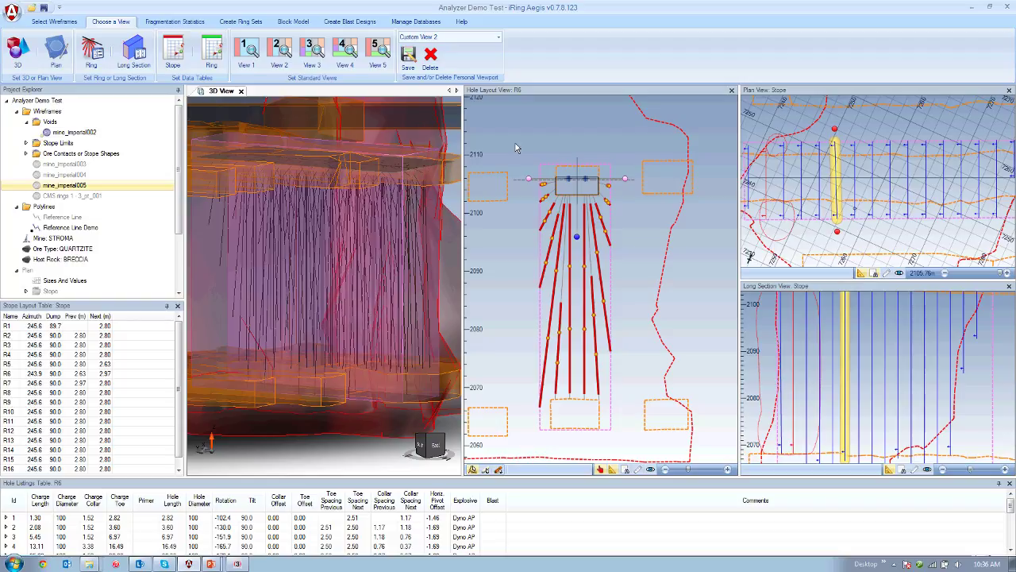
# Open the Re-Drill settings for the Stope ring set and include rings R1 to R6
pyautogui.click(250, 24)
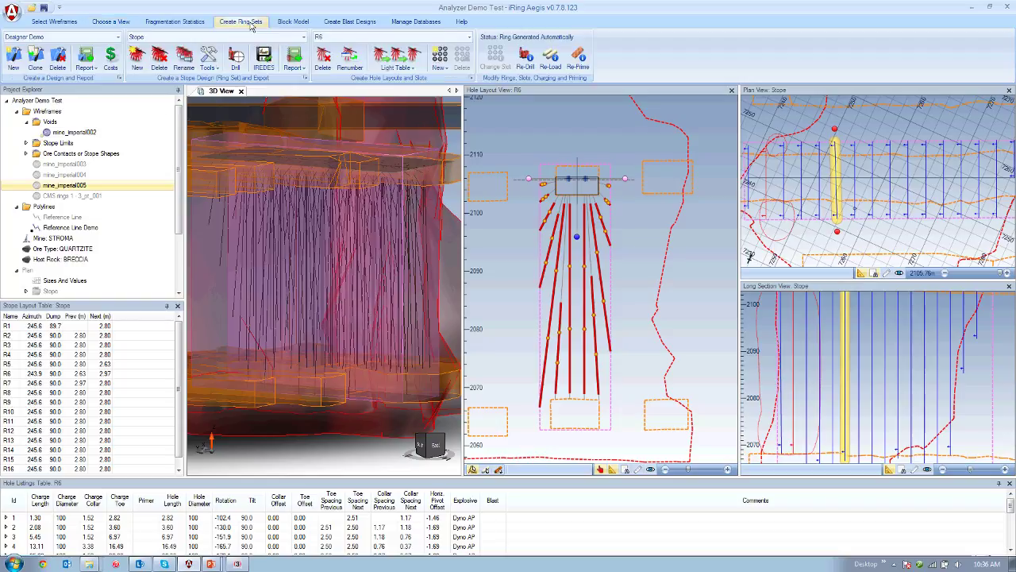
pyautogui.click(523, 61)
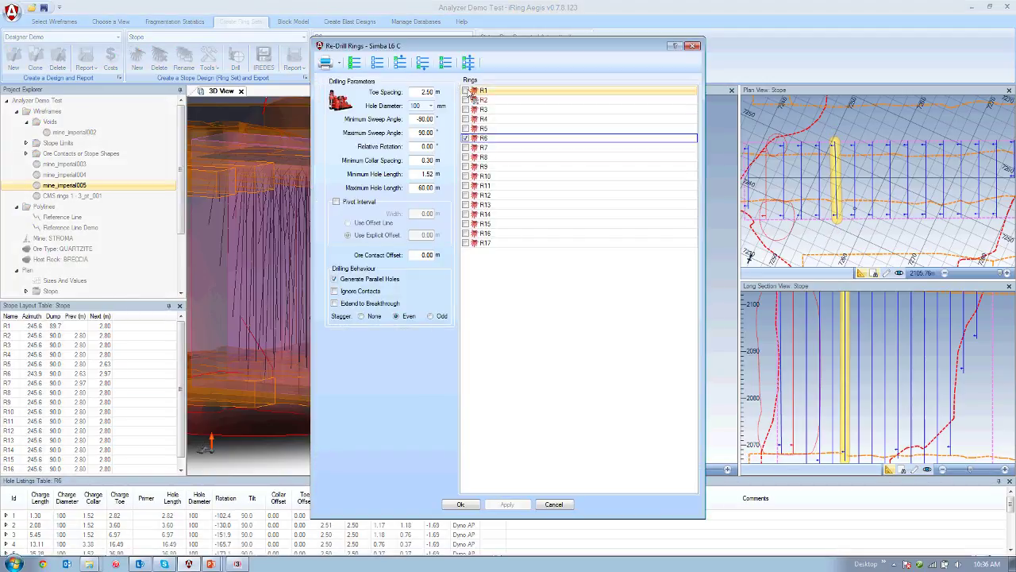
pyautogui.click(466, 91)
pyautogui.click(466, 100)
pyautogui.click(465, 119)
pyautogui.click(466, 110)
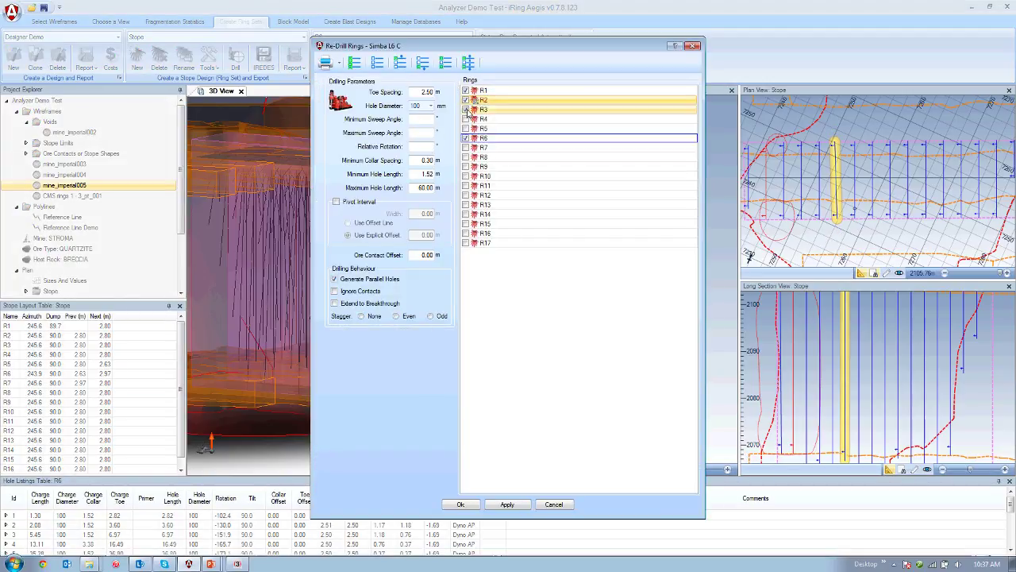
pyautogui.click(466, 128)
pyautogui.click(466, 138)
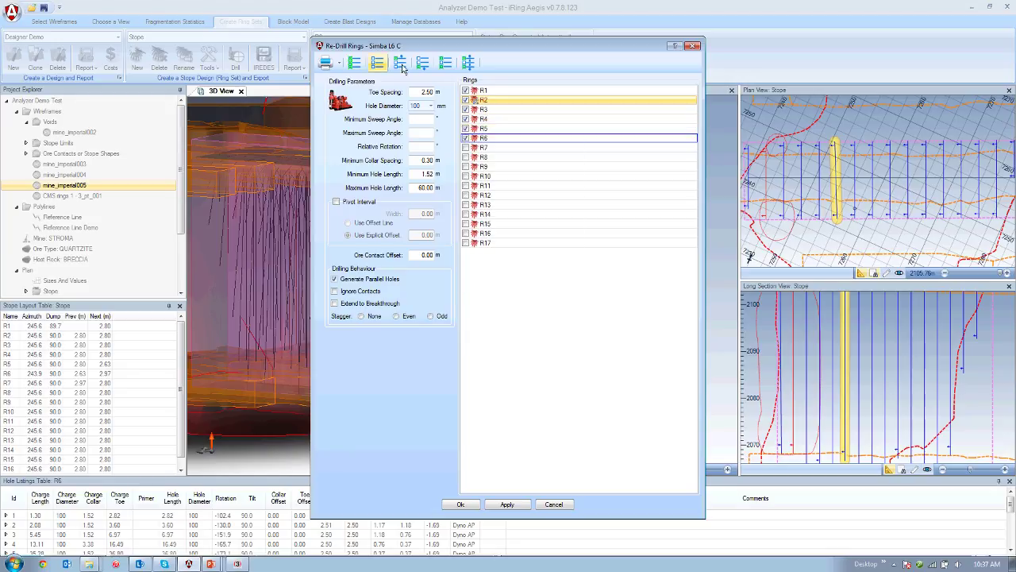
# Try selecting the odd rings, the even rings, and the rings from R6 onward for re-drilling
pyautogui.click(467, 63)
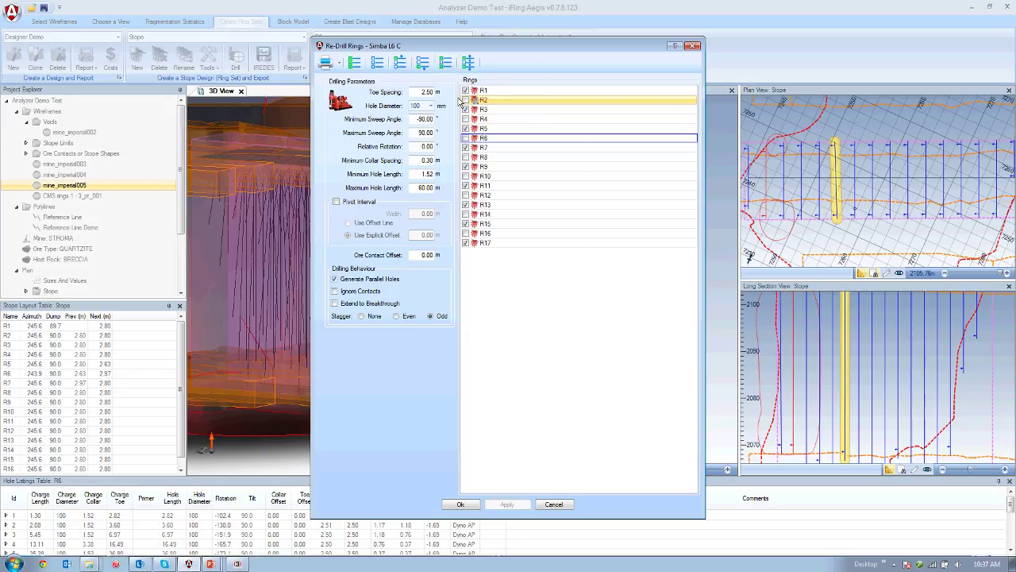
pyautogui.click(468, 64)
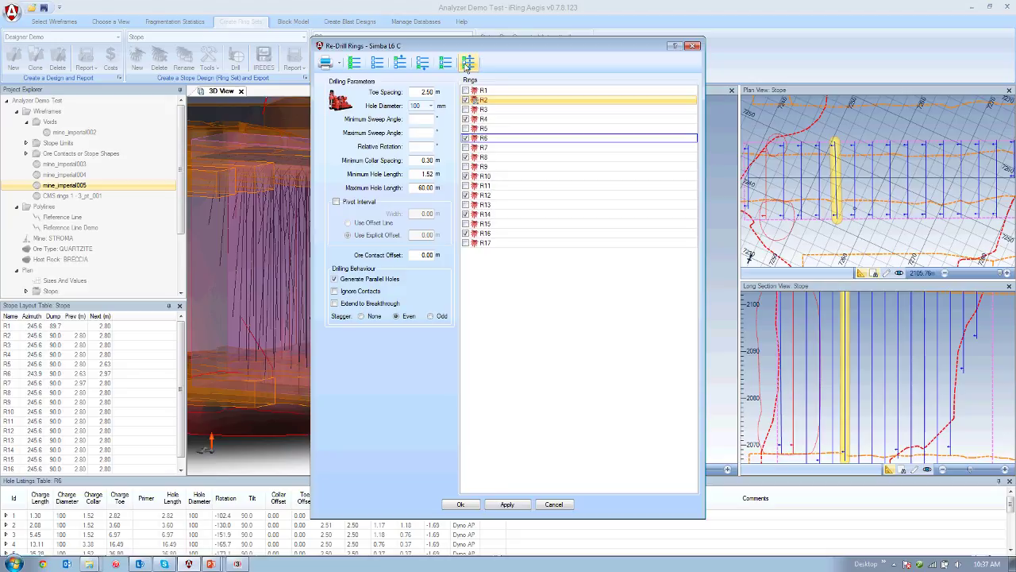
pyautogui.click(421, 64)
pyautogui.click(404, 65)
pyautogui.click(419, 66)
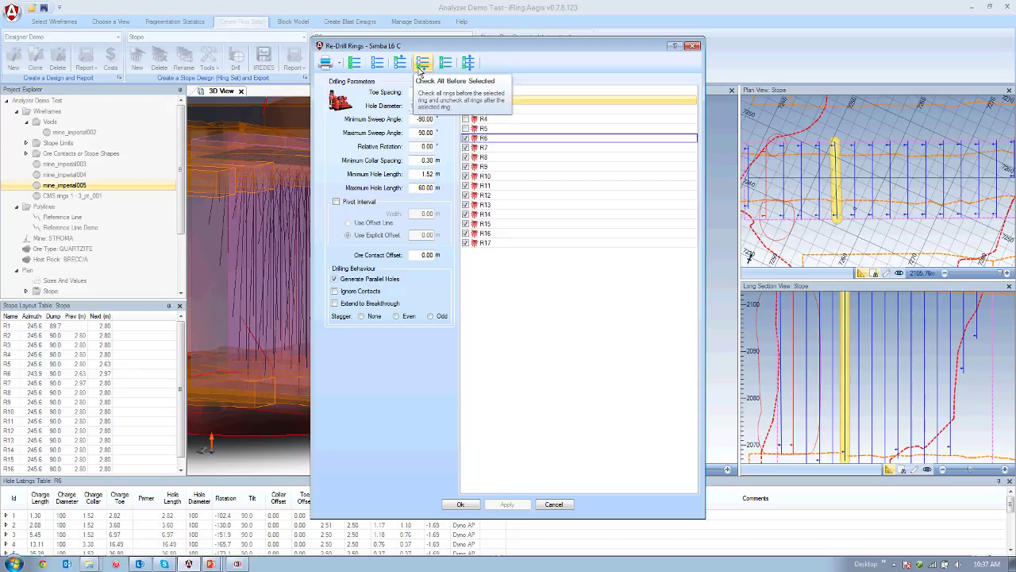
# Limit the re-drill to rings R1 through R6, set the toe spacing to 2.90 m and apply it
pyautogui.click(420, 70)
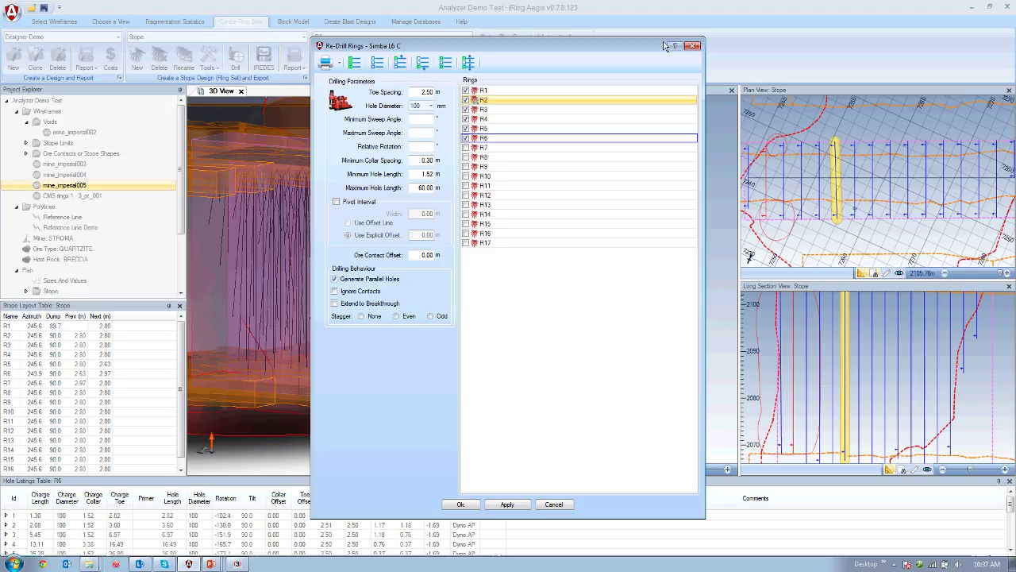
pyautogui.doubleClick(425, 92)
pyautogui.write('2.90')
pyautogui.click(507, 504)
pyautogui.click(511, 327)
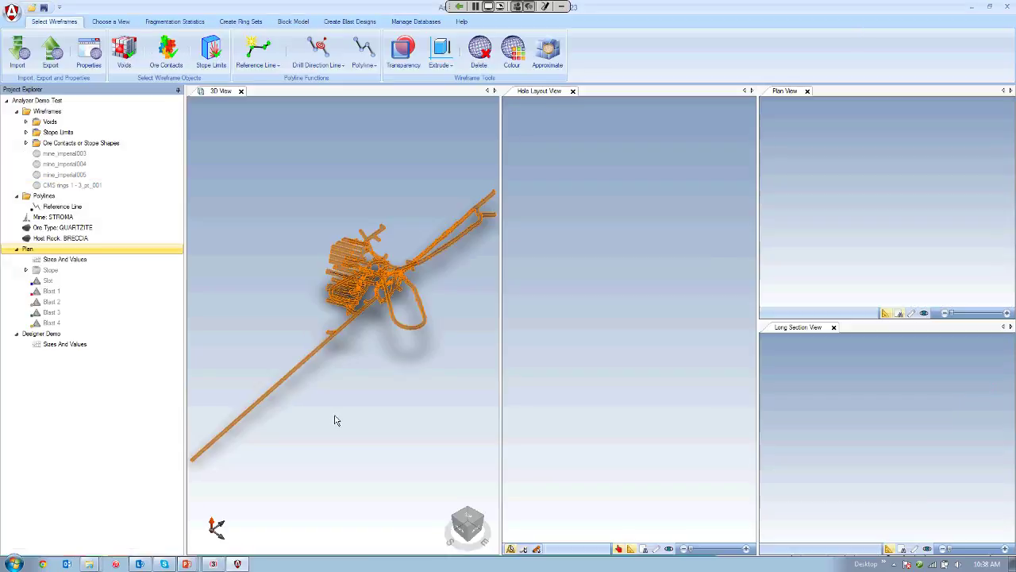
# Open Slot Pattern 3 from the slot patterns for editing to examine its hole layout, and close it without changes
pyautogui.click(352, 297)
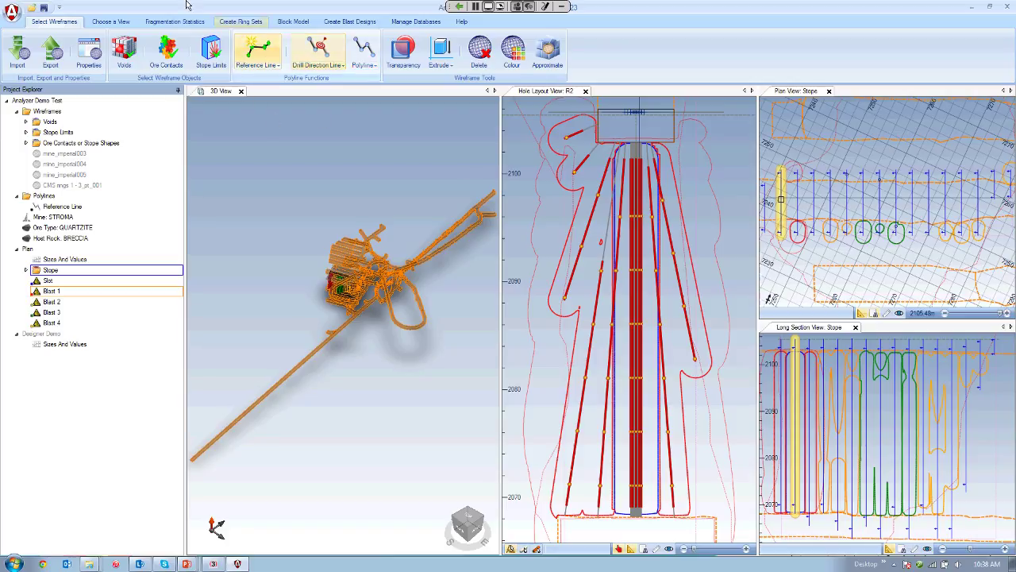
pyautogui.click(240, 22)
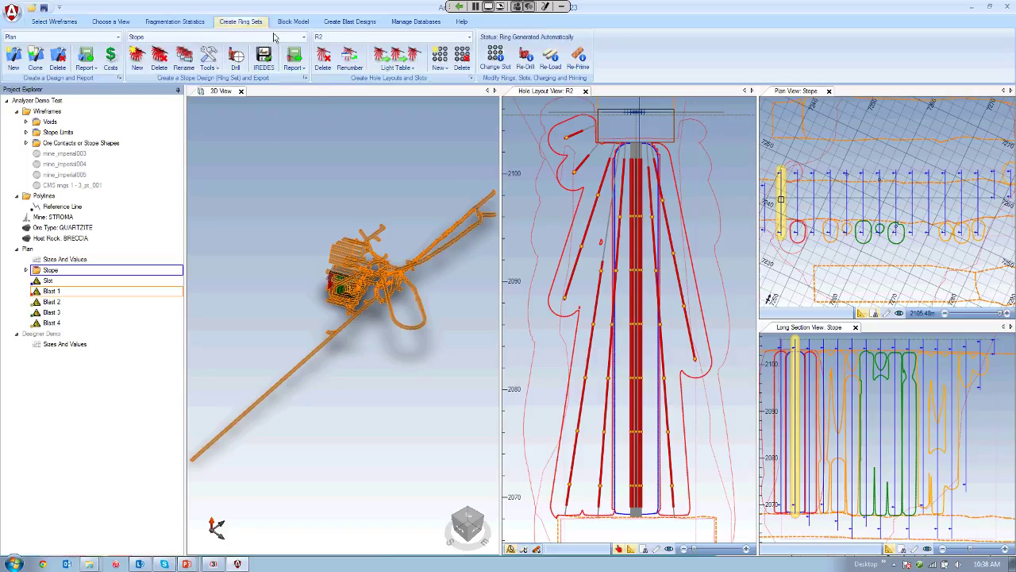
pyautogui.click(443, 70)
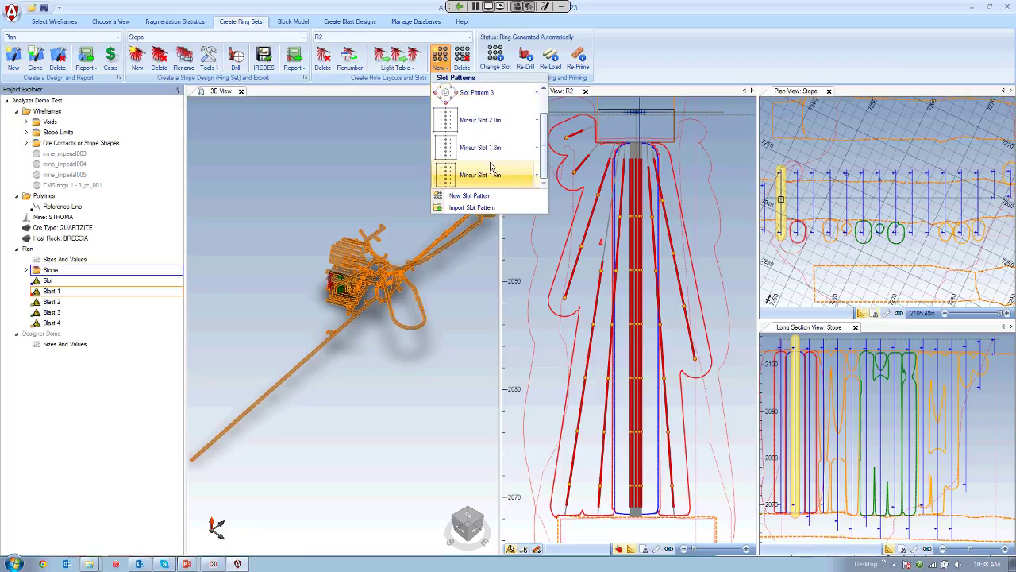
pyautogui.scroll(1, 469, 174)
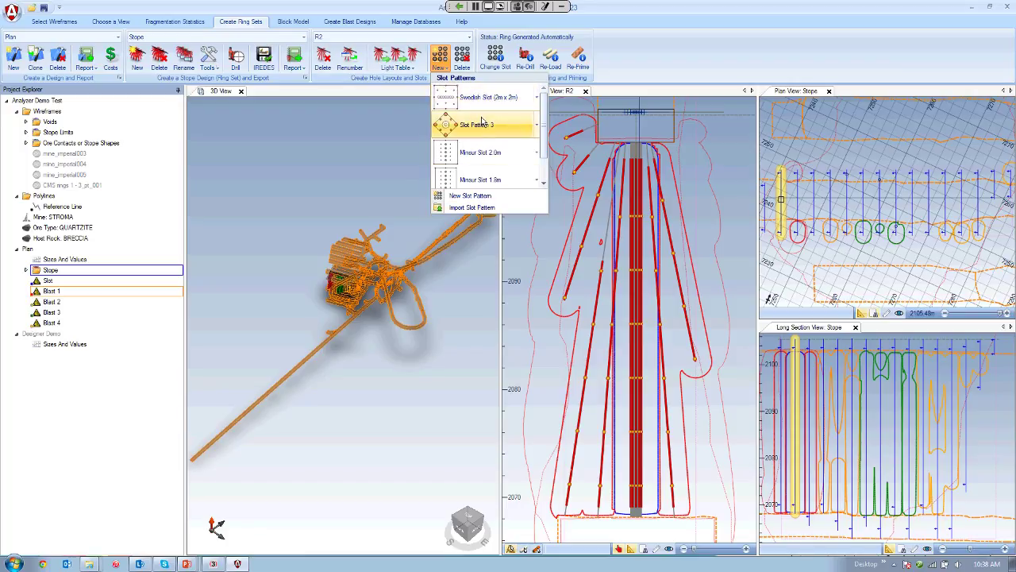
pyautogui.click(538, 125)
pyautogui.click(538, 125)
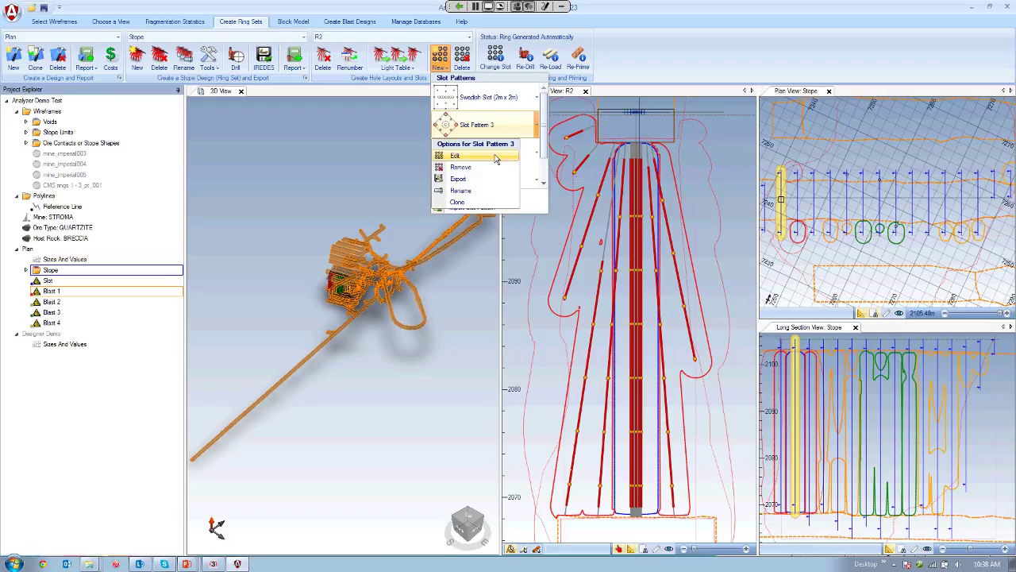
pyautogui.click(494, 154)
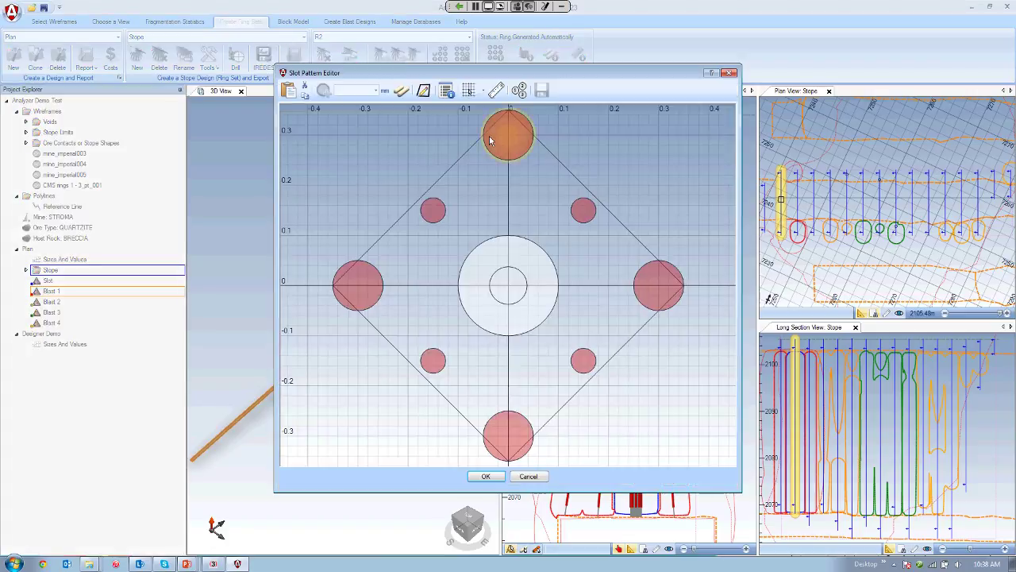
pyautogui.click(528, 477)
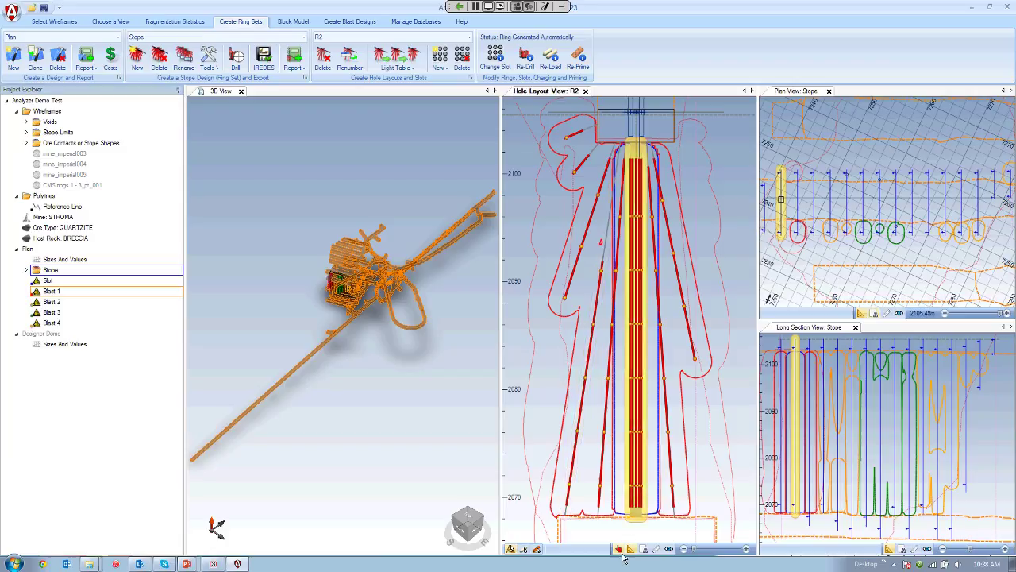
# Look through the ring set report templates and open Demo Template for editing
pyautogui.scroll(-2, 653, 421)
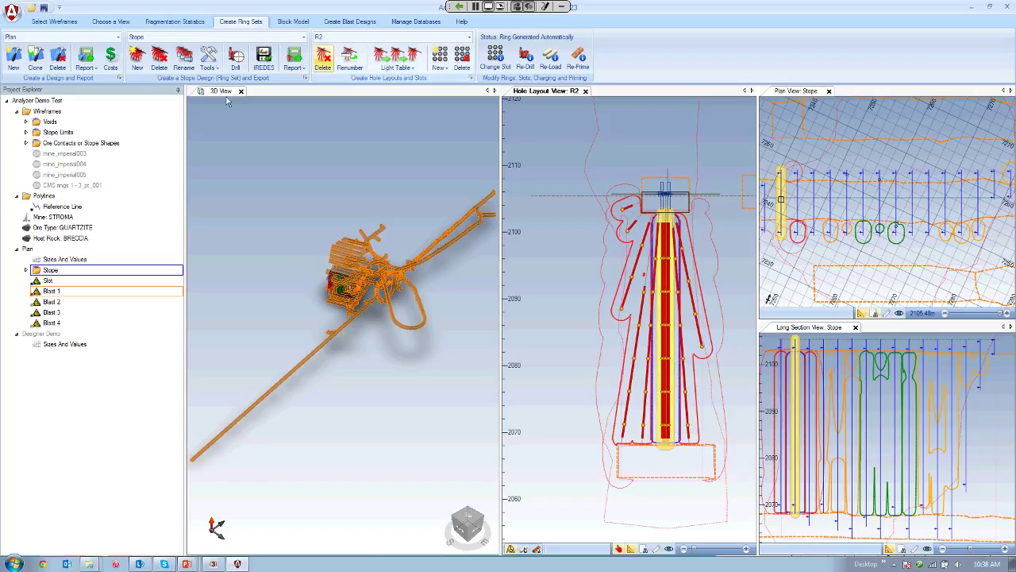
pyautogui.click(292, 69)
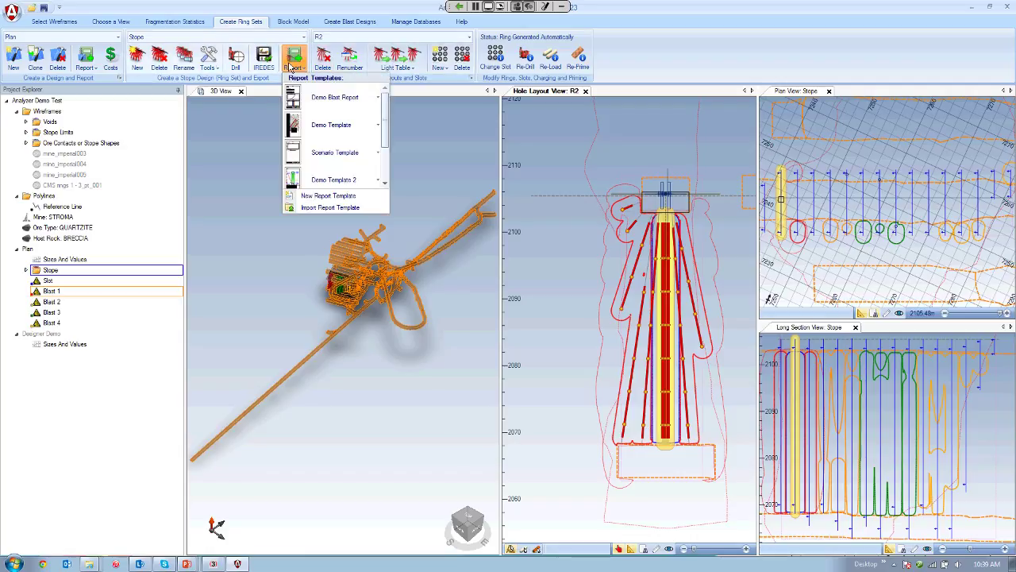
pyautogui.scroll(-3, 387, 154)
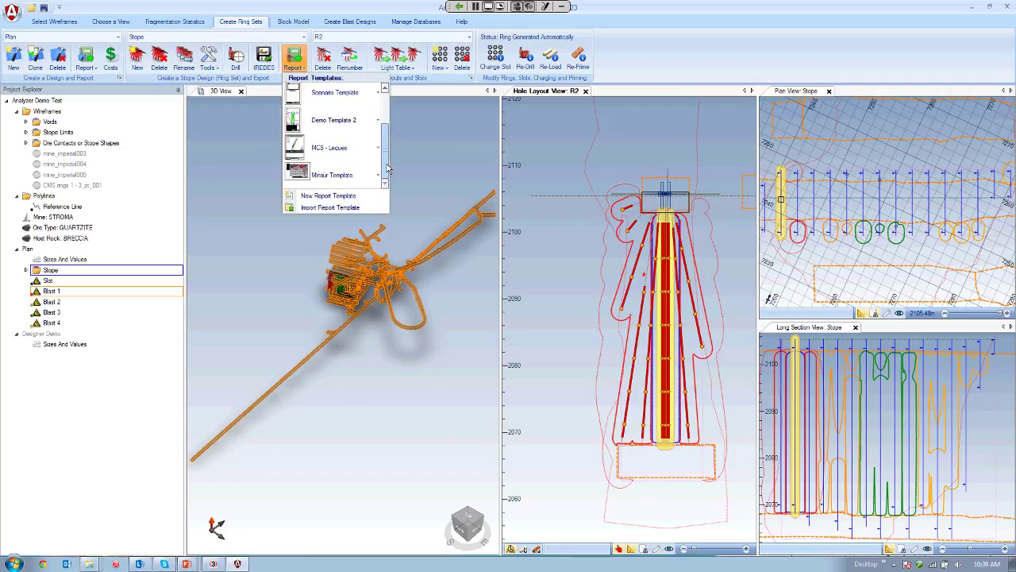
pyautogui.scroll(3, 387, 157)
pyautogui.scroll(-3, 389, 162)
pyautogui.click(383, 88)
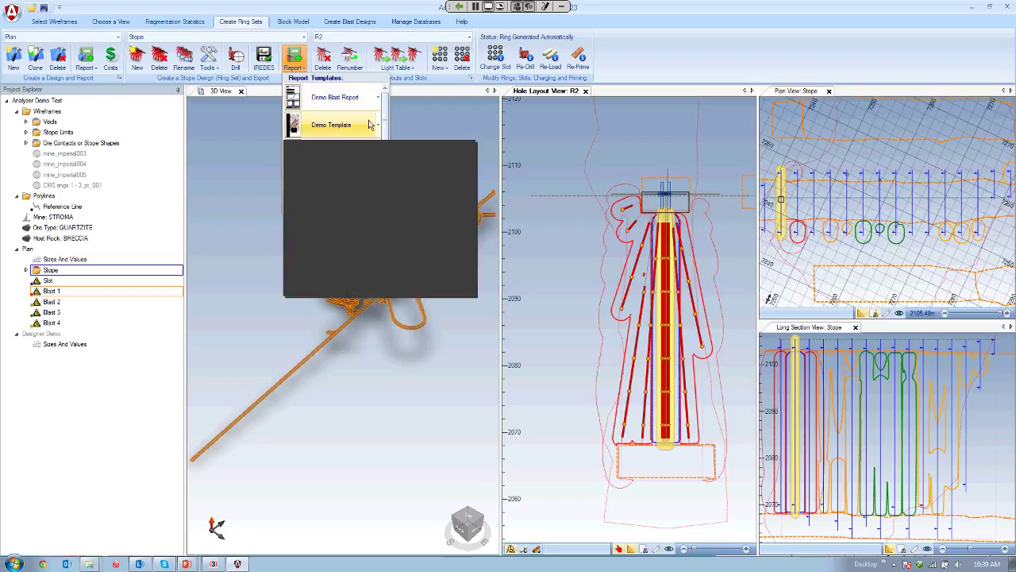
pyautogui.click(378, 125)
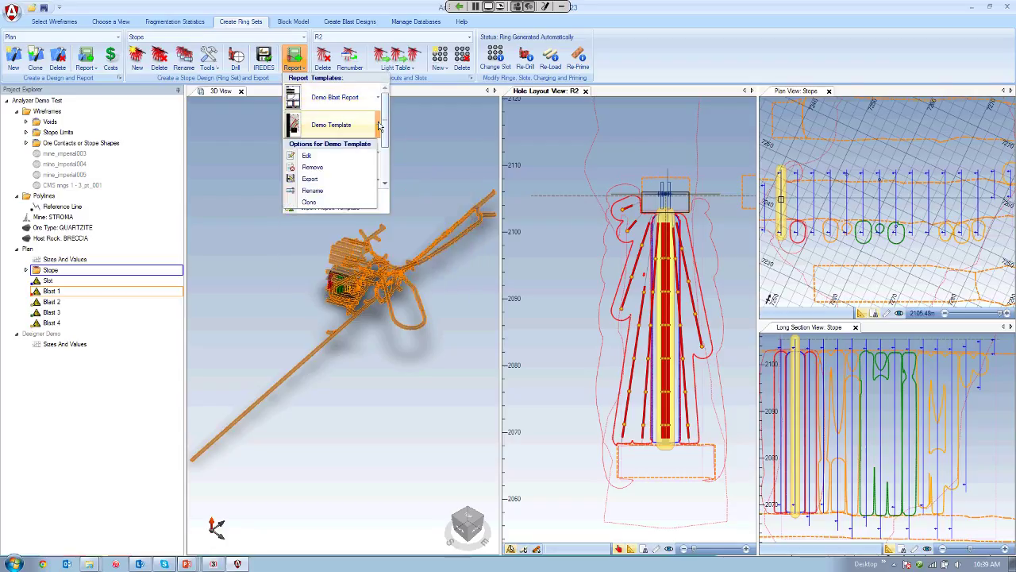
pyautogui.click(321, 155)
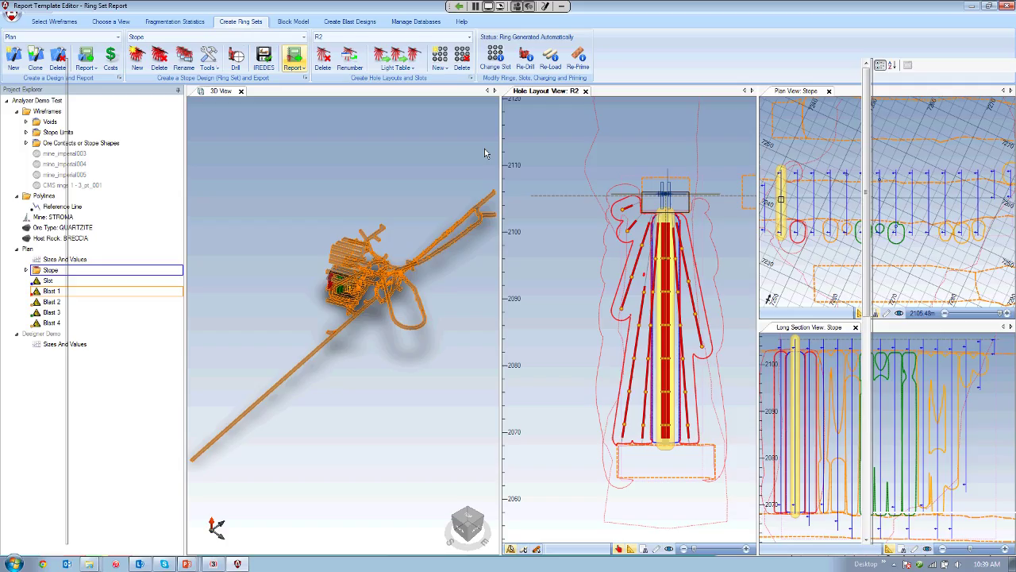
# Show the individual ring page of the report template at 64% zoom and examine its full layout
pyautogui.scroll(-3, 435, 151)
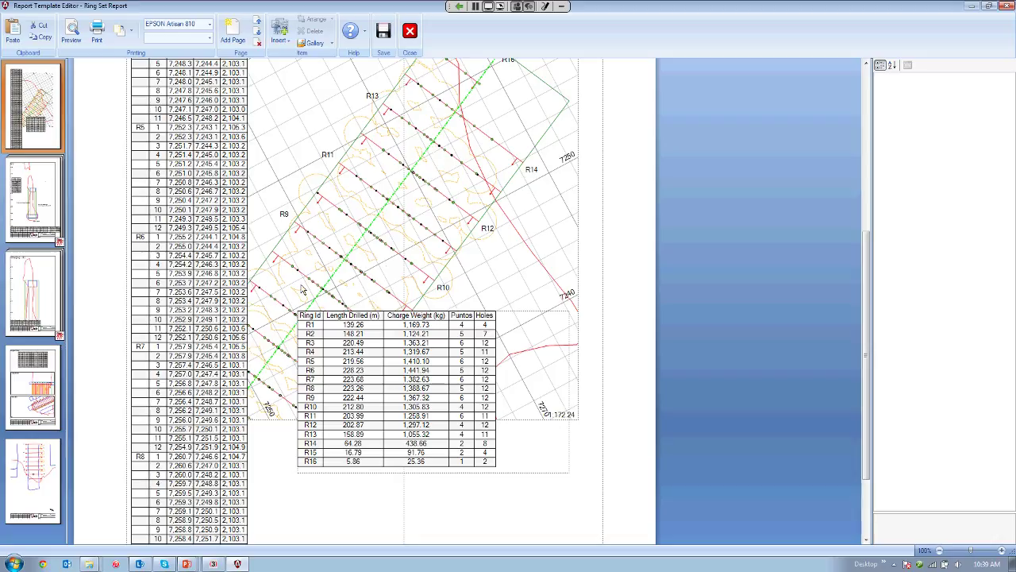
pyautogui.click(36, 194)
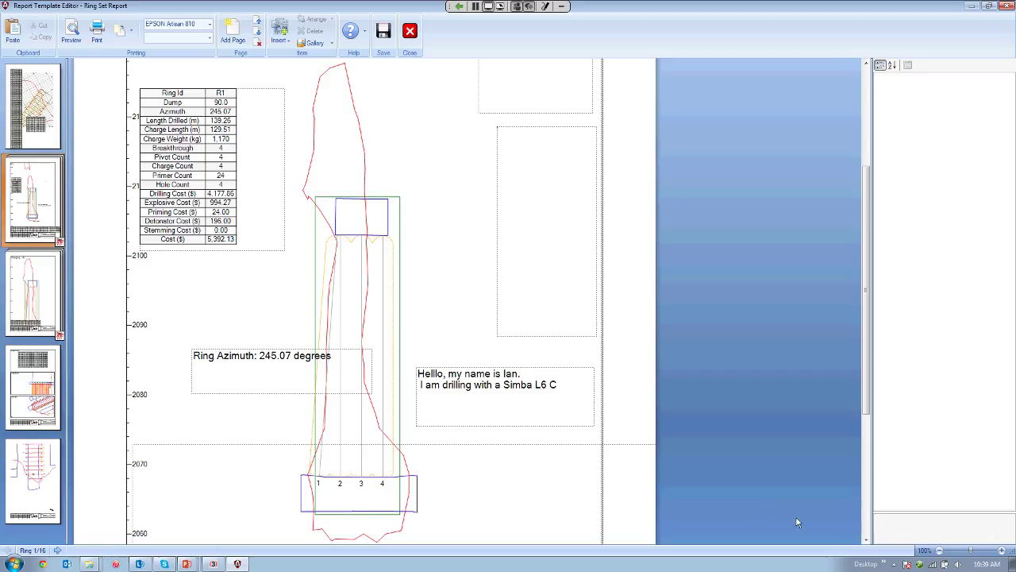
pyautogui.click(939, 550)
pyautogui.click(939, 550)
pyautogui.scroll(3, 556, 338)
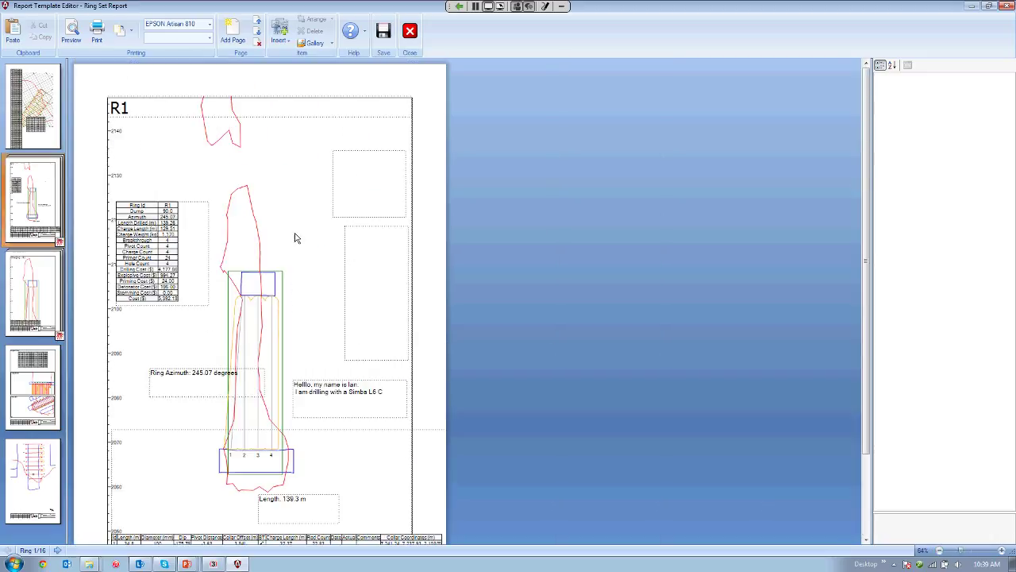
pyautogui.scroll(-3, 508, 368)
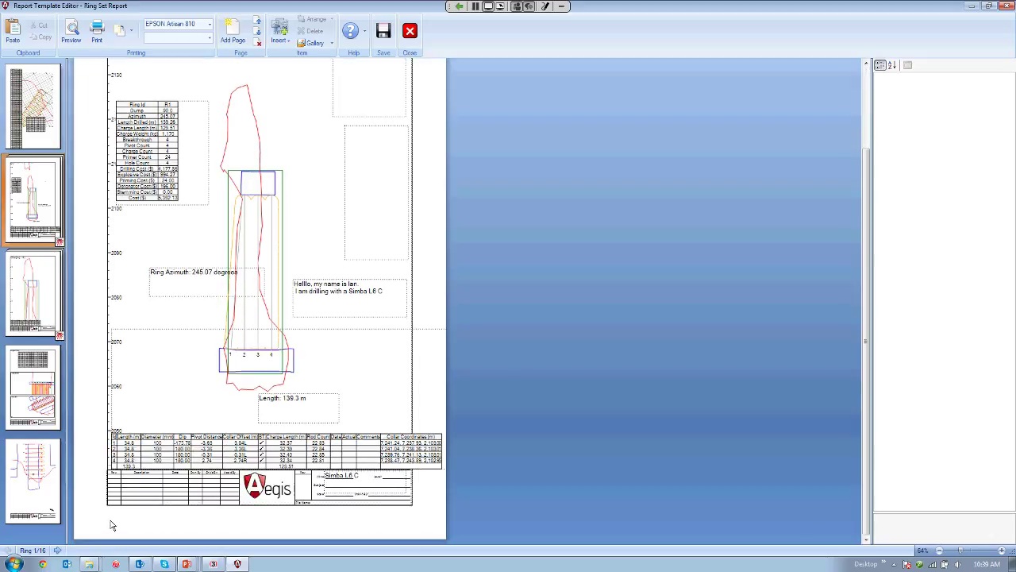
# Step the ring page preview forward from ring 1 to ring 10
pyautogui.click(58, 550)
pyautogui.click(58, 550)
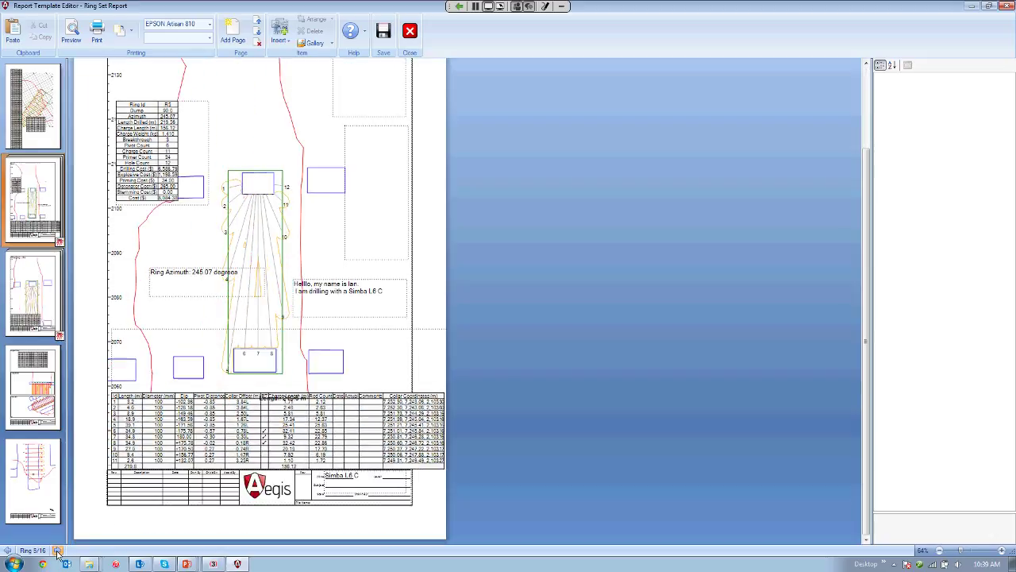
pyautogui.click(58, 550)
pyautogui.click(58, 550)
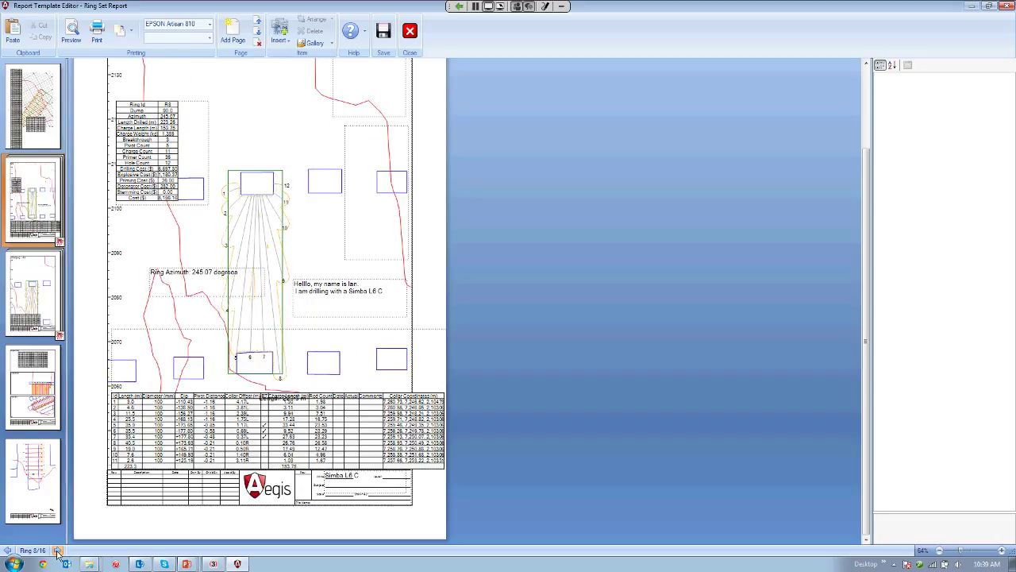
pyautogui.click(58, 551)
pyautogui.click(58, 550)
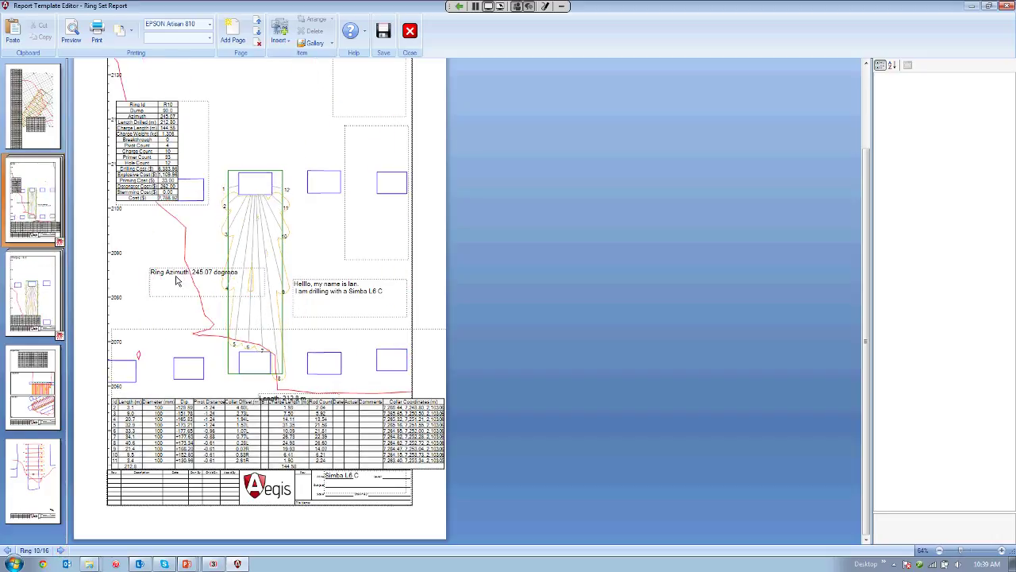
# Open the Rows collection of the ring summary table and look through its members, ending on Hole Count
pyautogui.click(153, 127)
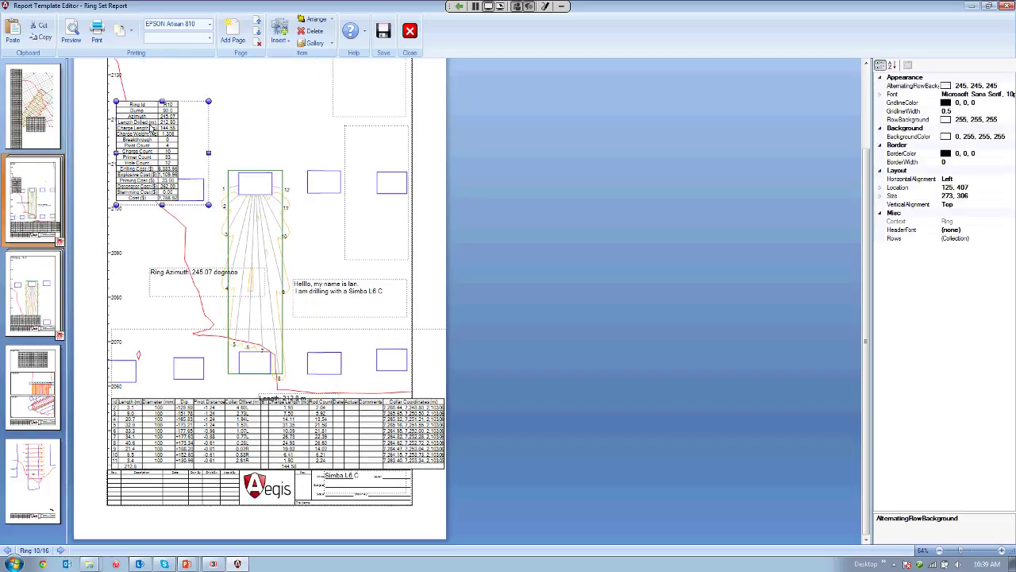
pyautogui.click(1006, 239)
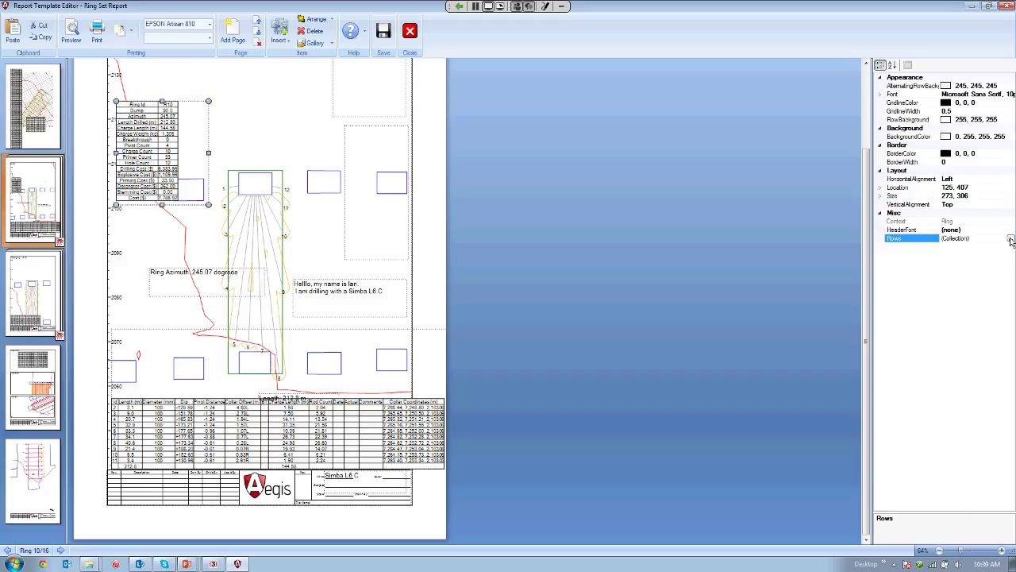
pyautogui.click(1010, 238)
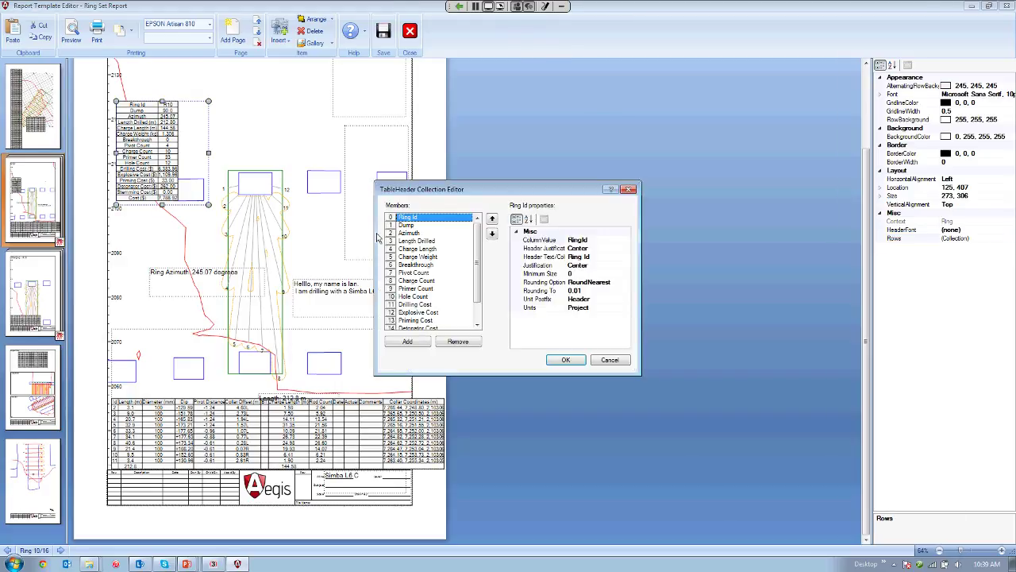
pyautogui.click(446, 281)
pyautogui.click(442, 256)
pyautogui.click(442, 273)
pyautogui.click(428, 297)
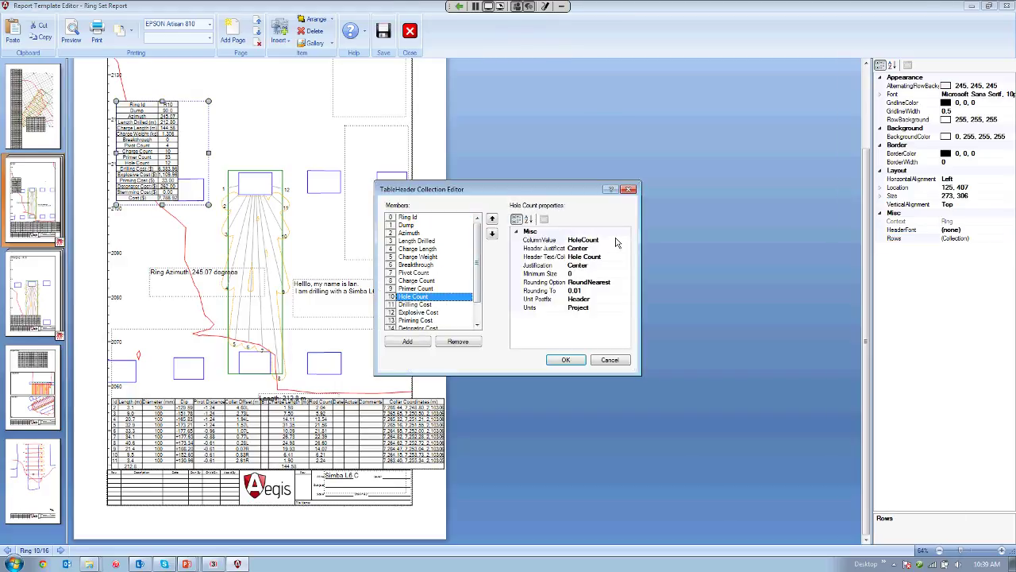
# Examine the column values available for the Hole Count row and close the collection without changes
pyautogui.click(626, 240)
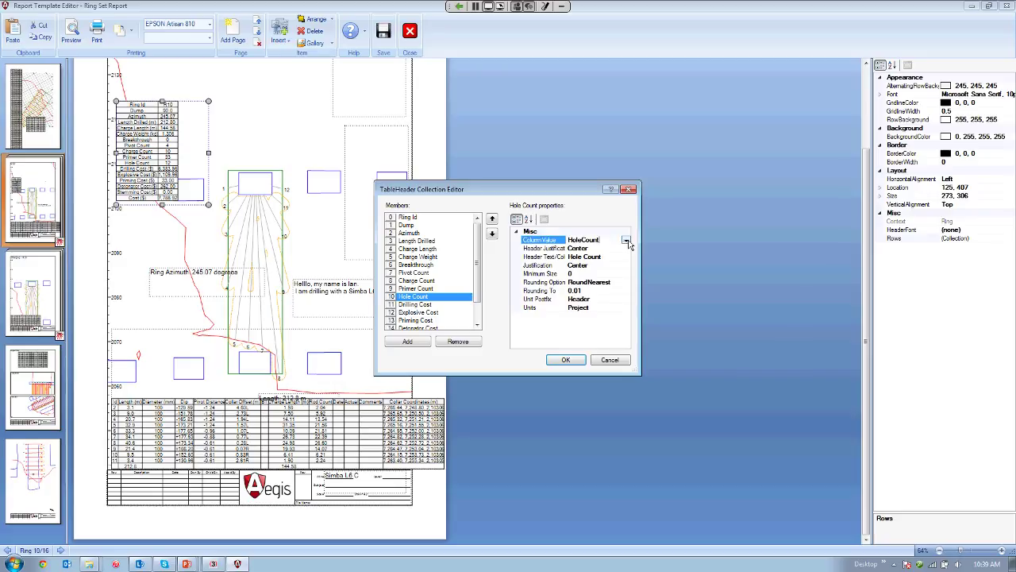
pyautogui.click(627, 240)
pyautogui.moveTo(628, 268)
pyautogui.mouseDown()
pyautogui.moveTo(628, 302)
pyautogui.moveTo(633, 267)
pyautogui.moveTo(636, 277)
pyautogui.moveTo(630, 300)
pyautogui.moveTo(626, 251)
pyautogui.mouseUp()
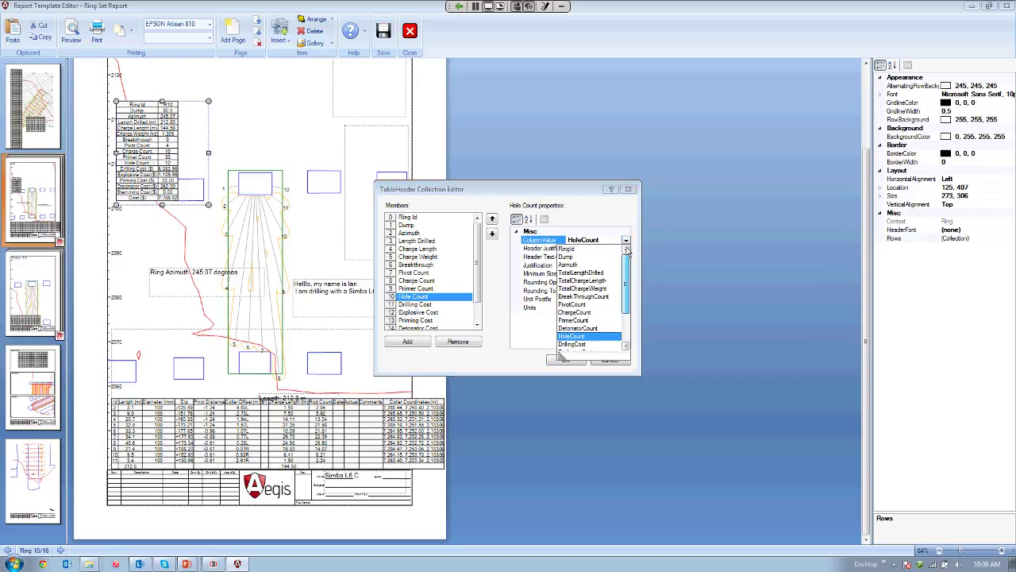
pyautogui.click(606, 217)
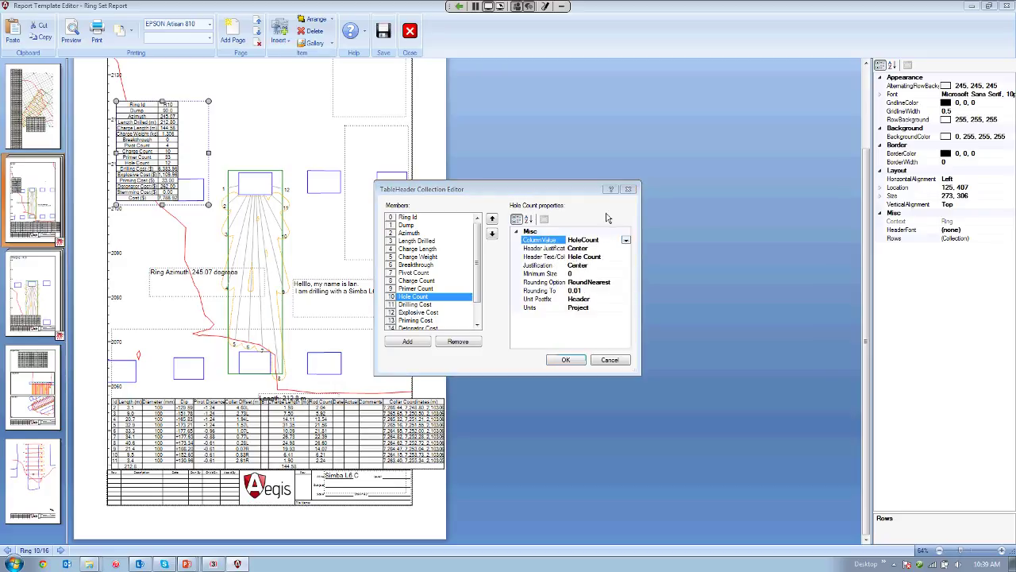
pyautogui.click(610, 359)
# Open the Columns collection of the hole table, examine the column values available for the Id column, and cancel
pyautogui.click(190, 416)
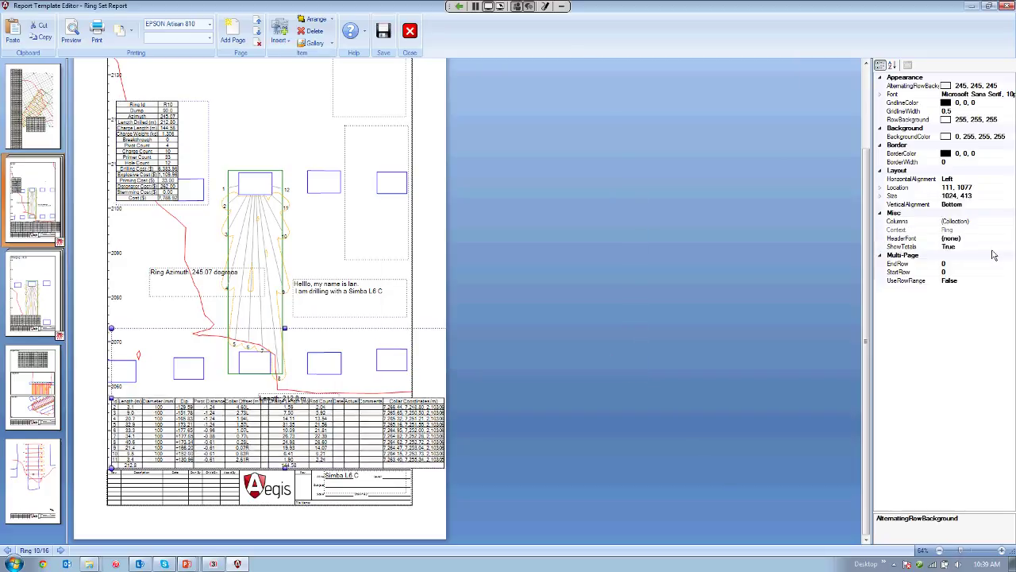
pyautogui.click(1011, 223)
pyautogui.click(1010, 222)
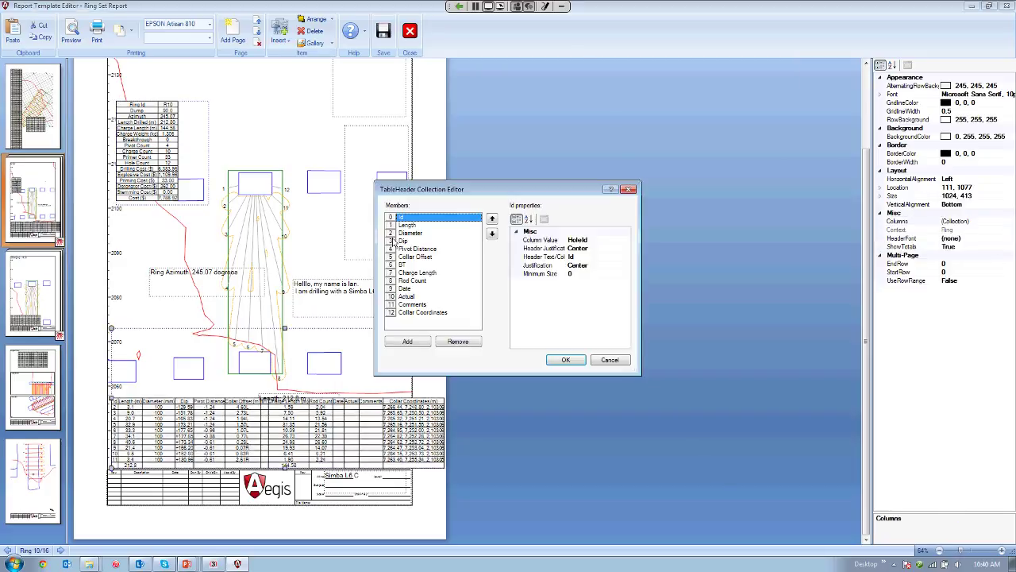
pyautogui.click(623, 239)
pyautogui.click(626, 240)
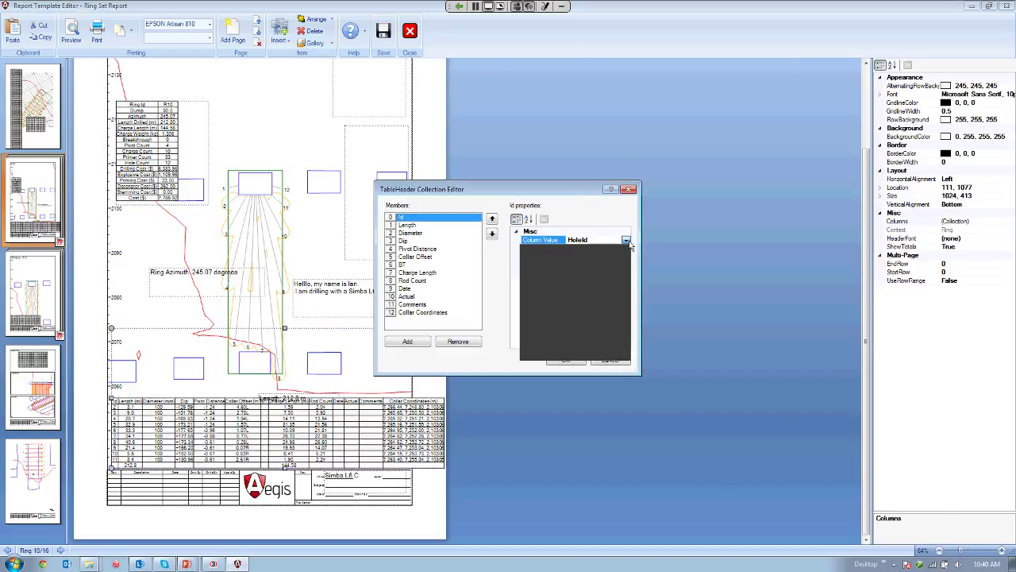
pyautogui.click(630, 268)
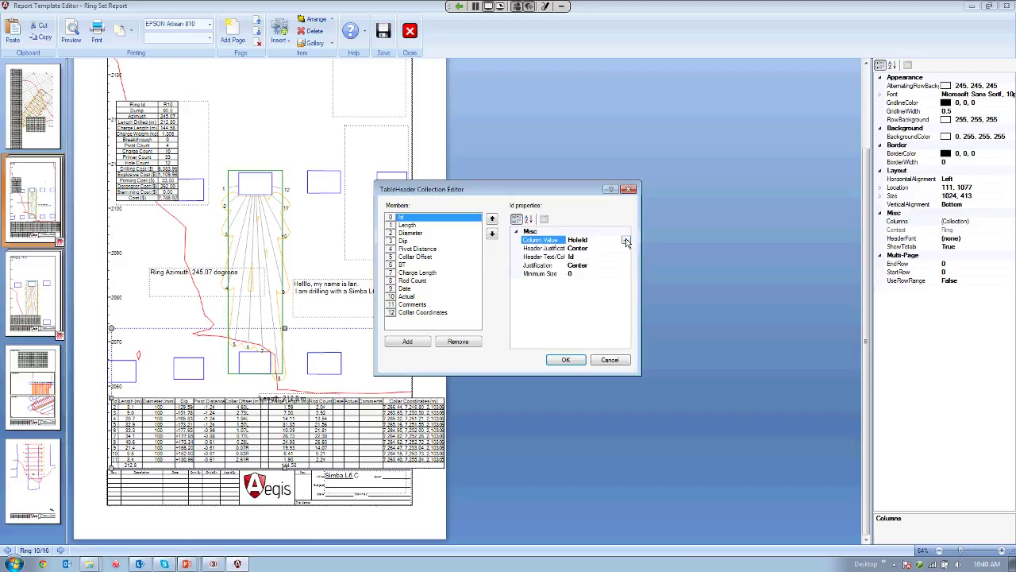
pyautogui.click(626, 240)
pyautogui.scroll(-4, 627, 300)
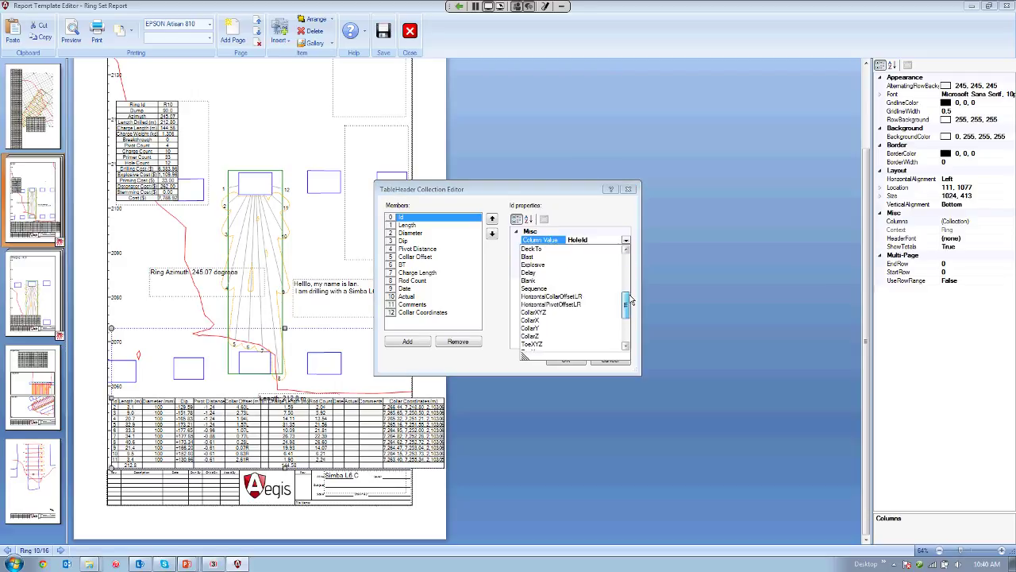
pyautogui.moveTo(631, 298); pyautogui.dragTo(581, 210)
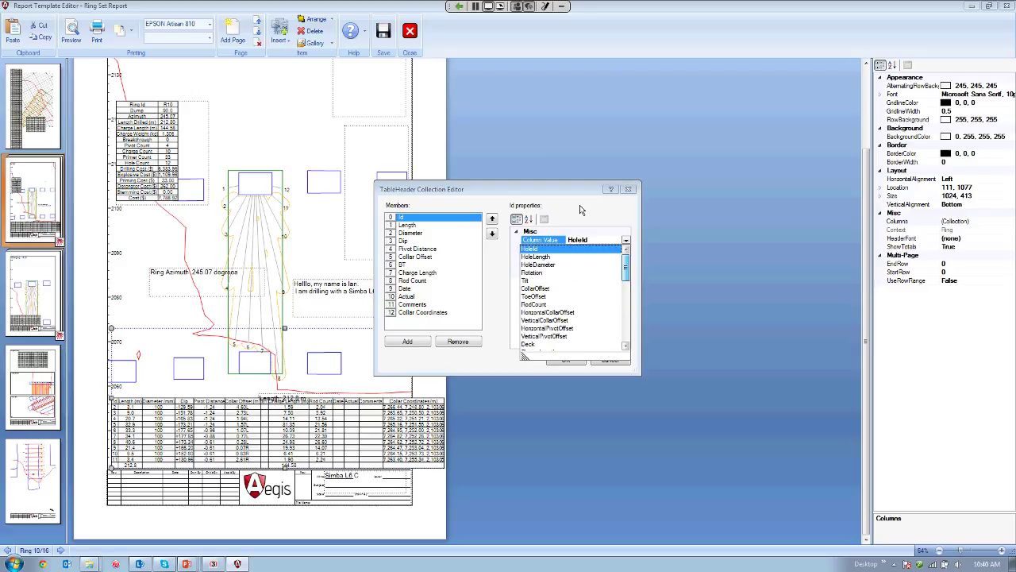
pyautogui.click(580, 210)
pyautogui.click(608, 360)
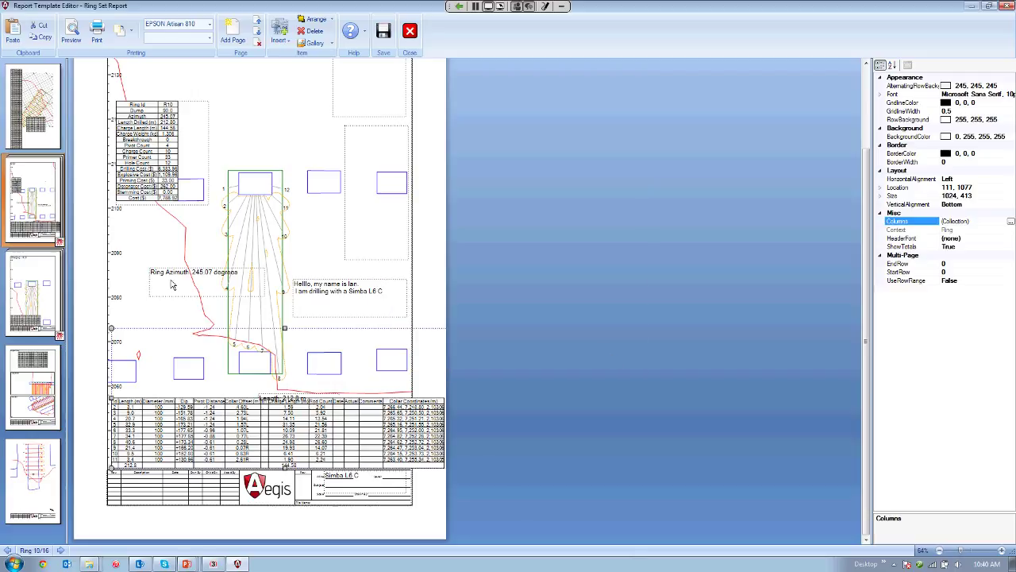
# Widen the property area and examine the Text expression of the greeting text box beside the ring drawing
pyautogui.click(332, 291)
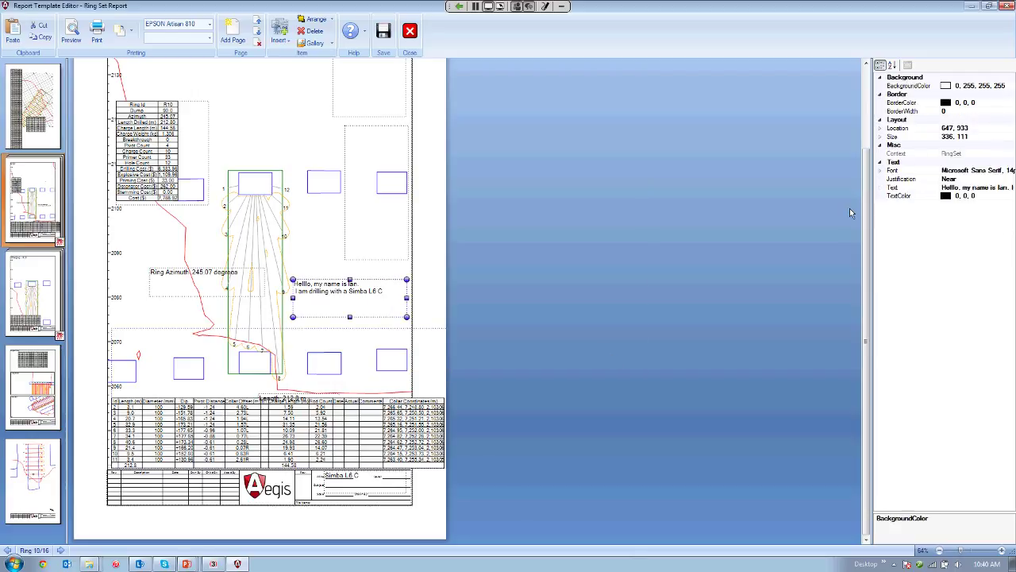
pyautogui.moveTo(870, 214); pyautogui.dragTo(836, 214)
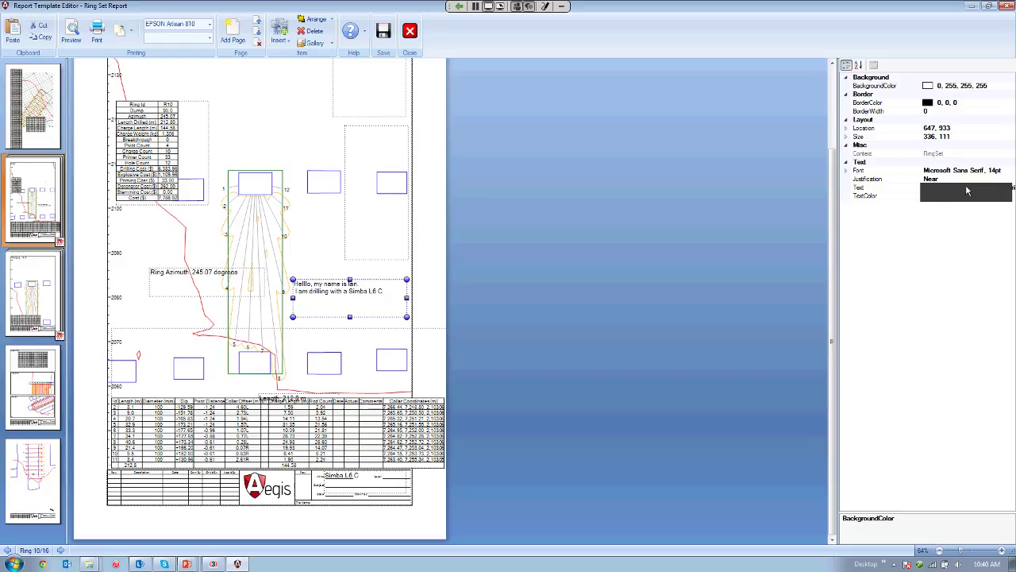
pyautogui.click(974, 187)
pyautogui.click(1009, 188)
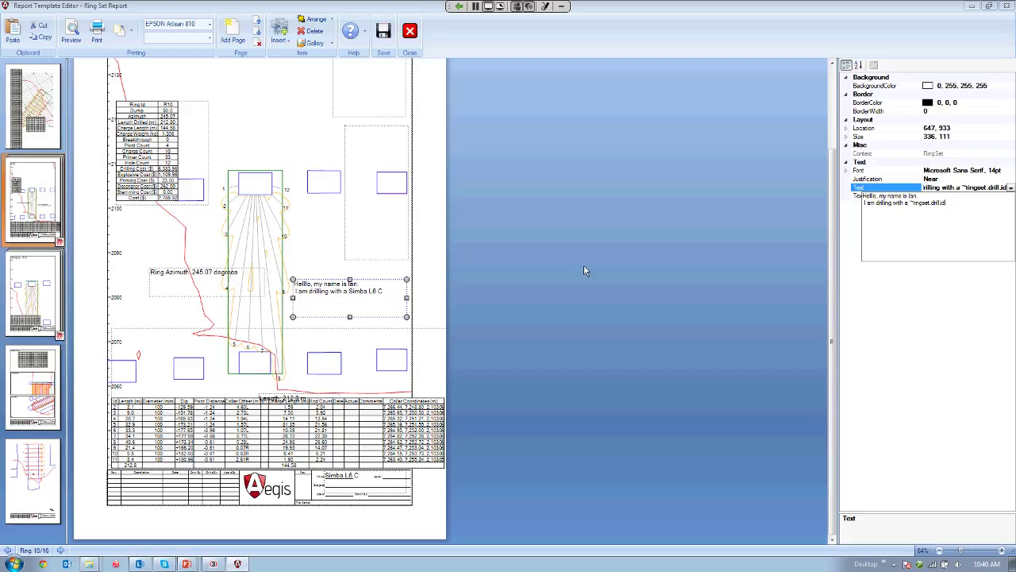
# Examine the Text expression of the Ring Azimuth label, then close its text editor without changes
pyautogui.click(184, 284)
pyautogui.click(185, 283)
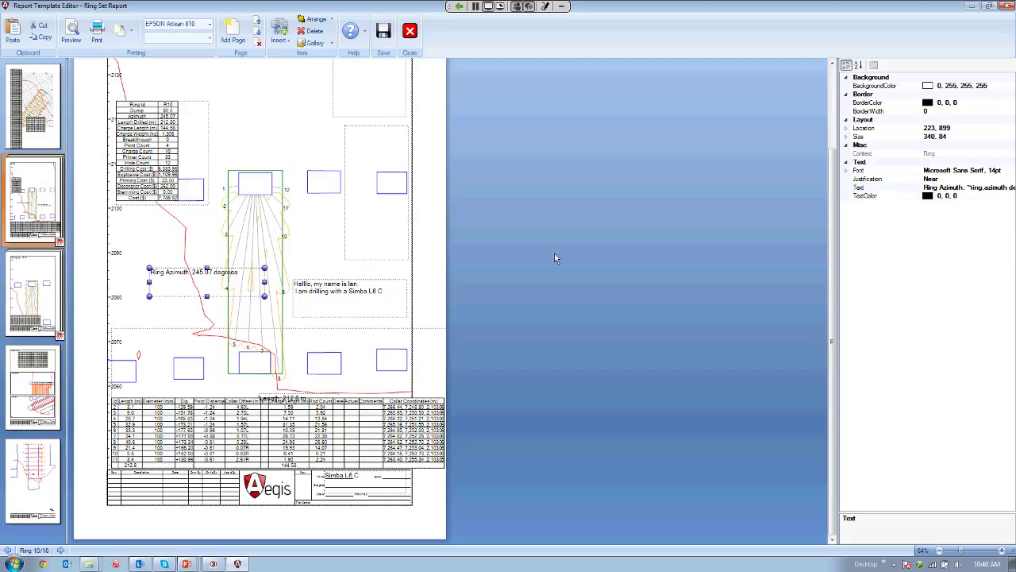
pyautogui.click(1001, 188)
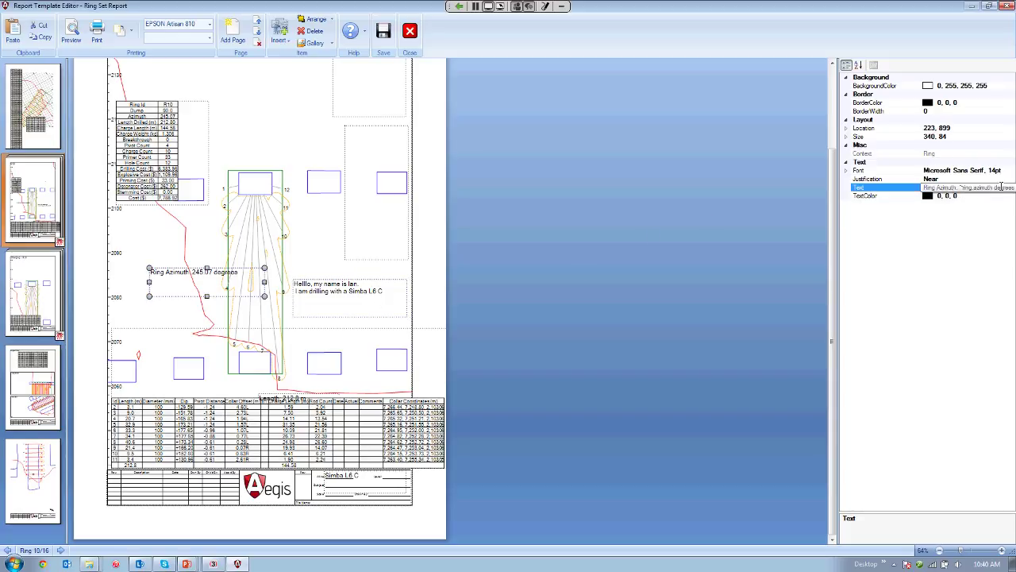
pyautogui.click(1010, 188)
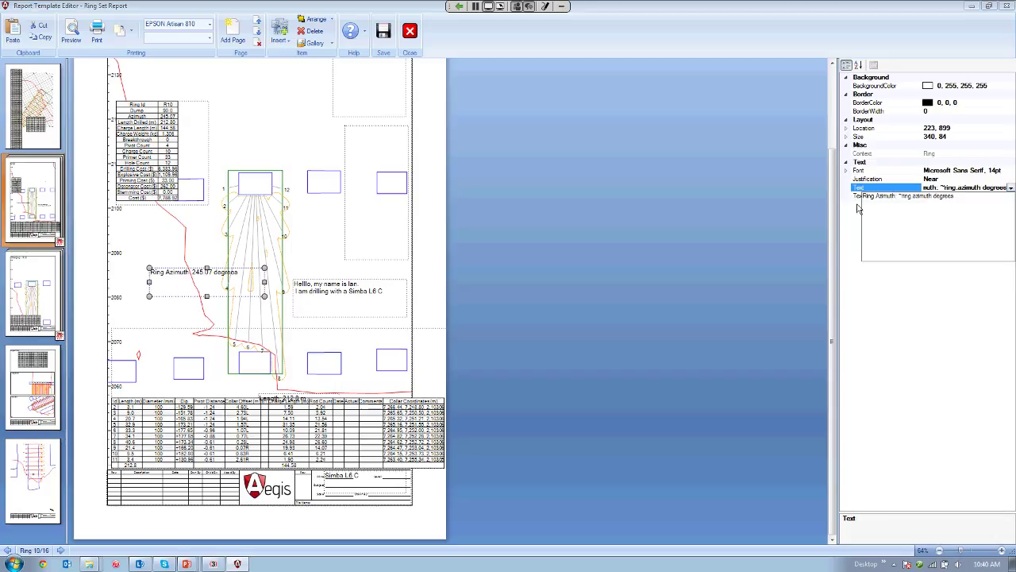
pyautogui.click(958, 199)
pyautogui.click(367, 484)
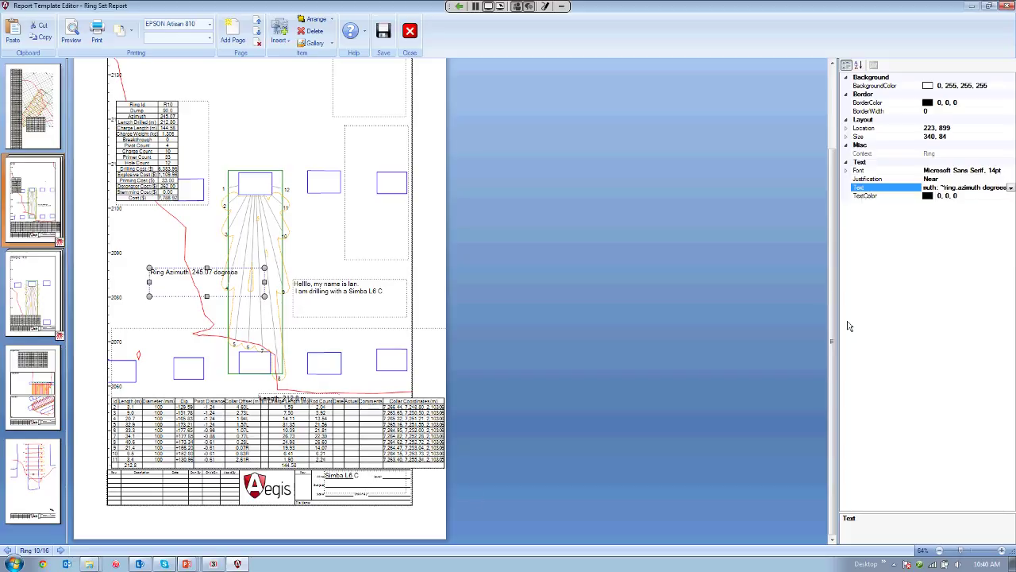
# Inspect the properties of the drill ID text in the title block and of the title block image on the ring page
pyautogui.click(312, 478)
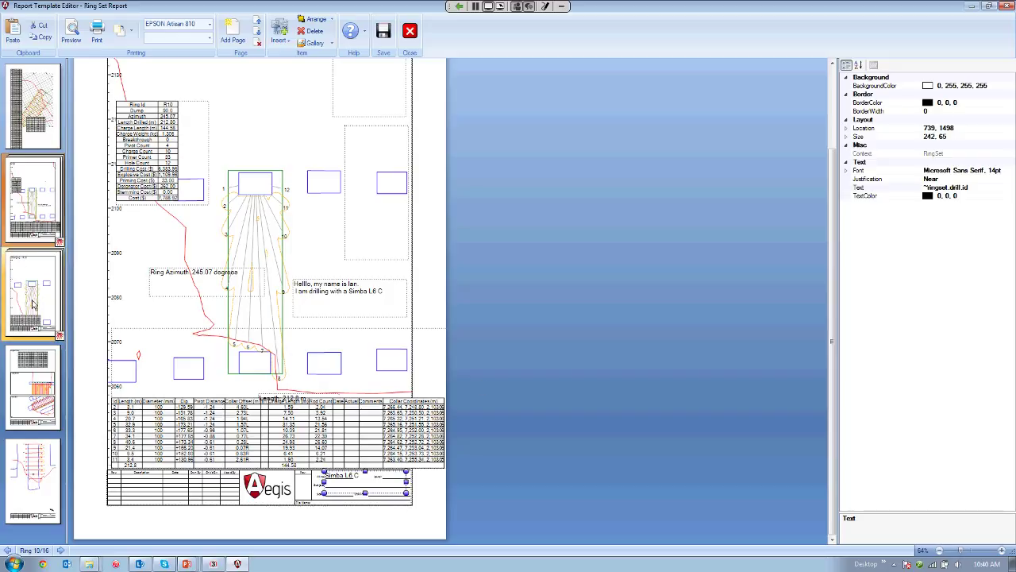
pyautogui.click(14, 204)
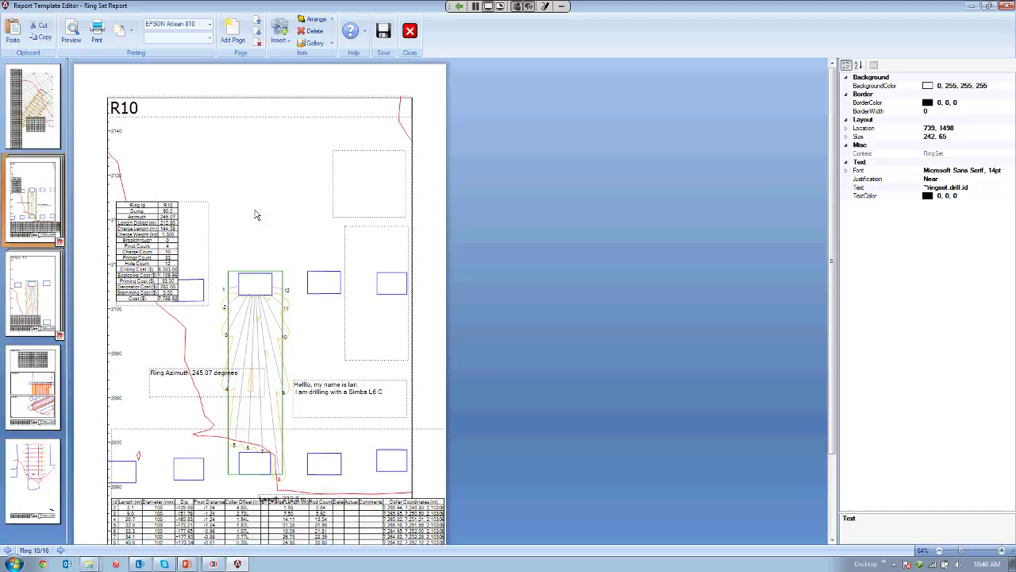
pyautogui.scroll(-3, 265, 253)
pyautogui.click(156, 481)
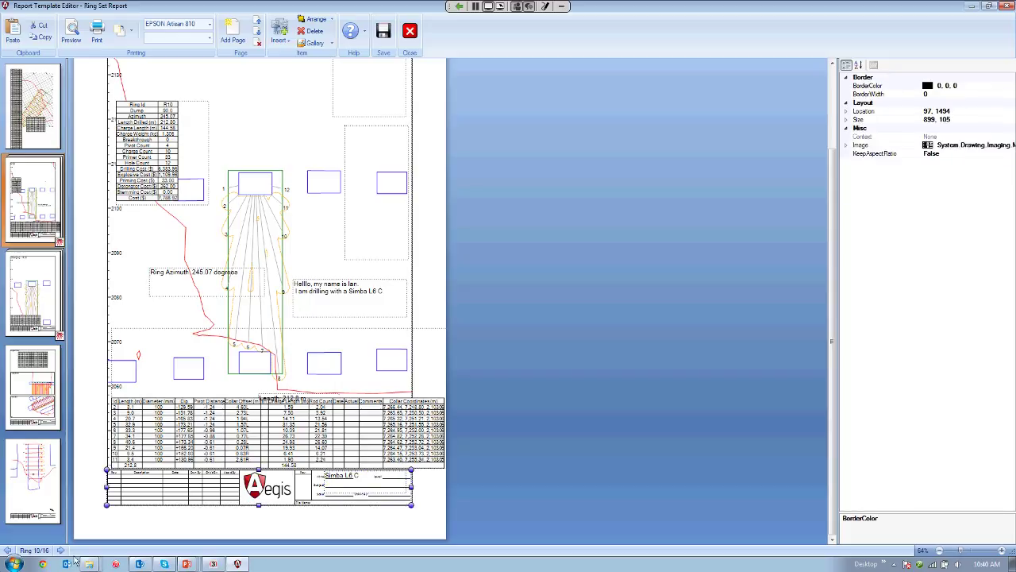
# Switch to Excel 2013 and create a blank workbook
pyautogui.click(7, 559)
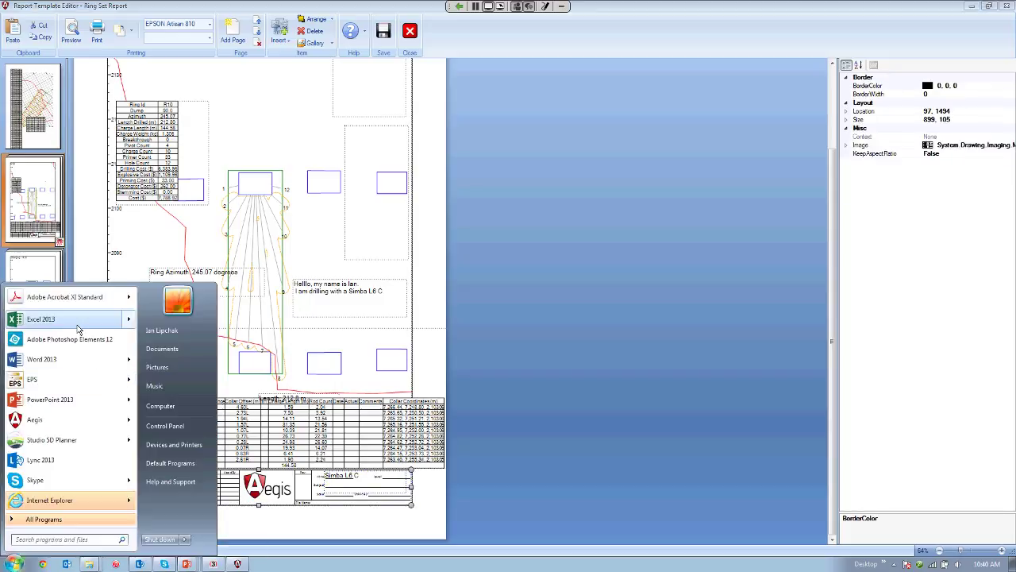
pyautogui.click(78, 324)
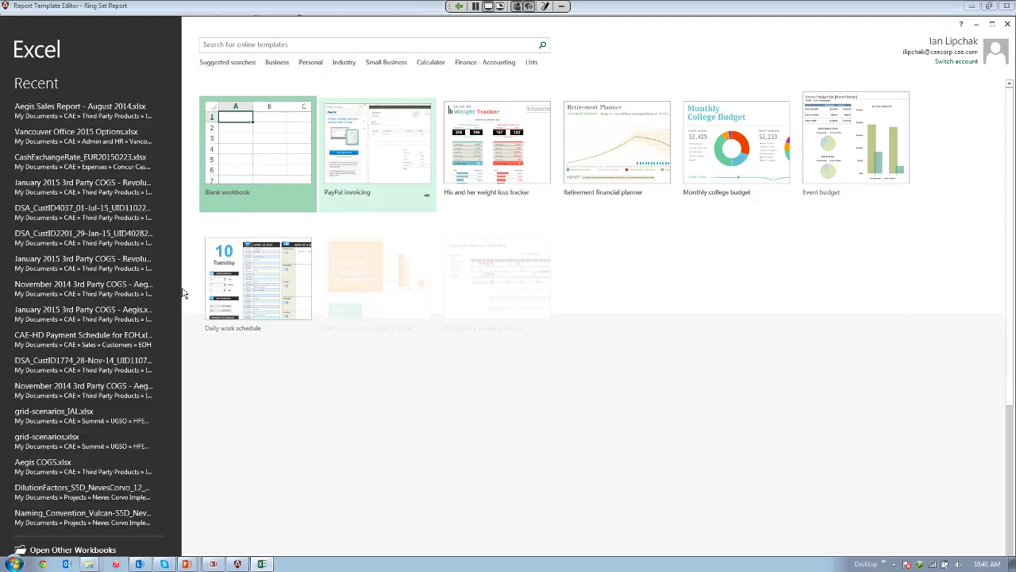
pyautogui.click(264, 137)
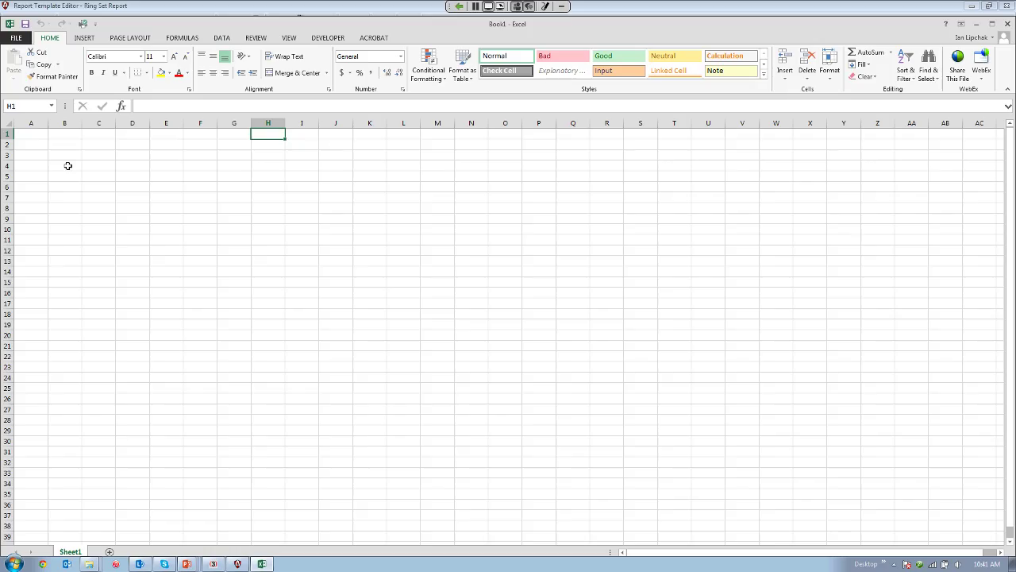
# Apply borders to all cells in the range B4:L9
pyautogui.moveTo(68, 165); pyautogui.dragTo(403, 219)
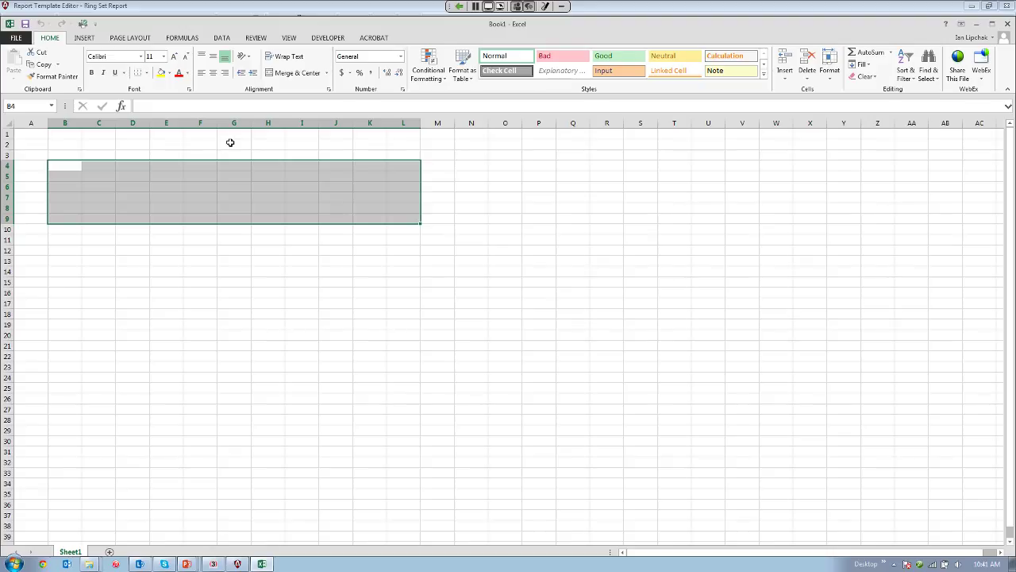
pyautogui.click(146, 72)
pyautogui.click(208, 191)
pyautogui.click(146, 73)
pyautogui.click(165, 180)
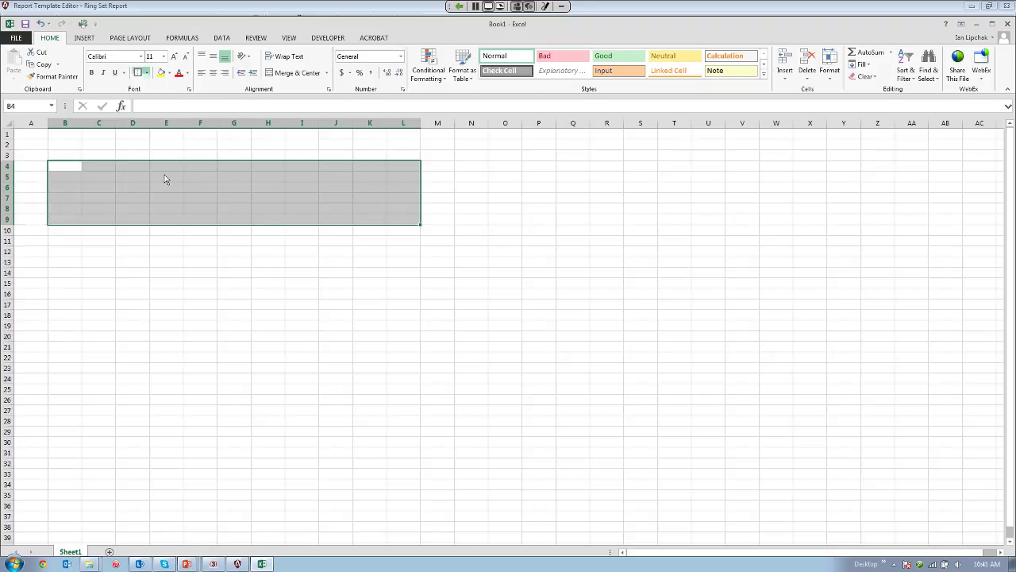
# Reselect the range B4:L9 and add a thick outside border around it
pyautogui.click(132, 250)
pyautogui.click(65, 155)
pyautogui.moveTo(70, 166); pyautogui.dragTo(413, 208)
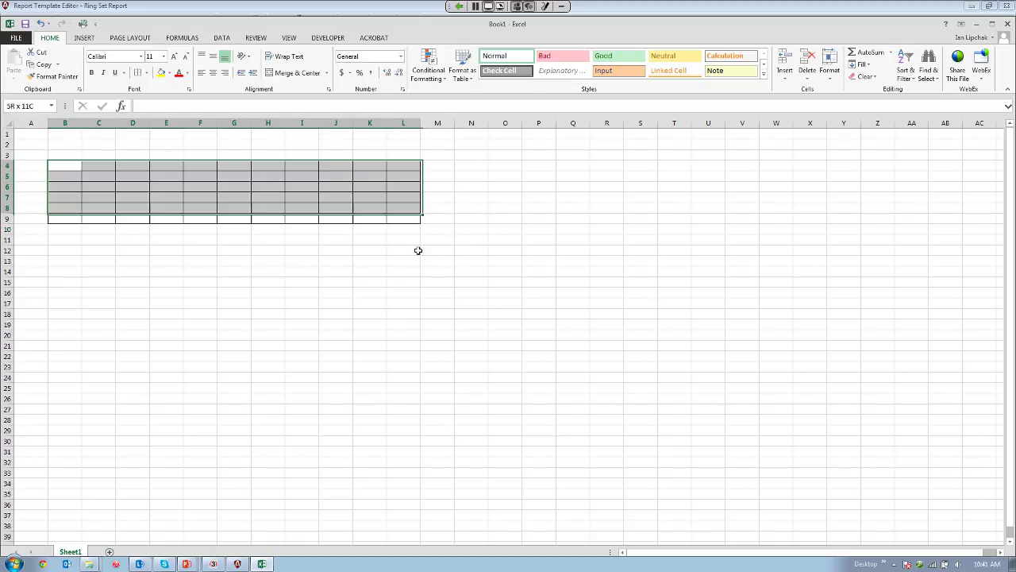
pyautogui.moveTo(418, 251); pyautogui.dragTo(397, 213)
pyautogui.click(146, 73)
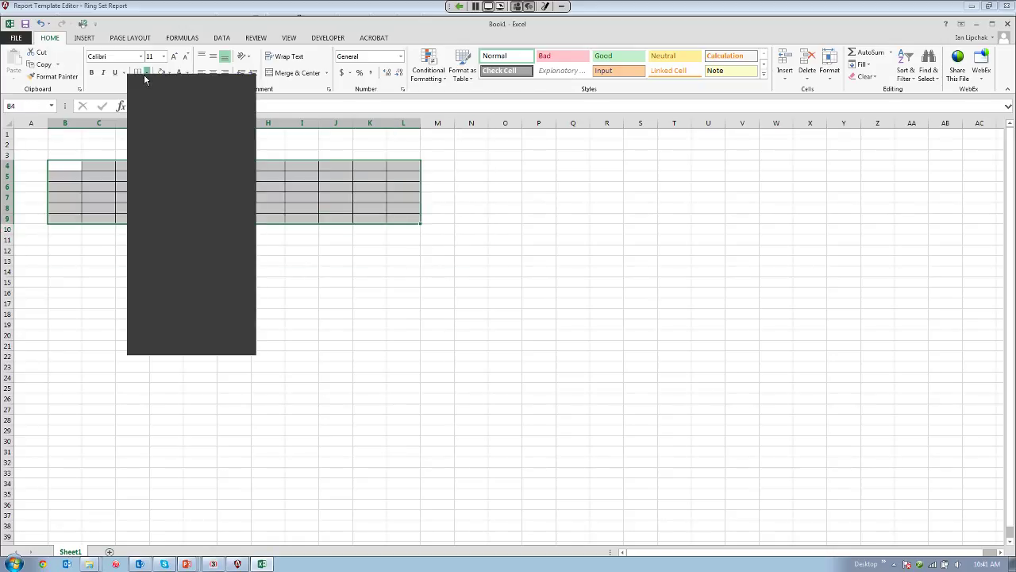
pyautogui.click(176, 184)
pyautogui.click(176, 189)
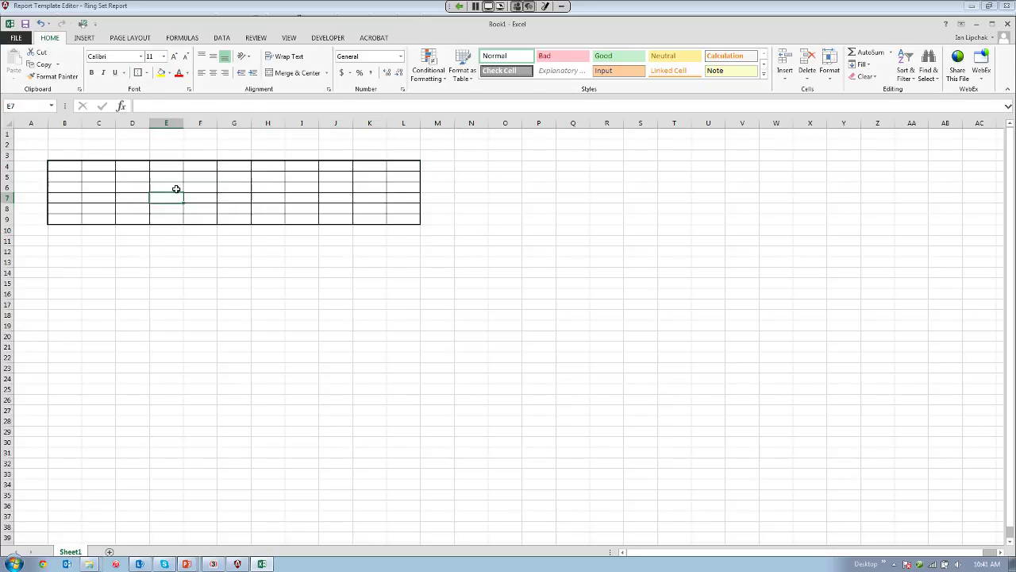
# Enter the label "Mine Name" in cell B4
pyautogui.click(73, 169)
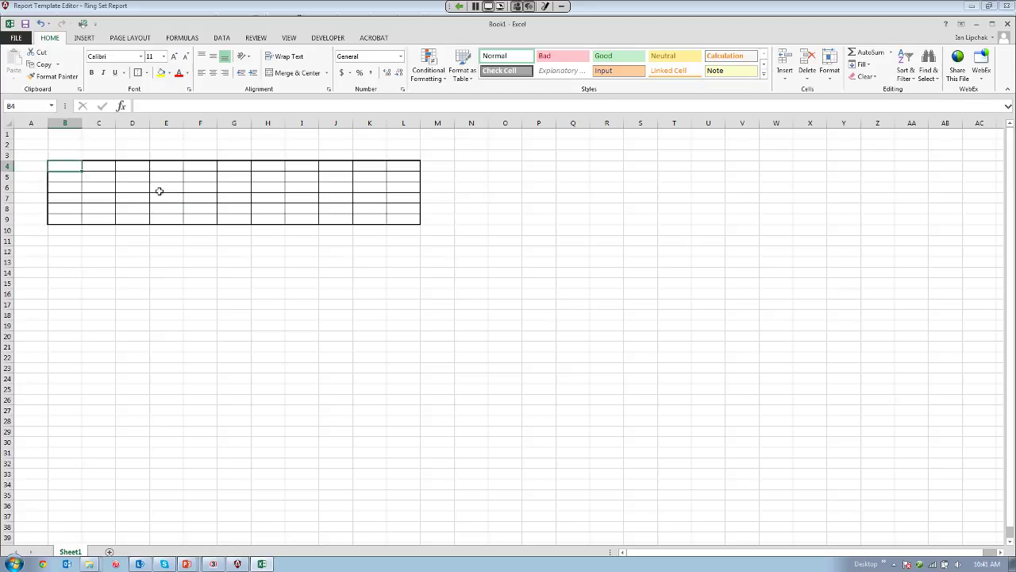
pyautogui.write('Mine Name')
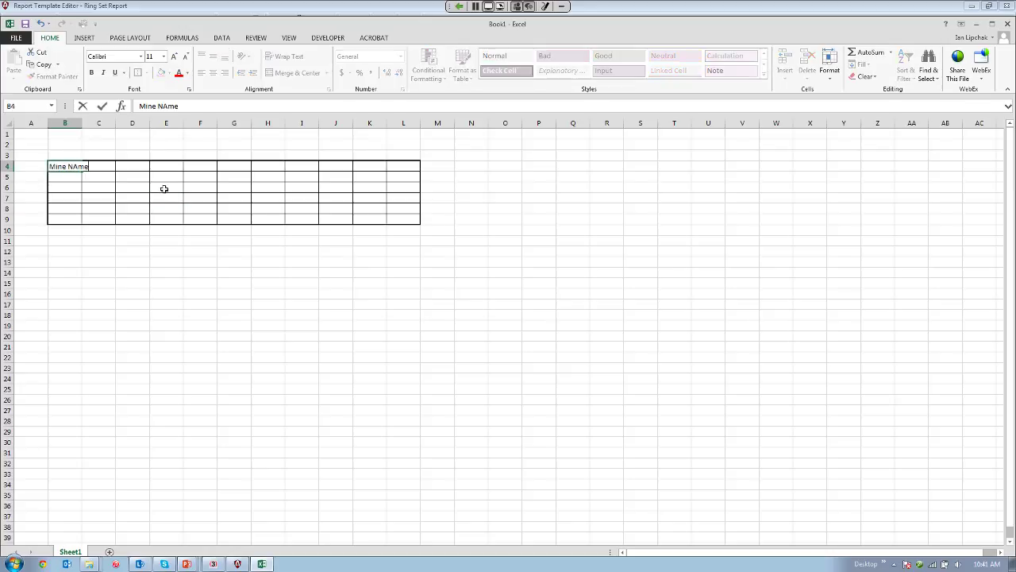
pyautogui.press('Return')
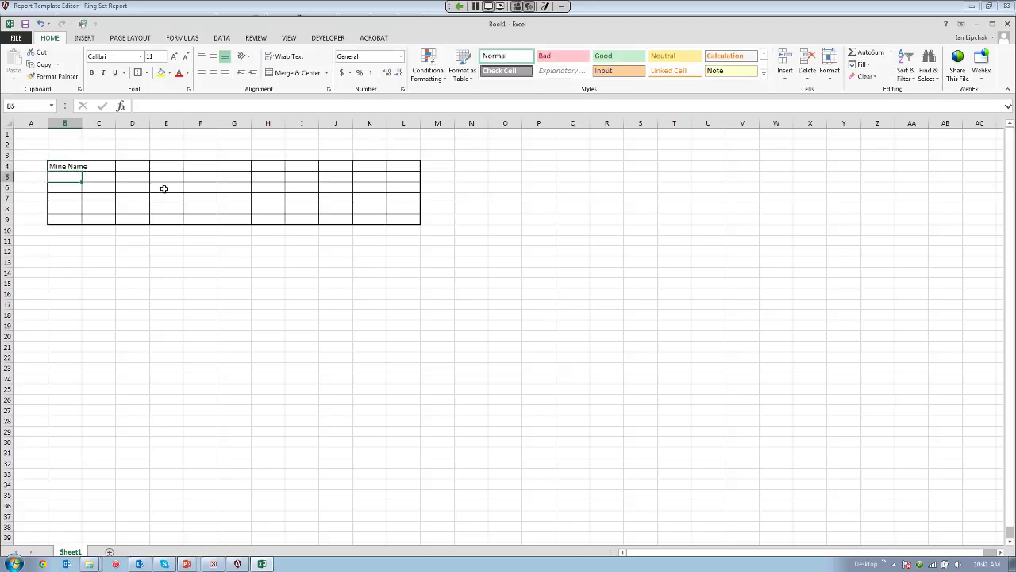
# Start inserting a picture at cell I6 and browse to the CAE > Marketing folder in the Documents library
pyautogui.click(298, 191)
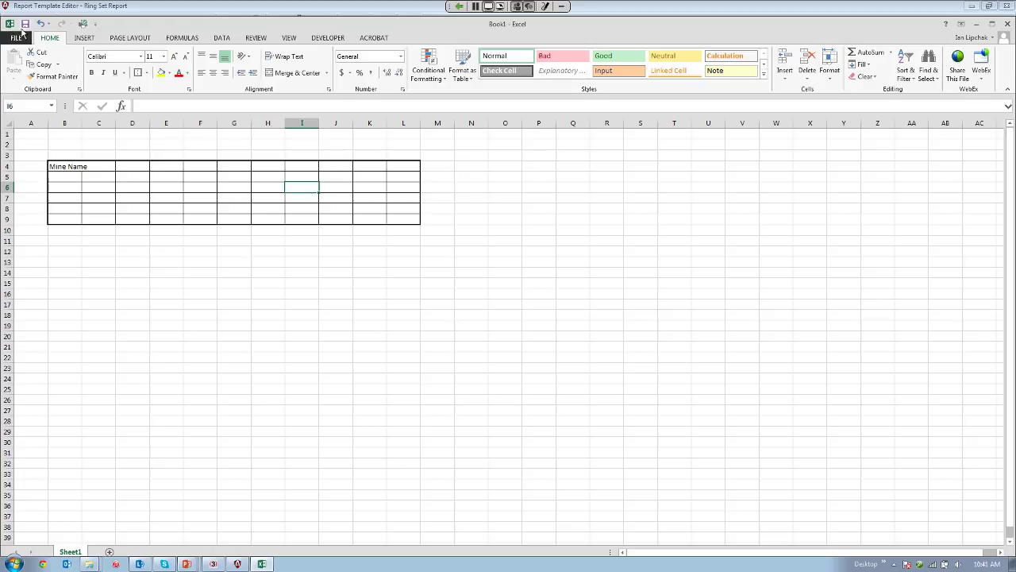
pyautogui.click(83, 38)
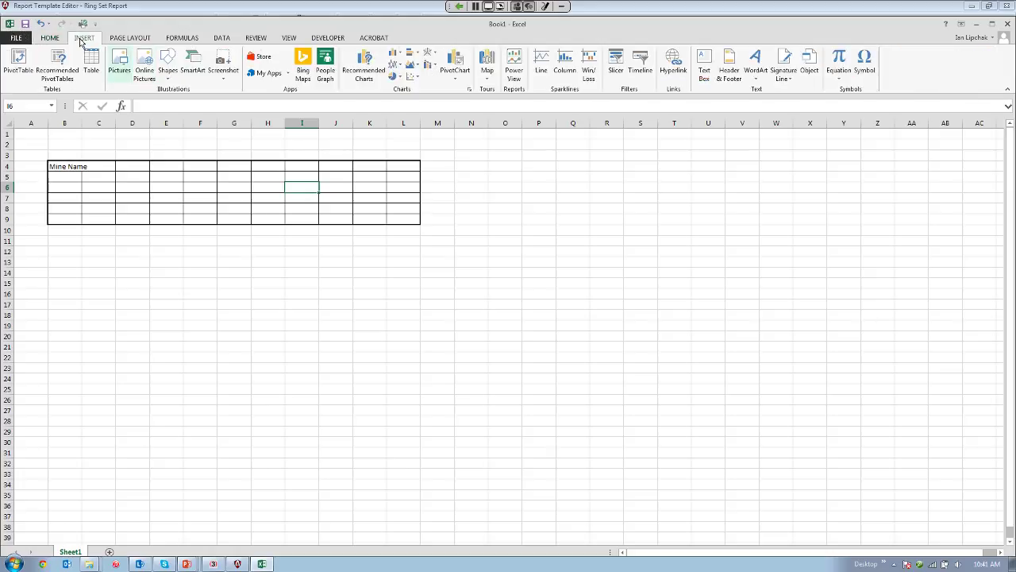
pyautogui.click(123, 79)
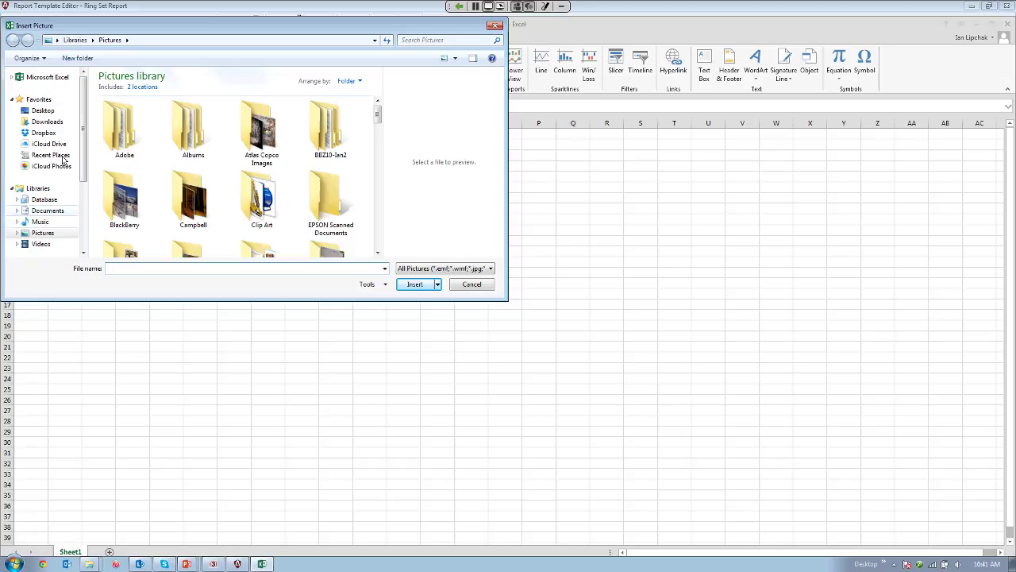
pyautogui.click(52, 209)
pyautogui.click(231, 199)
pyautogui.press('c')
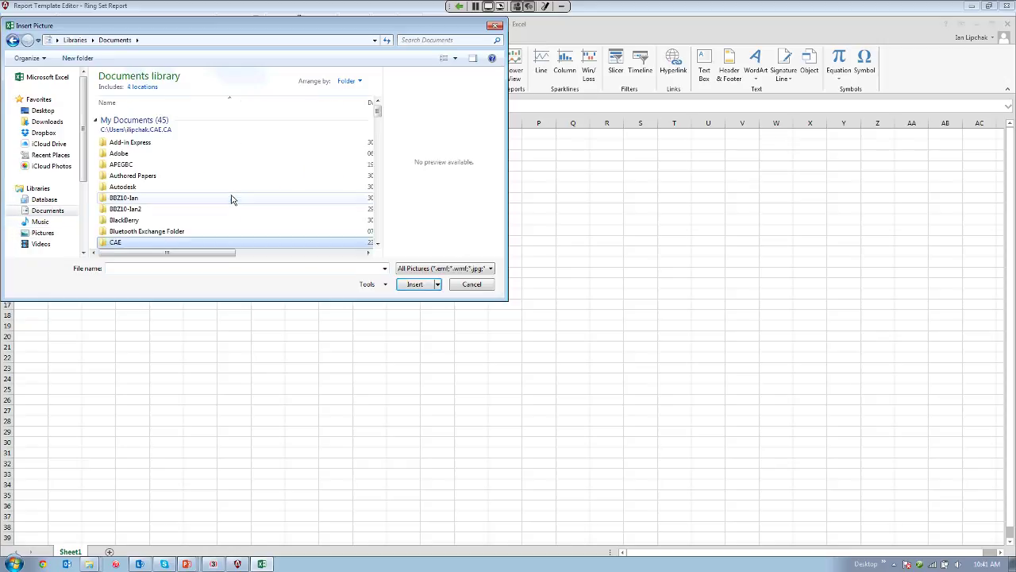
pyautogui.press('Return')
pyautogui.press('m')
pyautogui.press('Return')
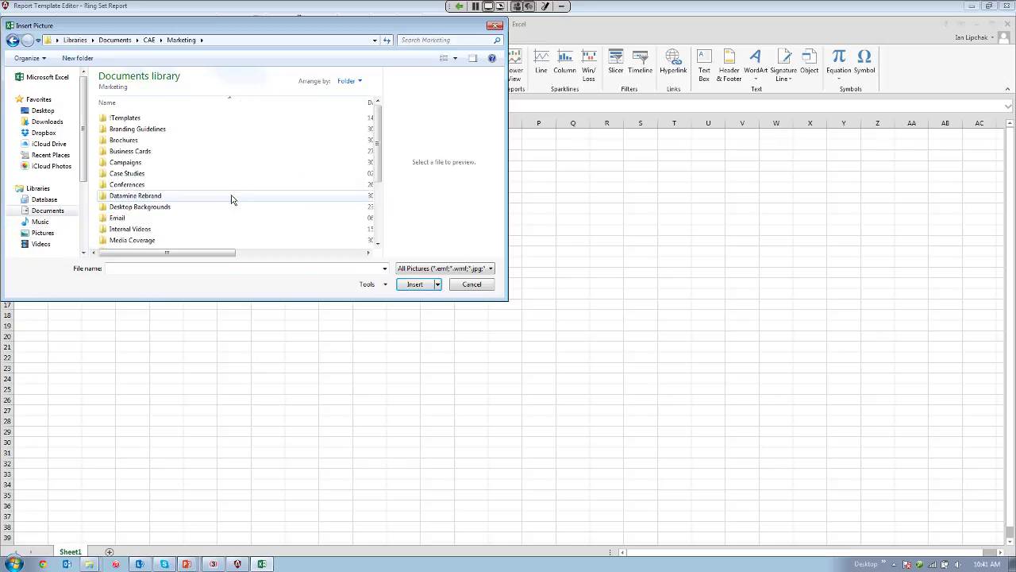
# Insert the Datamine logo from the Datamine Jpeg folder under !Templates > Logos
pyautogui.press('Return')
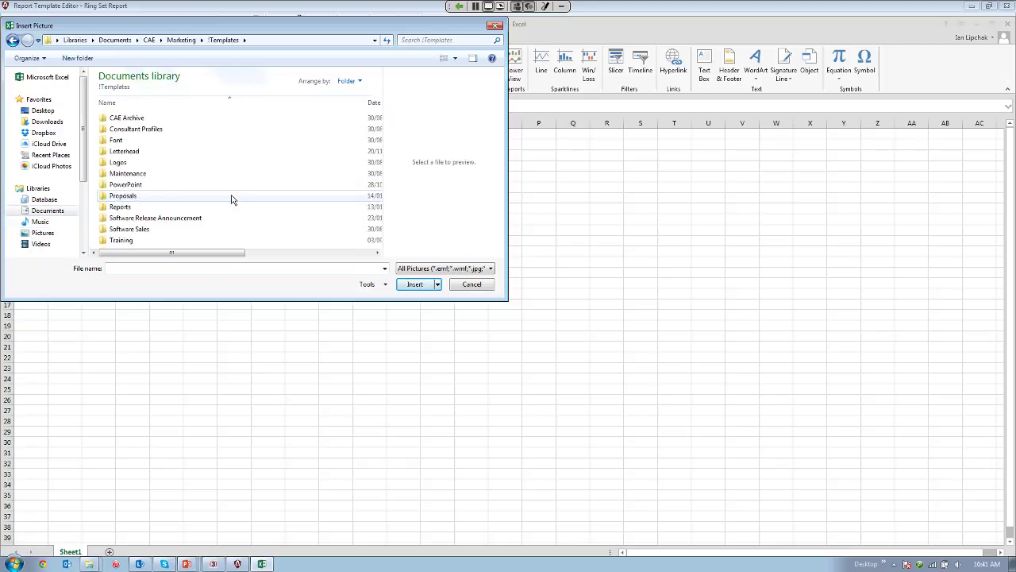
pyautogui.click(230, 169)
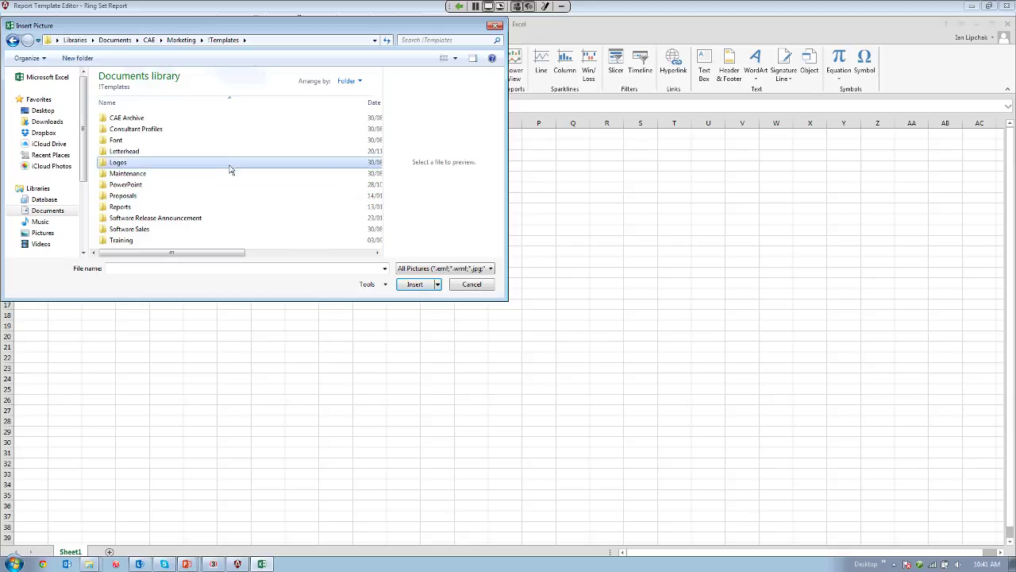
pyautogui.doubleClick(230, 169)
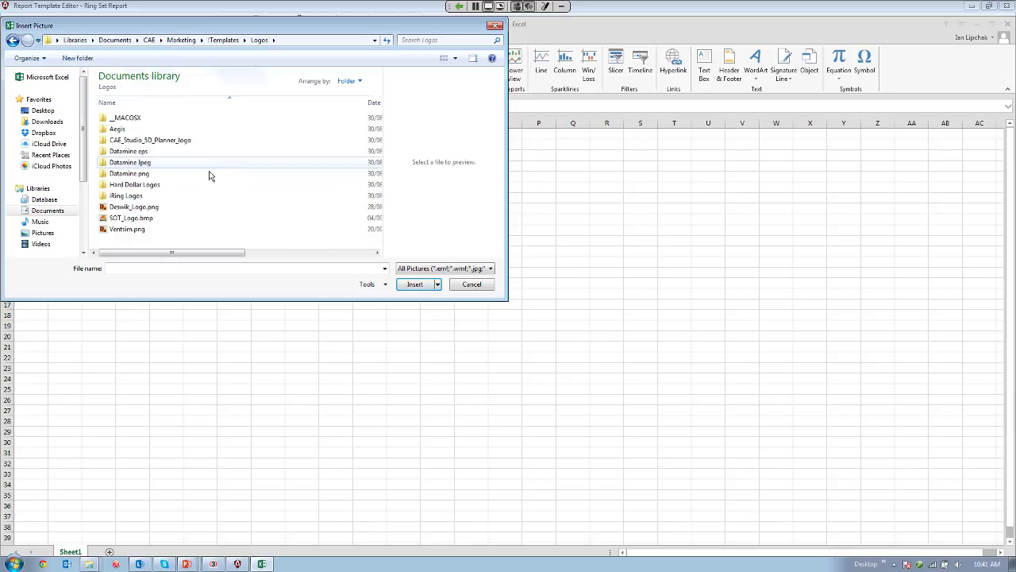
pyautogui.doubleClick(199, 162)
pyautogui.doubleClick(170, 140)
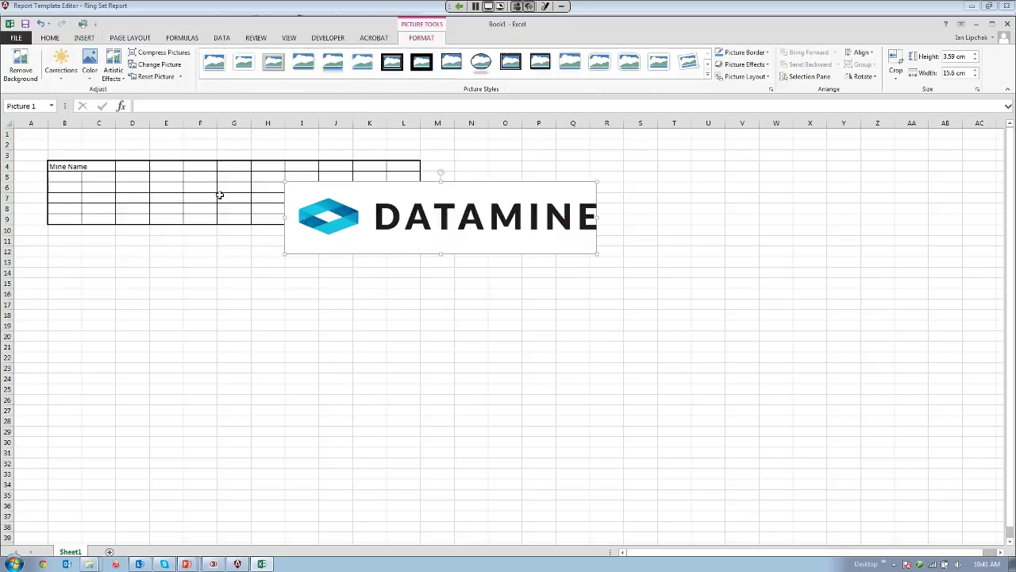
# Shrink the Datamine logo to about 8.3 by 1.9 cm and place it in the middle of the bordered table
pyautogui.moveTo(220, 194); pyautogui.dragTo(271, 185)
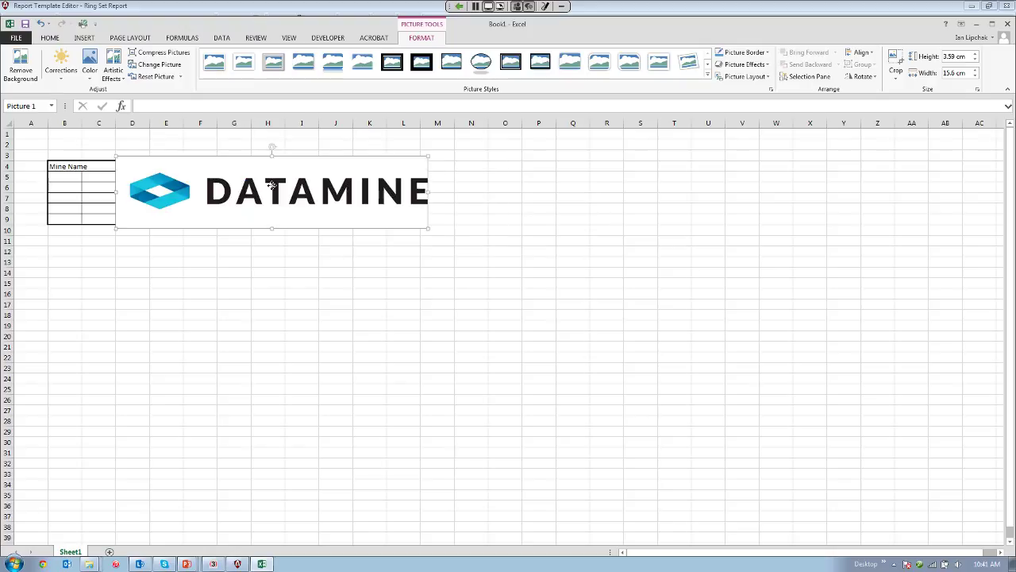
pyautogui.moveTo(429, 228); pyautogui.dragTo(336, 204)
pyautogui.moveTo(232, 179); pyautogui.dragTo(293, 192)
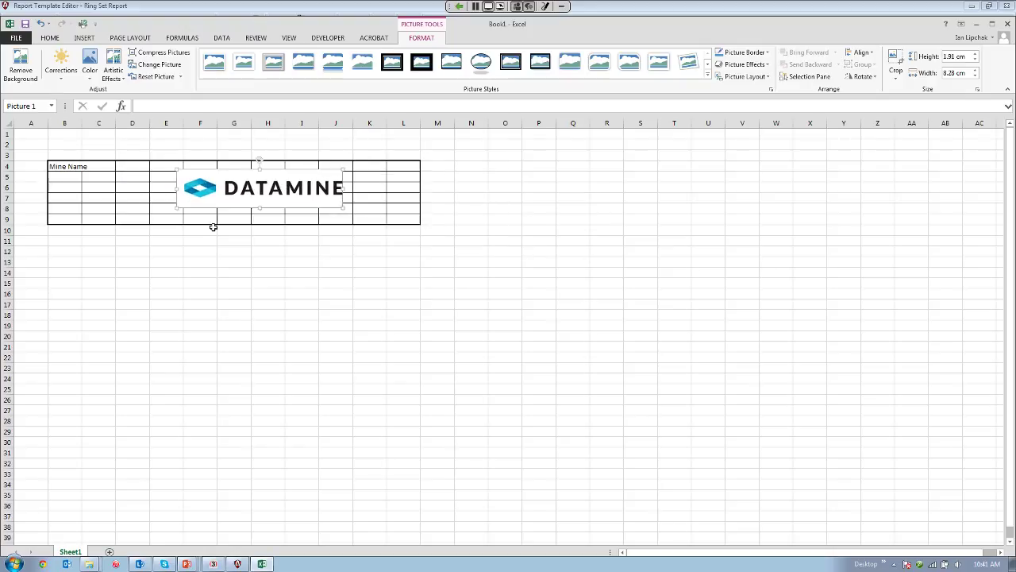
# Copy the range B4:L9 with its logo and switch back to the Report Template Editor
pyautogui.moveTo(53, 165); pyautogui.dragTo(397, 206)
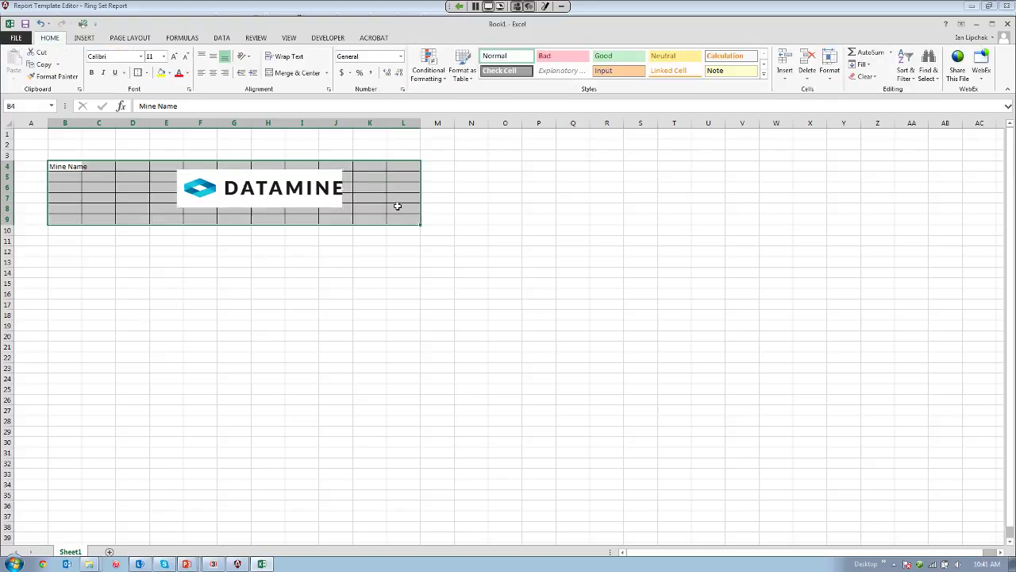
pyautogui.hotkey('ctrl', 'c')
pyautogui.click(239, 563)
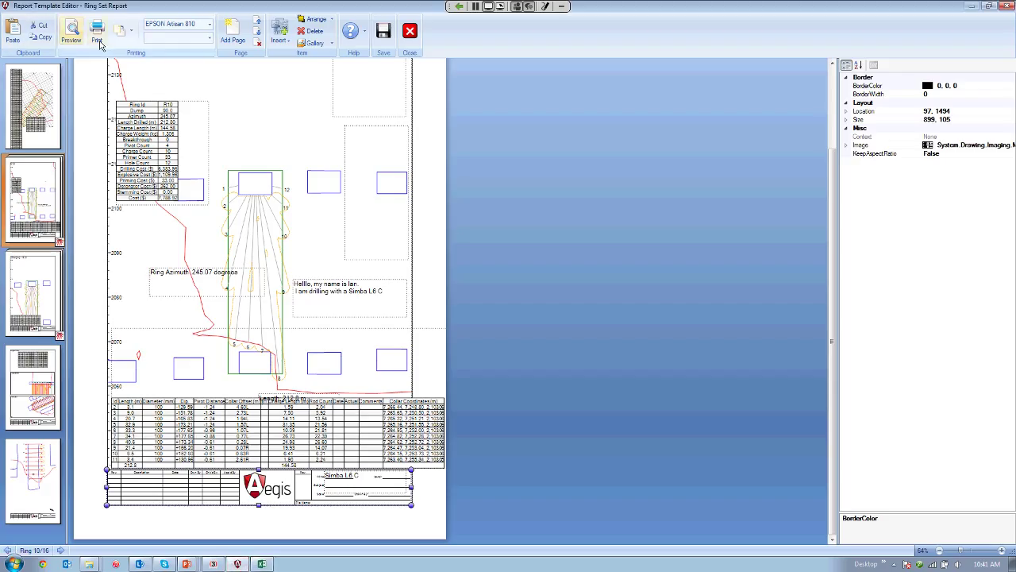
# Add a blank page to the ring set report after the ring page
pyautogui.click(233, 32)
pyautogui.click(32, 238)
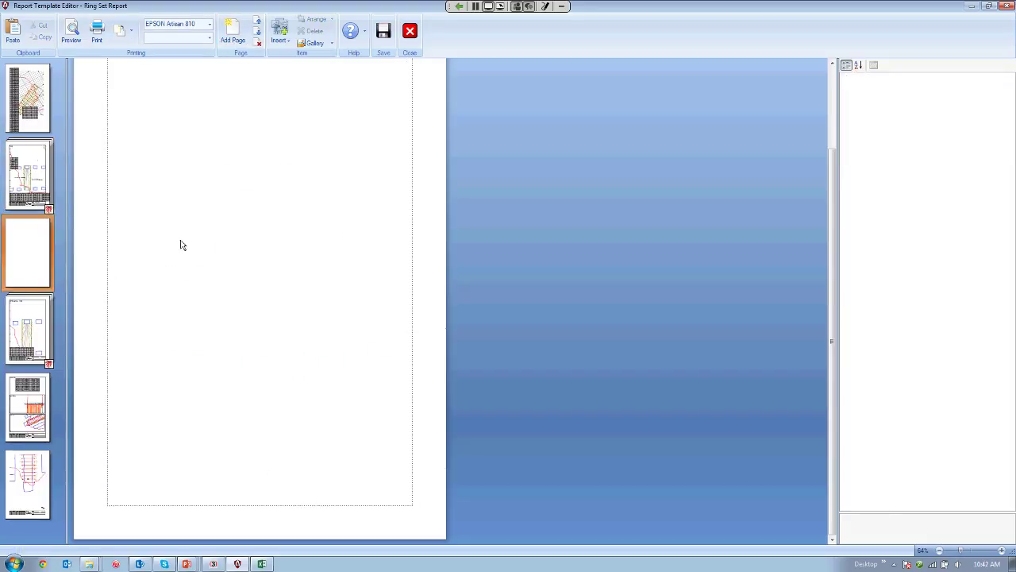
# Paste the copied title block onto the blank page and move it to the lower part of the page
pyautogui.hotkey('ctrl', 'v')
pyautogui.click(249, 189)
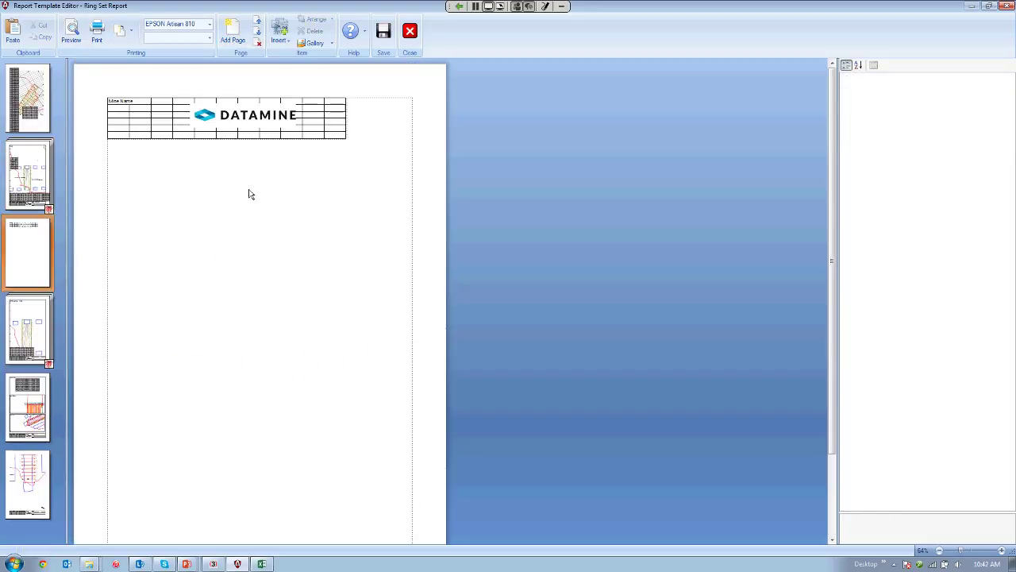
pyautogui.moveTo(236, 129); pyautogui.dragTo(246, 462)
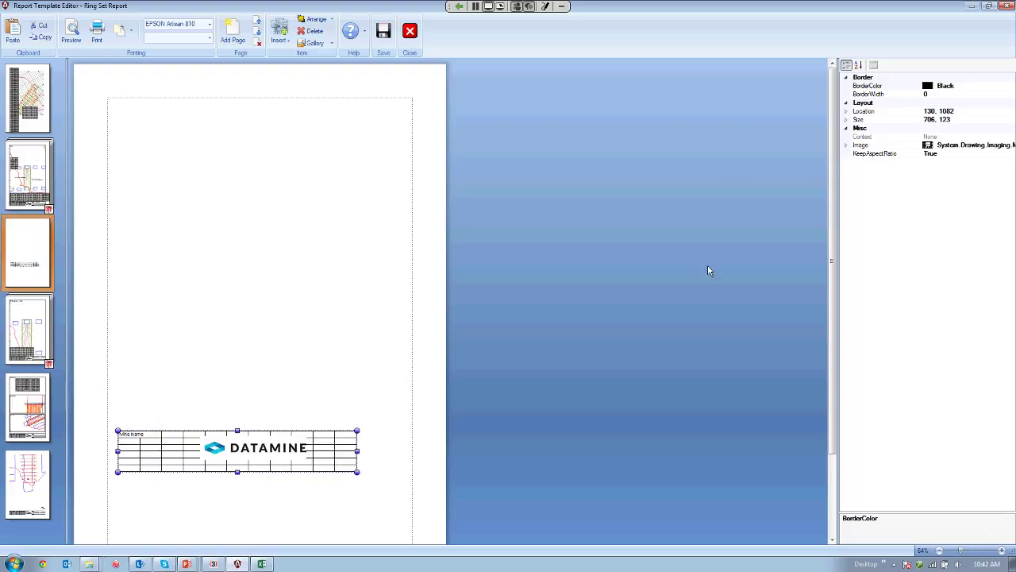
pyautogui.click(261, 267)
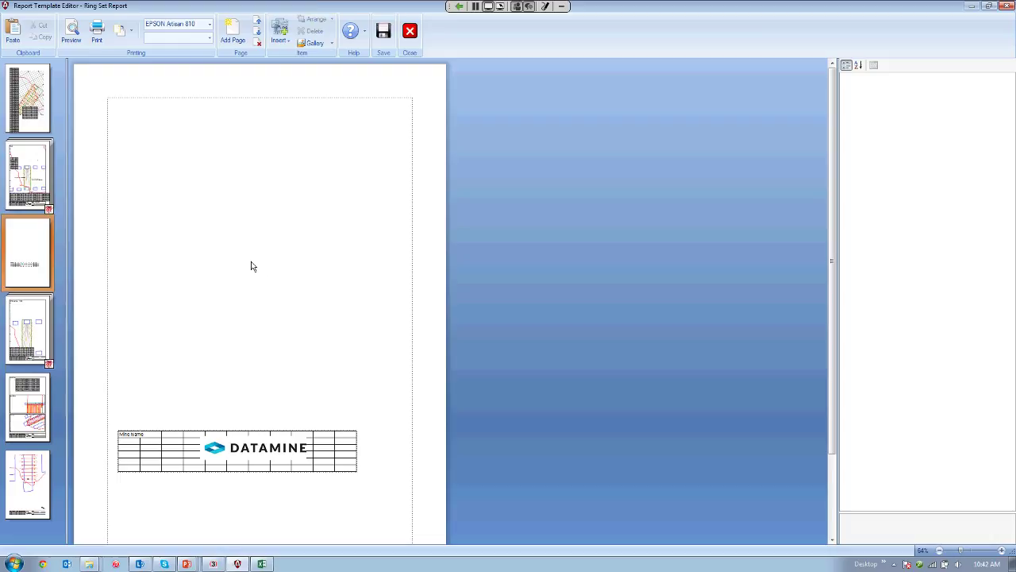
# Return to the ring page and close the report template editor, saving the changes to the template
pyautogui.click(20, 171)
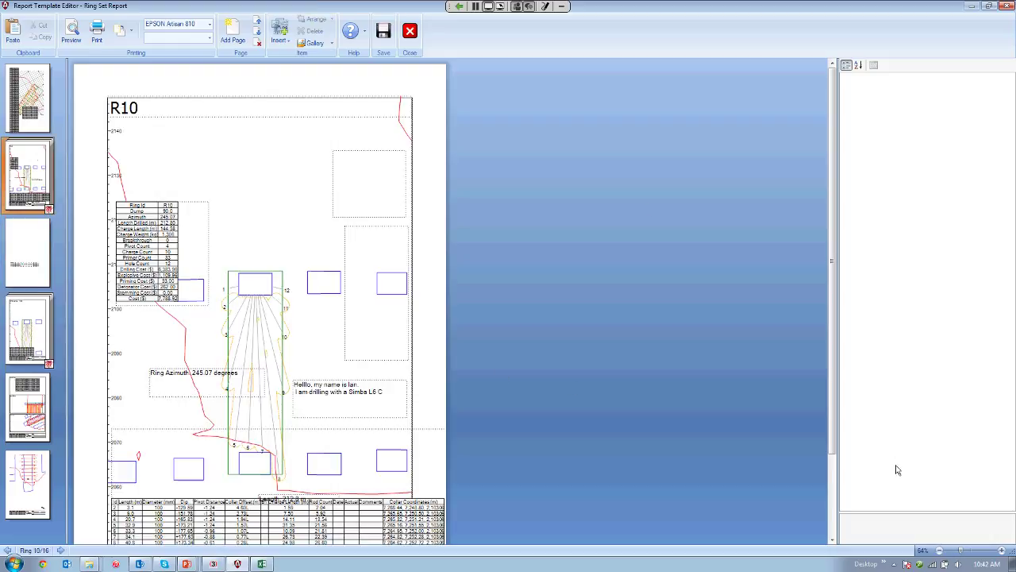
pyautogui.click(410, 31)
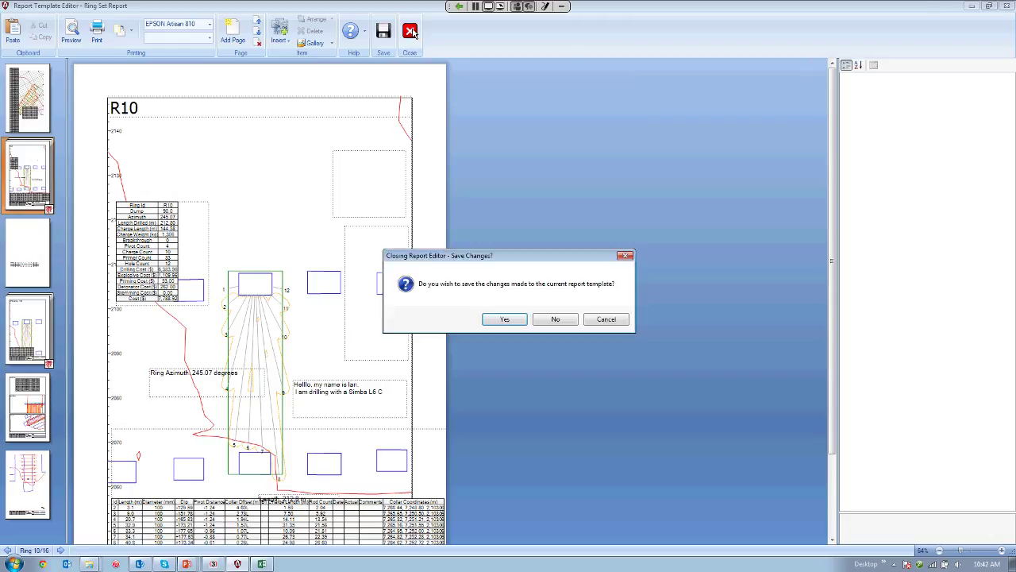
pyautogui.click(504, 319)
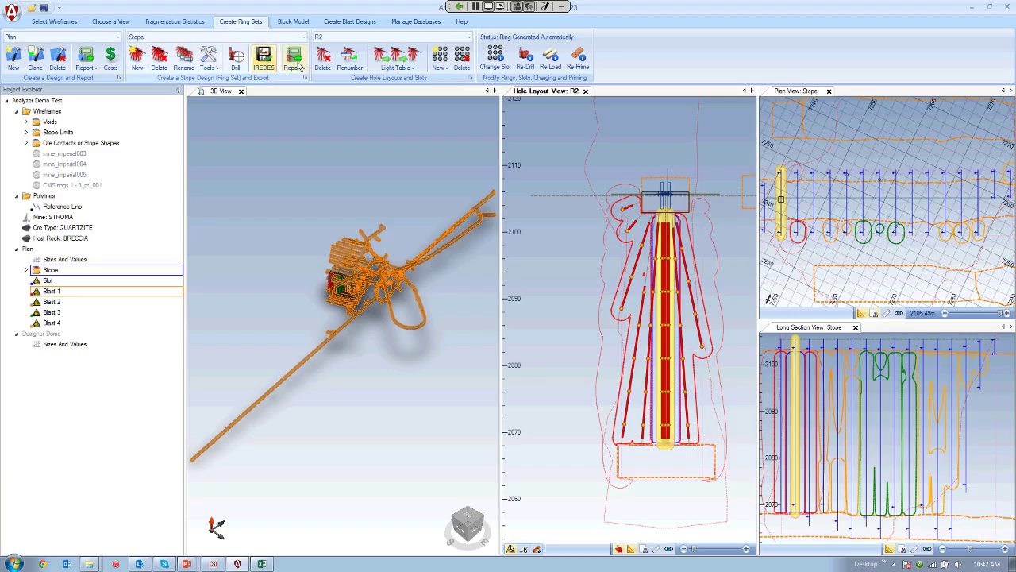
# Open the Stope ring set report using the MCS - Leques template
pyautogui.click(293, 60)
pyautogui.scroll(-2, 352, 165)
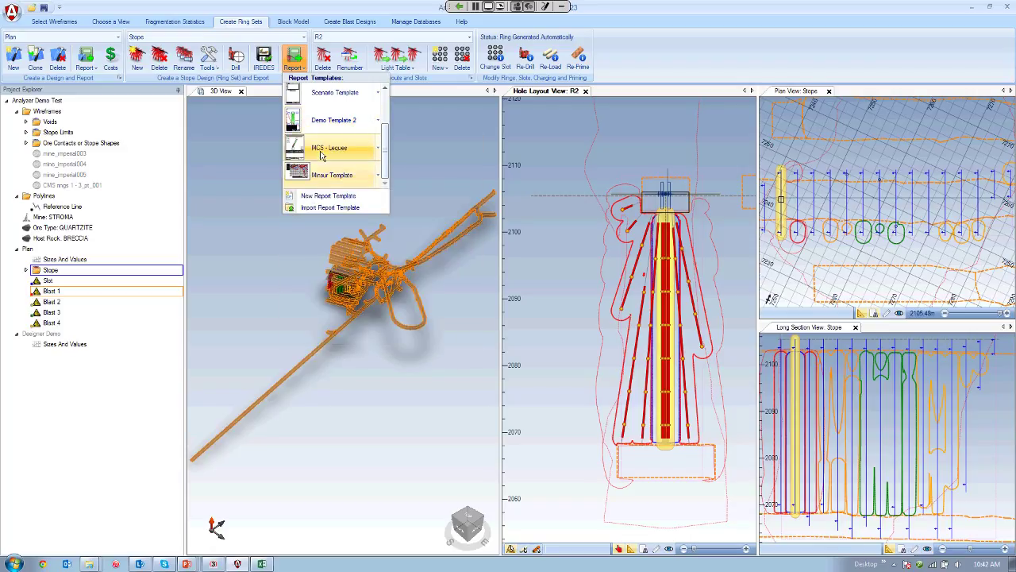
pyautogui.moveTo(320, 155)
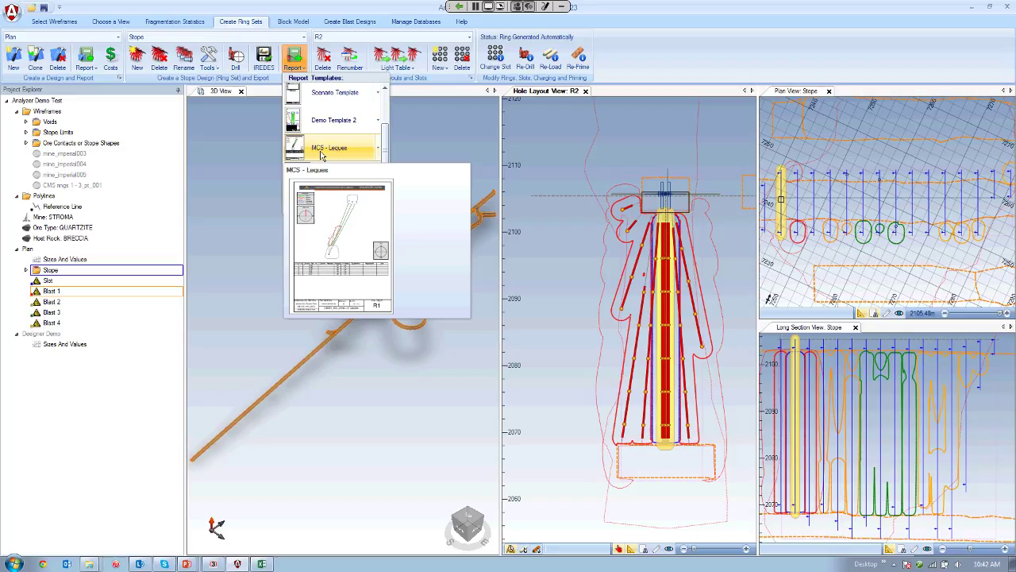
pyautogui.click(321, 151)
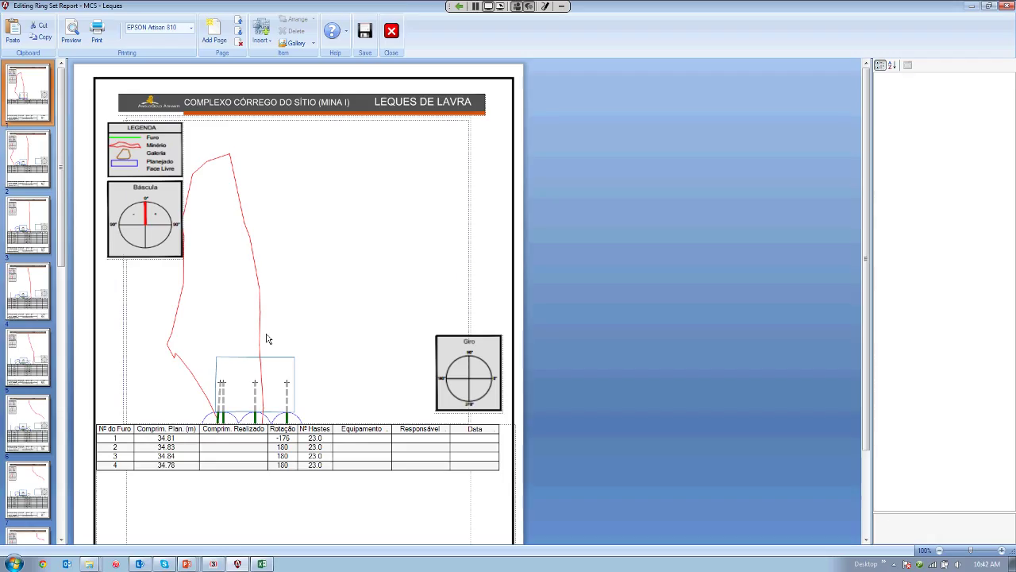
# Pan the first page's ring drawing upward within its viewport until the centre's Y value is about -12.72
pyautogui.click(266, 335)
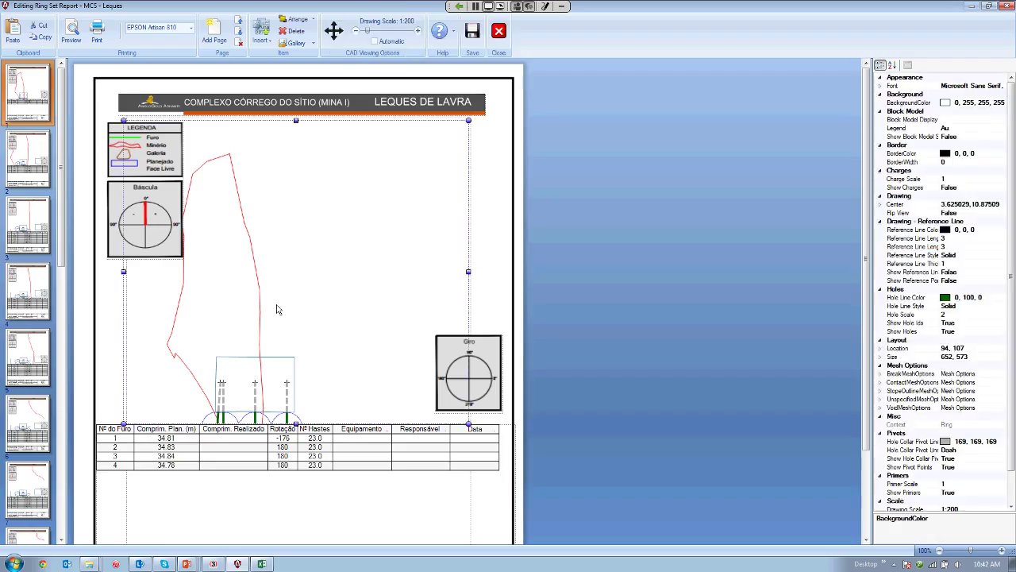
pyautogui.rightClick(277, 308)
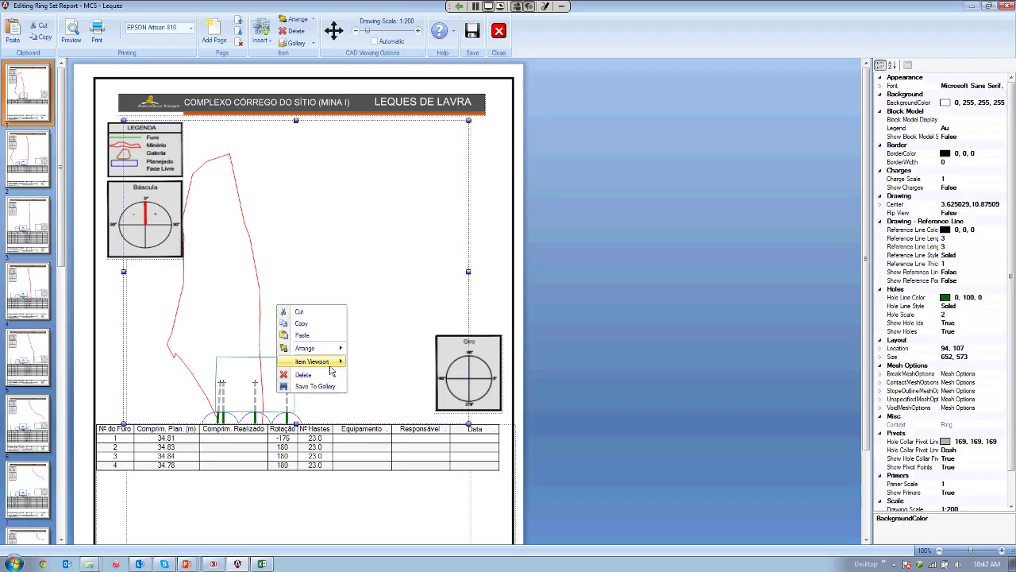
pyautogui.moveTo(330, 367)
pyautogui.click(375, 386)
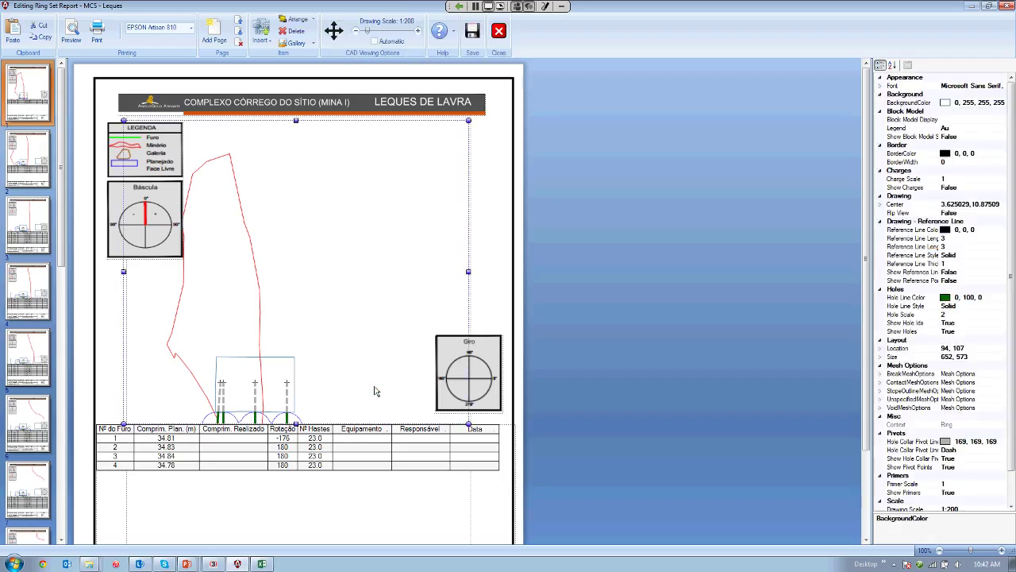
pyautogui.scroll(-5, 377, 390)
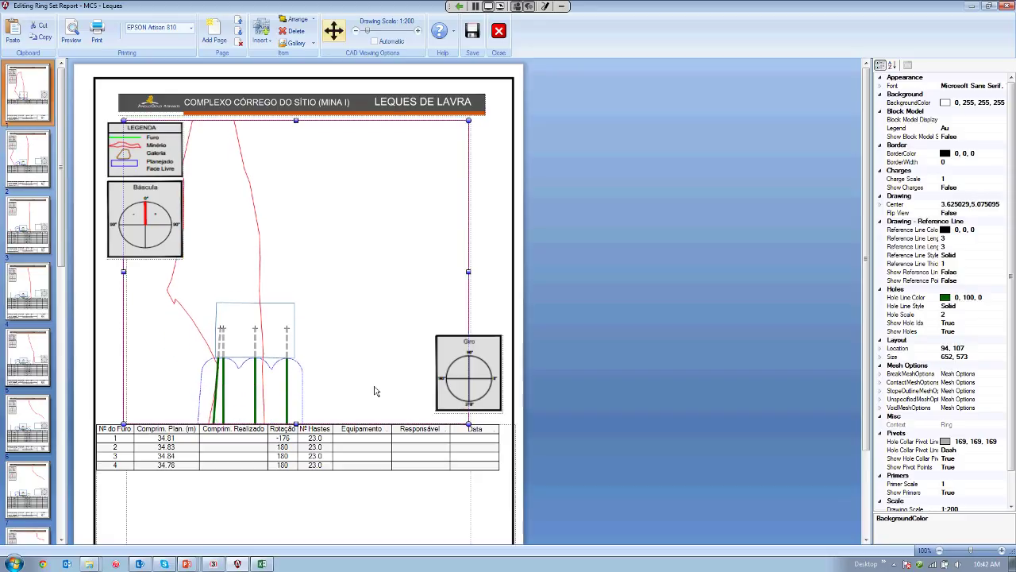
pyautogui.scroll(-10, 377, 390)
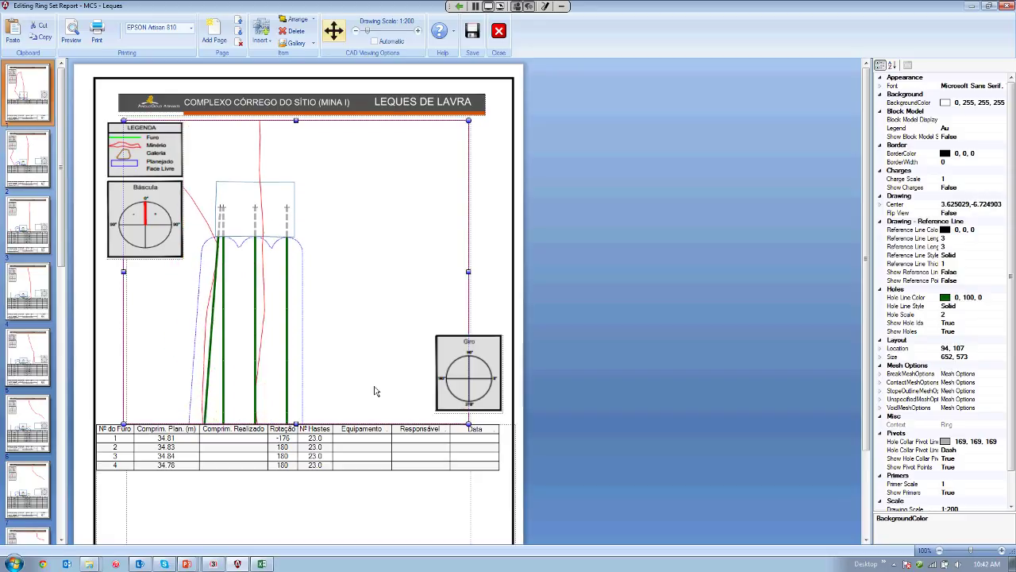
pyautogui.scroll(-5, 376, 391)
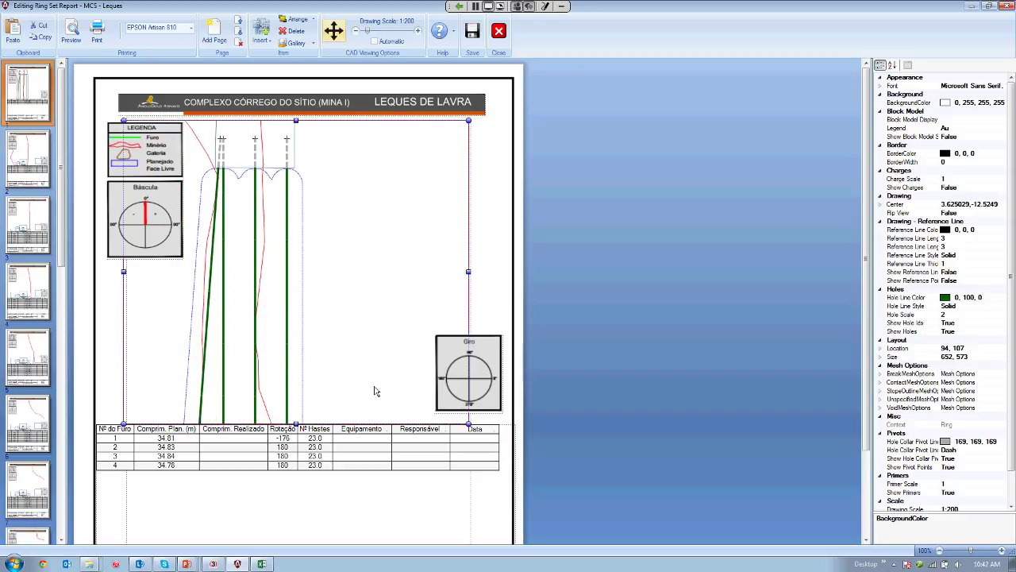
pyautogui.scroll(-1, 376, 391)
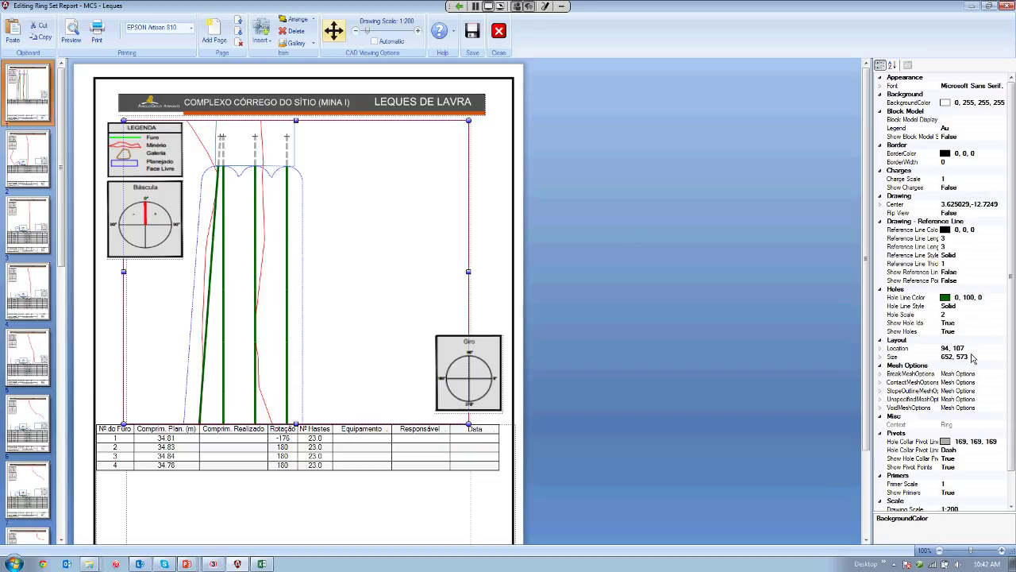
# Set the ring drawing's scale to 1:400 and check the resulting page layout together with the hole table
pyautogui.click(970, 481)
pyautogui.scroll(-2, 969, 481)
pyautogui.click(970, 481)
pyautogui.click(950, 478)
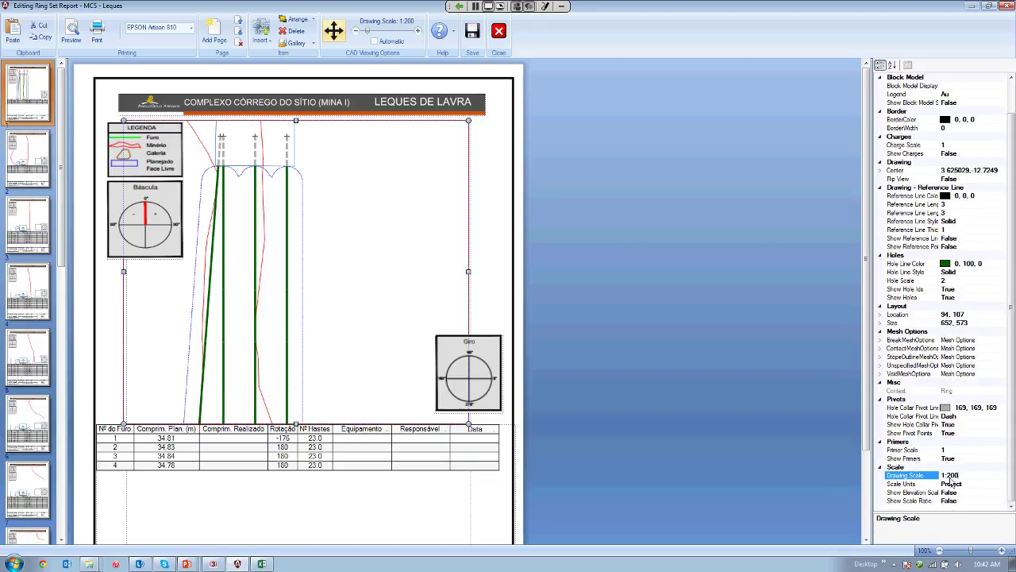
pyautogui.moveTo(945, 475); pyautogui.dragTo(967, 476)
pyautogui.write('140')
pyautogui.press('Return')
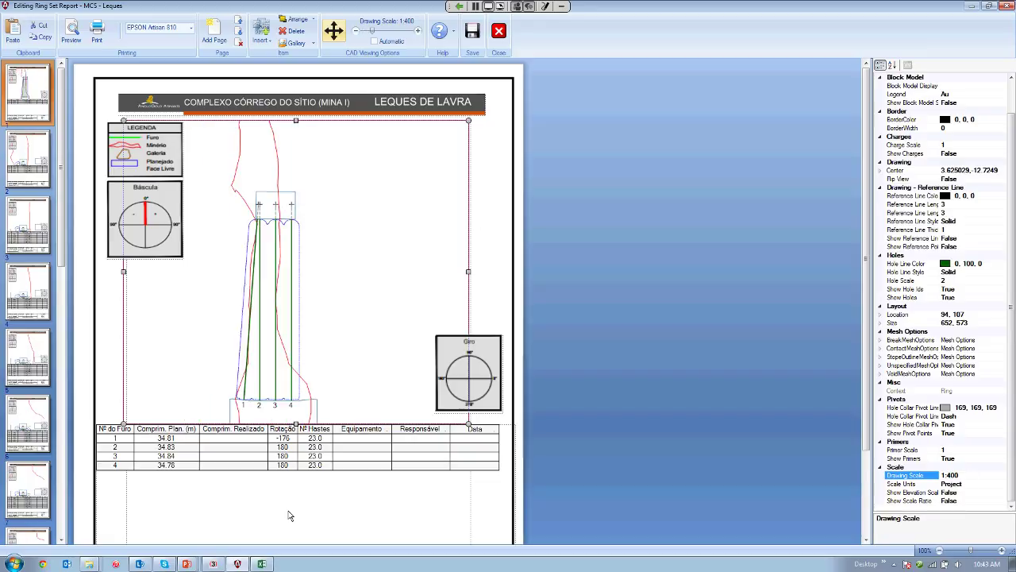
pyautogui.click(332, 496)
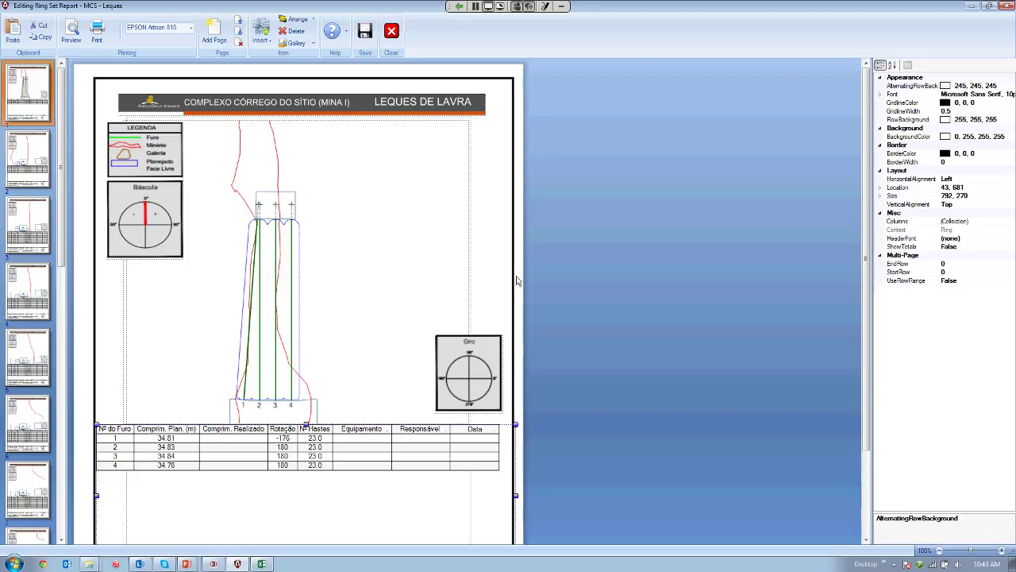
pyautogui.scroll(-2, 517, 281)
pyautogui.scroll(2, 517, 281)
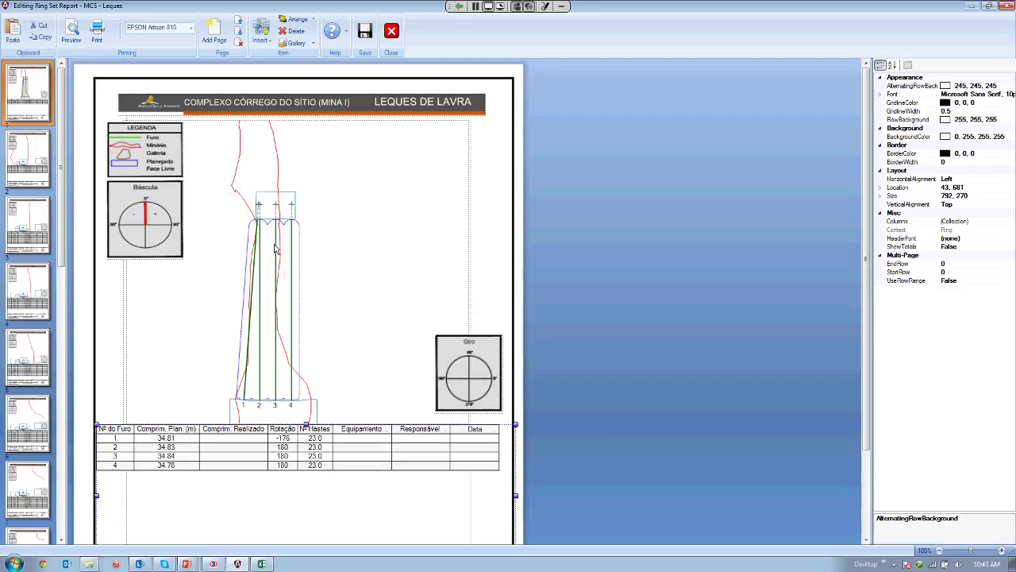